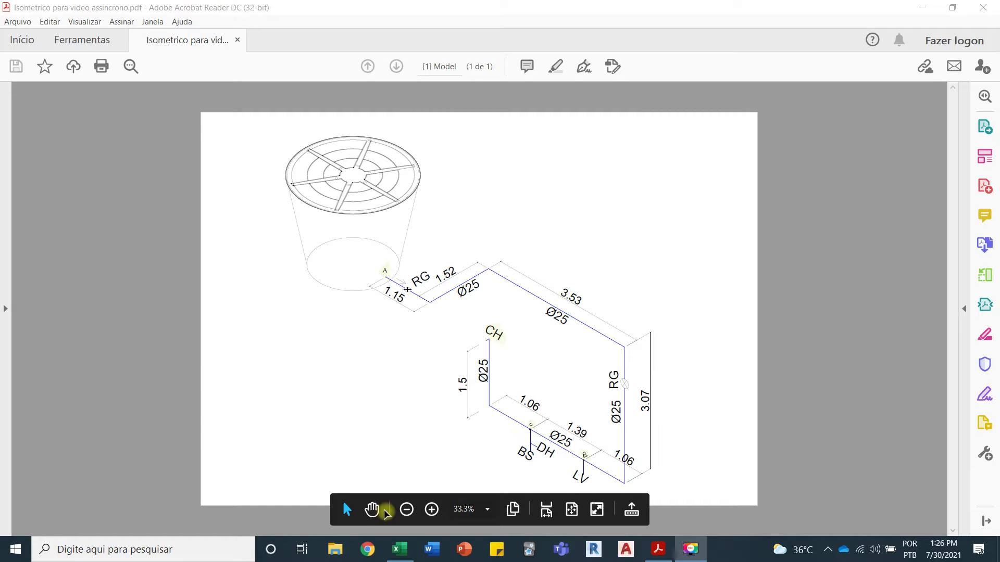
# Step: Switch to Excel and read the NBR 5626/20 change notes below the pressure table, cross-checking them with the isometric drawing in Acrobat Reader
pyautogui.click(409, 555)
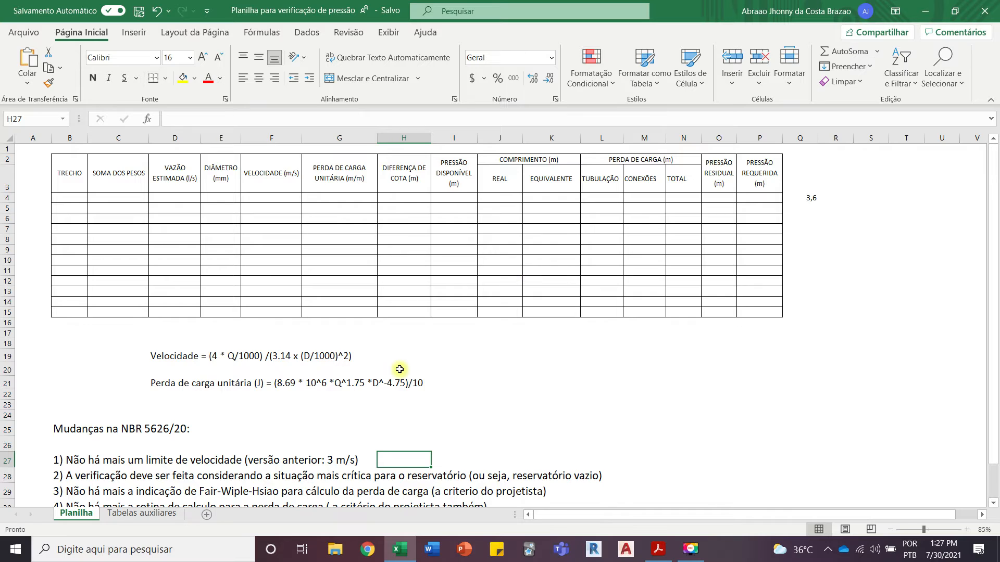
pyautogui.scroll(-2, 398, 369)
pyautogui.scroll(-1, 399, 369)
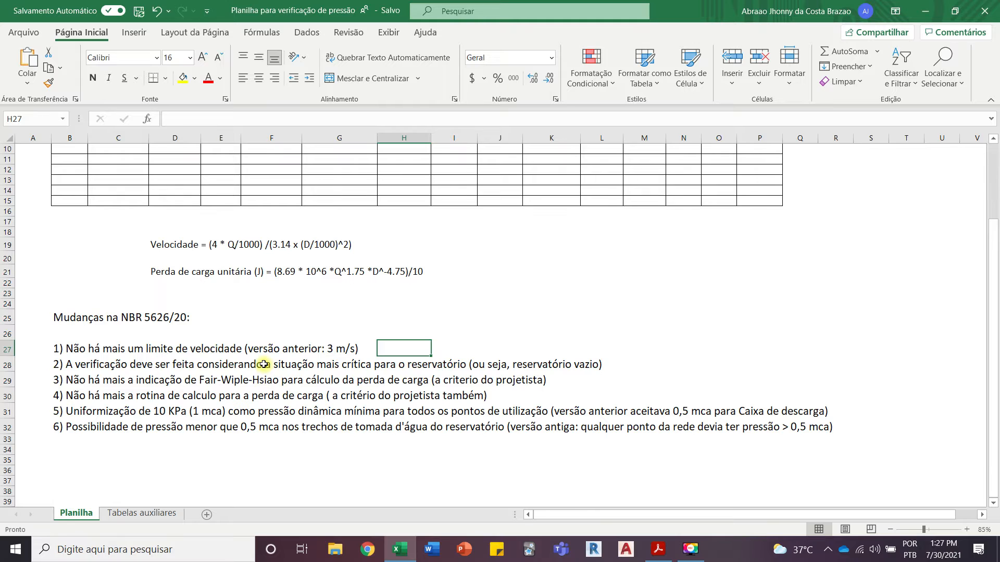
pyautogui.scroll(3, 263, 360)
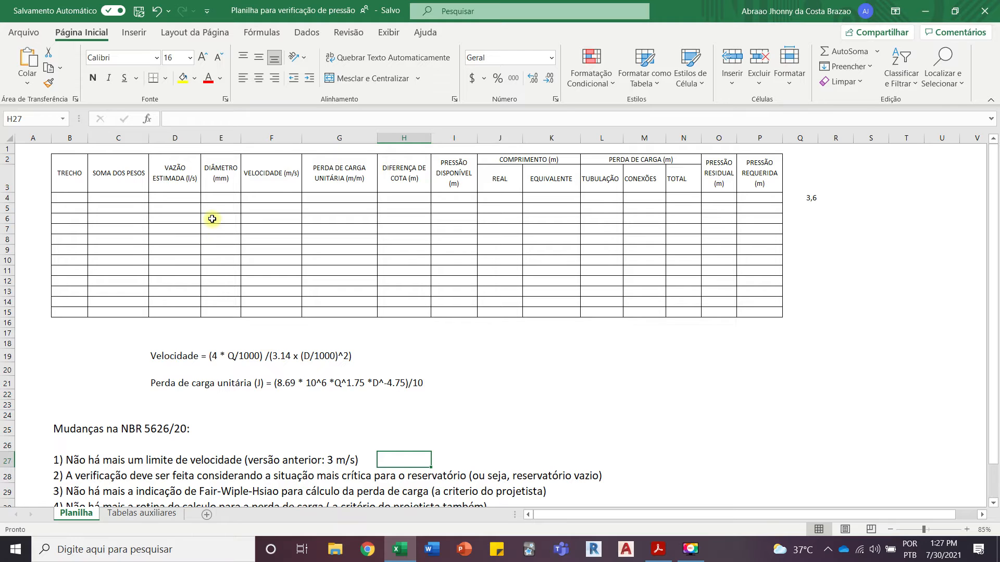
pyautogui.scroll(-2, 243, 270)
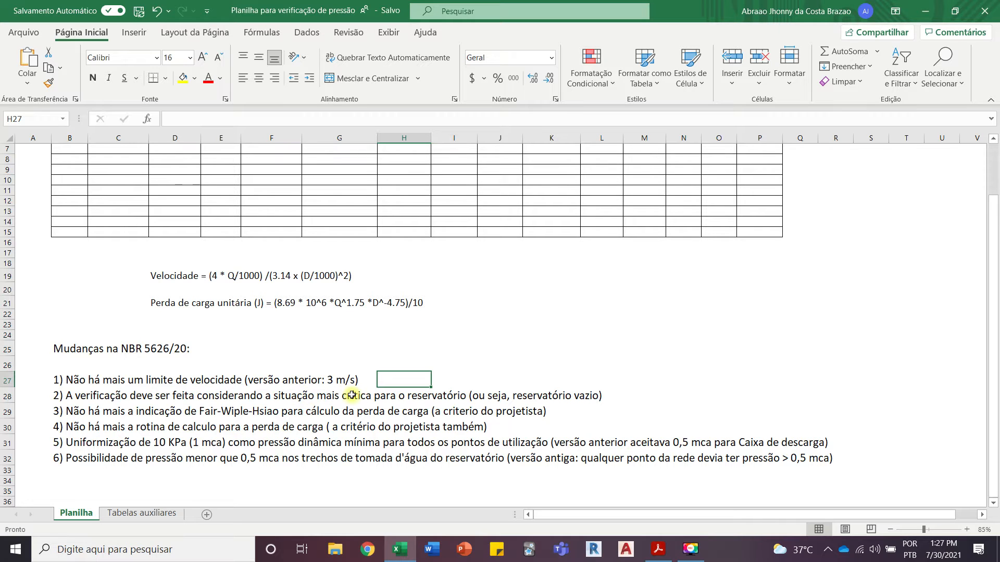
pyautogui.click(658, 549)
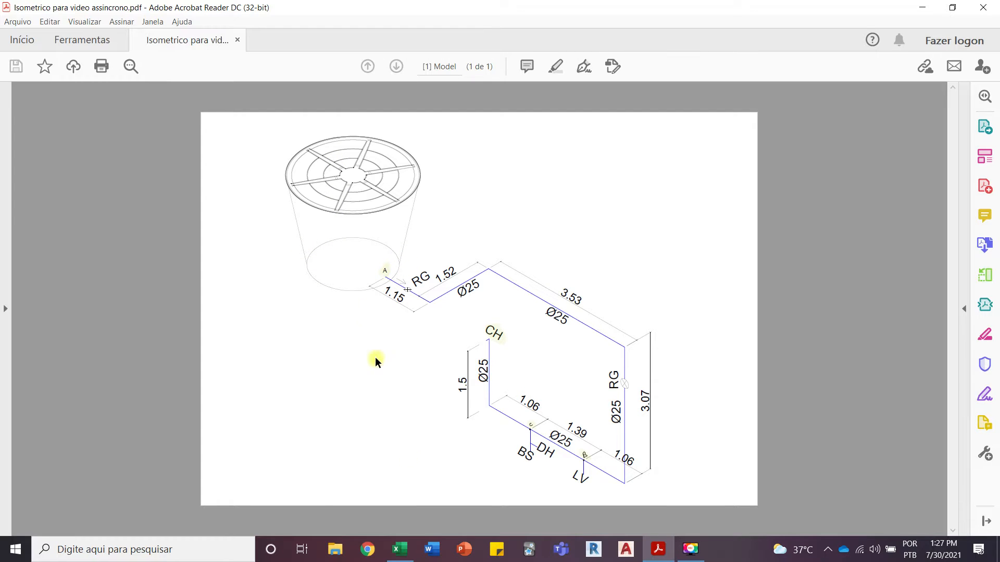
pyautogui.click(399, 549)
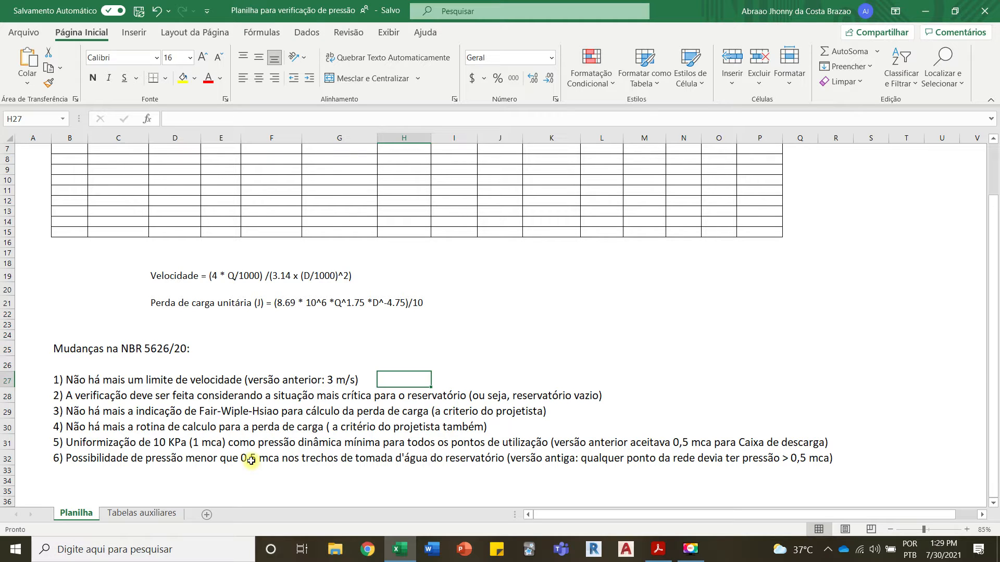
pyautogui.click(658, 550)
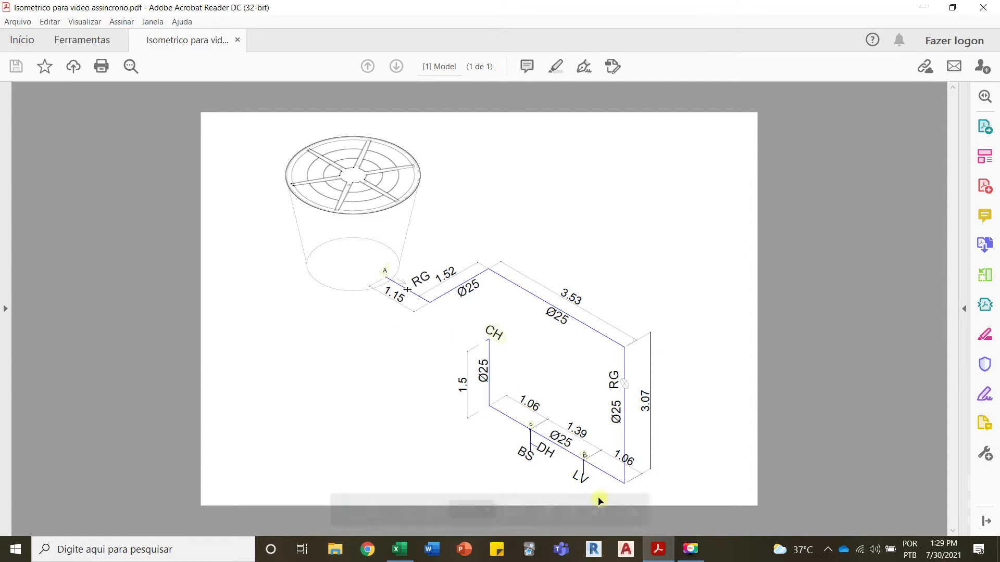
pyautogui.click(649, 551)
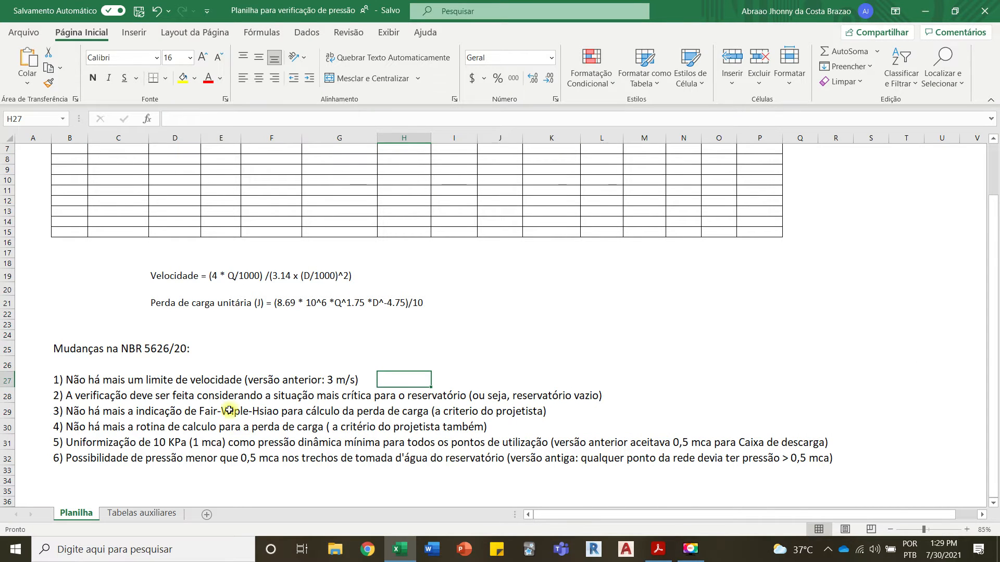
pyautogui.scroll(-1, 230, 410)
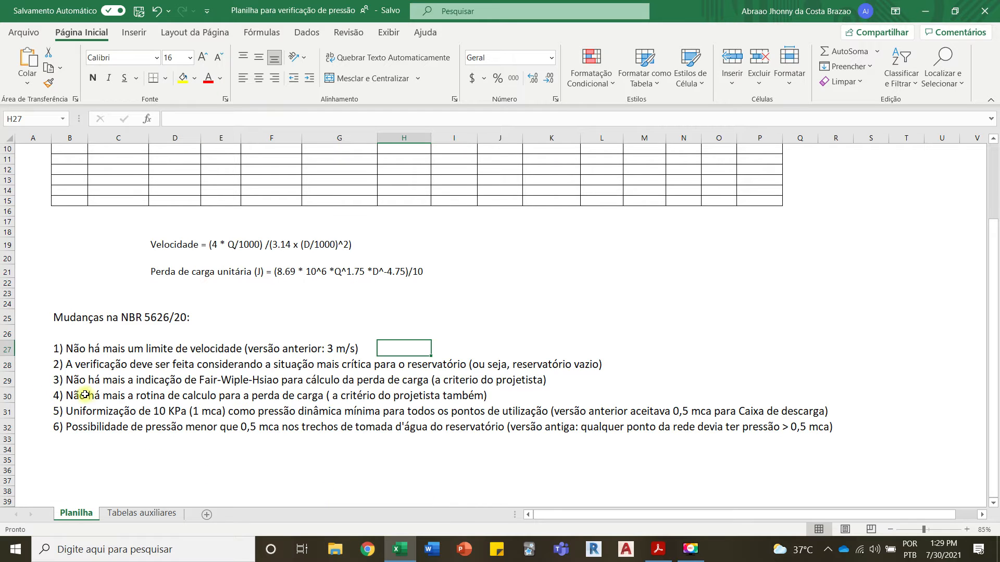
pyautogui.scroll(3, 63, 393)
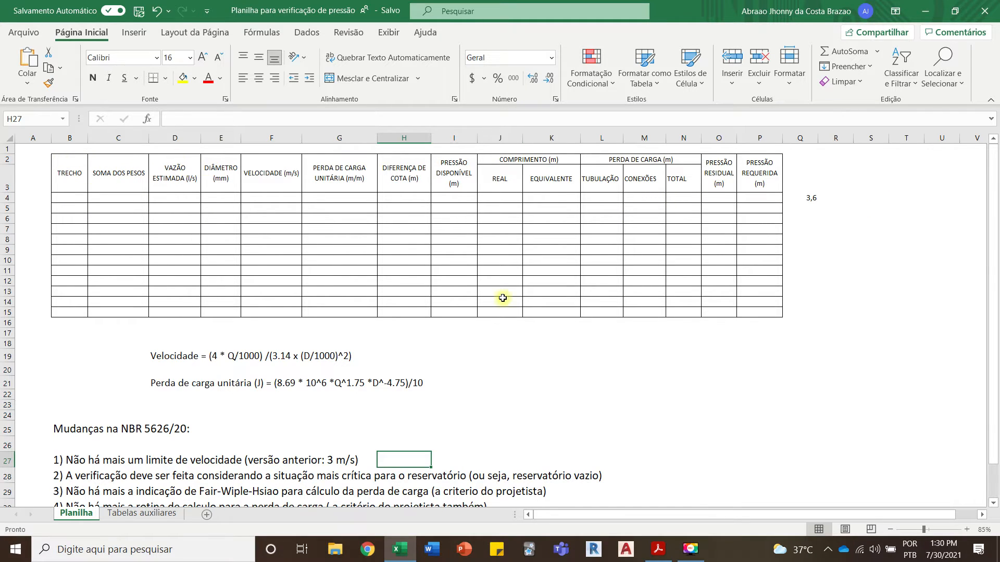
# Step: Examine the isometric drawing in Acrobat Reader to identify the pipe segments between A, B, C and CH for the TRECHO column
pyautogui.click(669, 556)
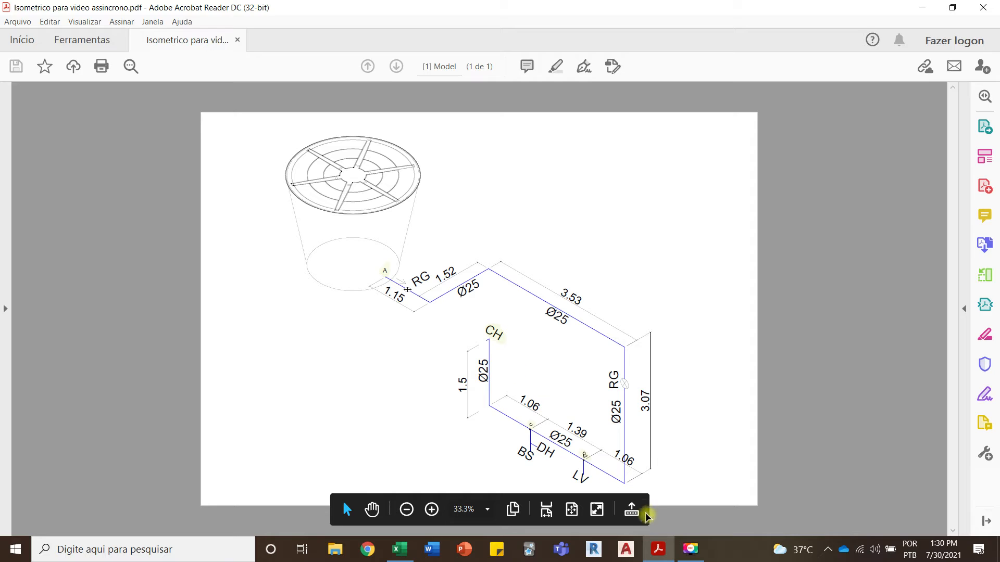
pyautogui.moveTo(659, 555)
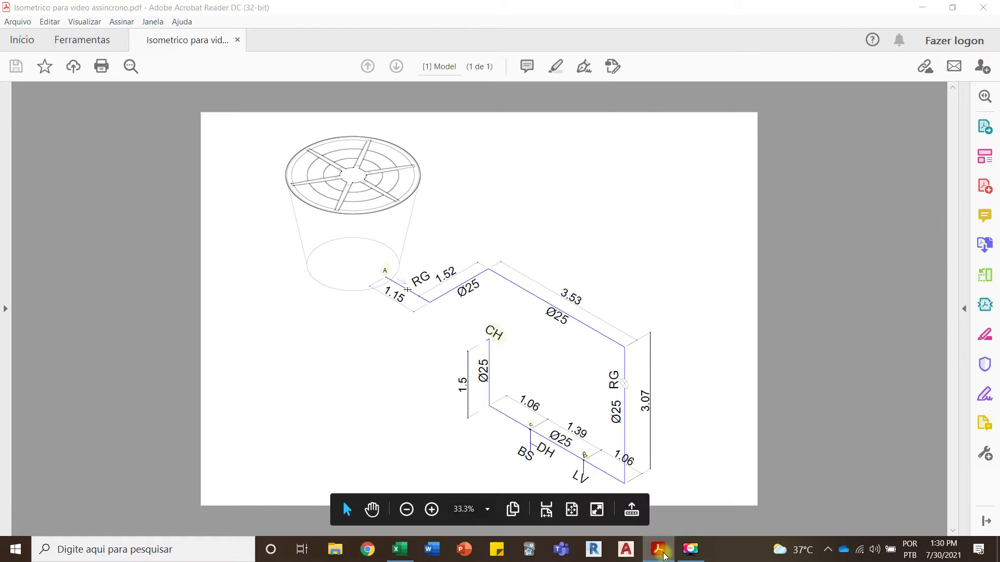
pyautogui.click(662, 551)
pyautogui.moveTo(78, 200); pyautogui.dragTo(69, 260)
pyautogui.click(72, 279)
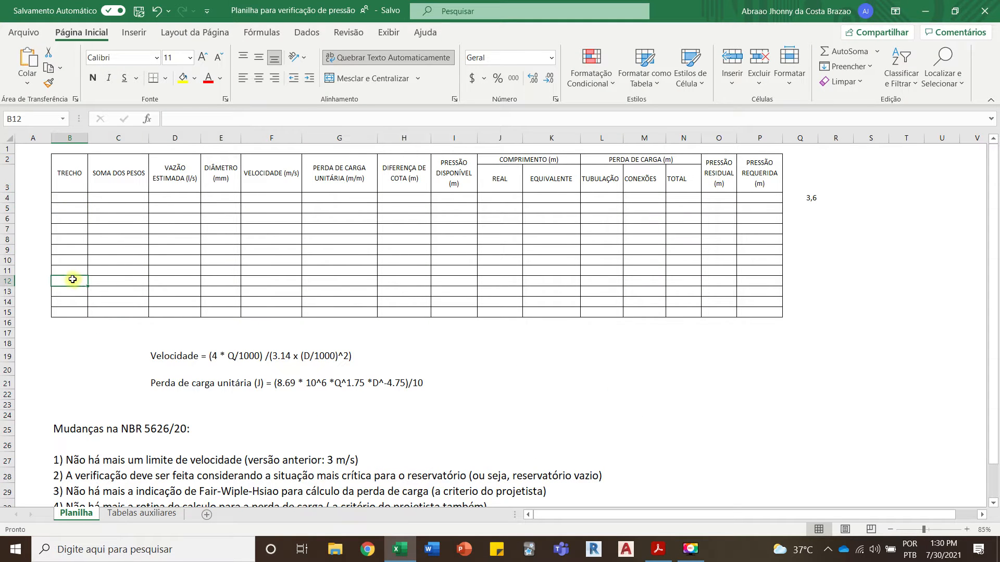
pyautogui.click(658, 549)
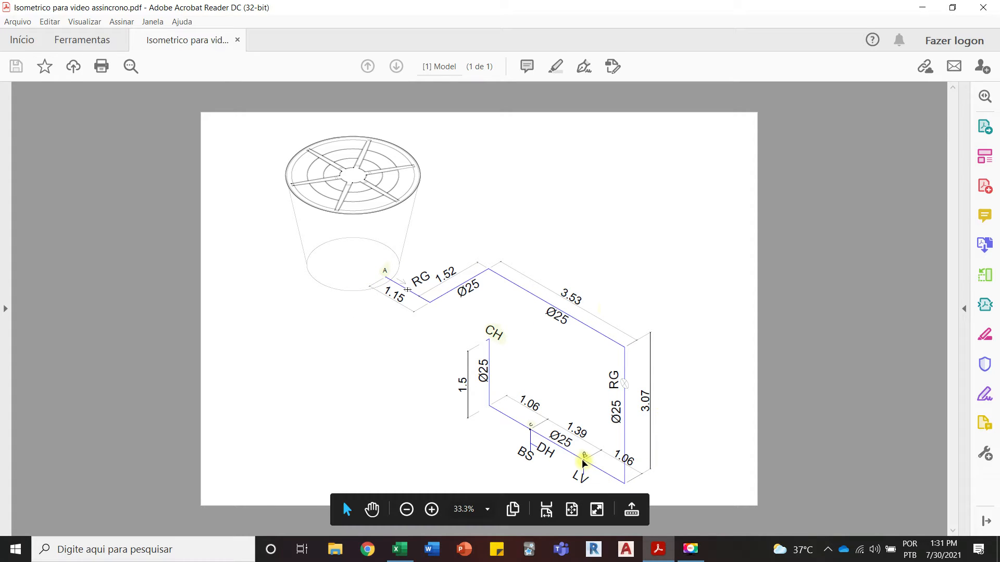
pyautogui.scroll(2, 588, 462)
pyautogui.scroll(-2, 672, 447)
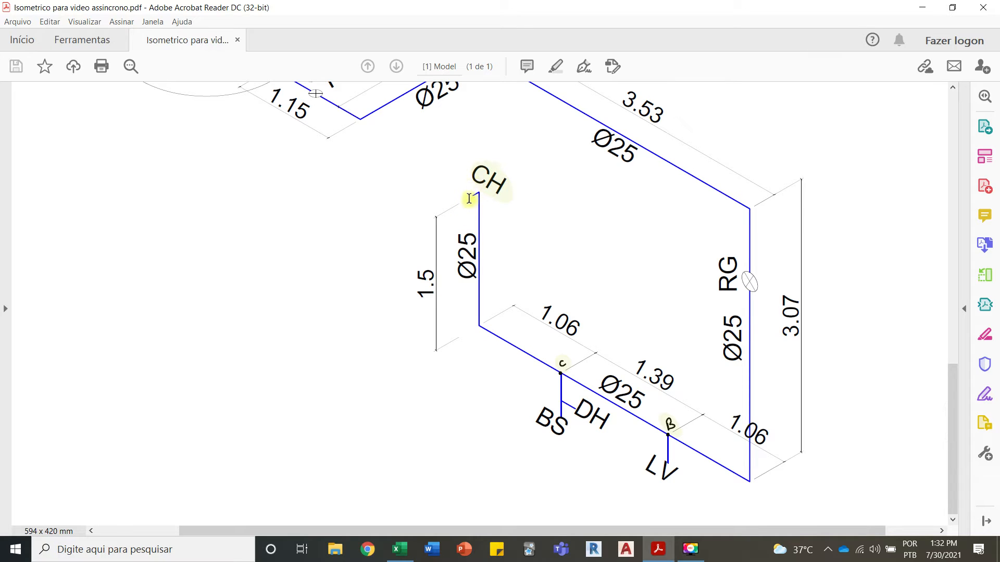
pyautogui.scroll(-2, 488, 221)
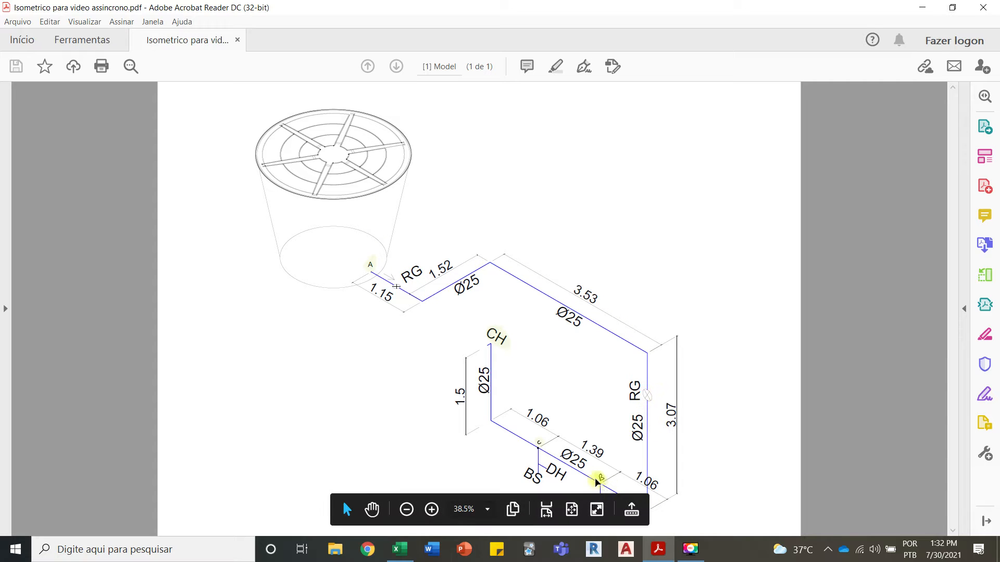
# Step: Switch to Excel and fill TRECHO cells B4 to B6 with the segments A - B, B - C and C - CH
pyautogui.click(399, 548)
pyautogui.click(74, 197)
pyautogui.write('A - B')
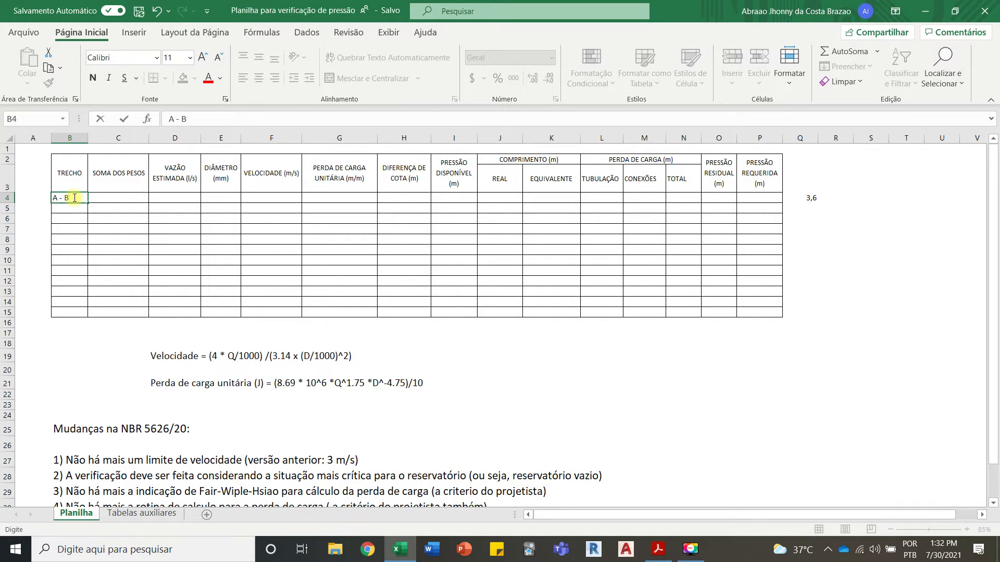
pyautogui.click(61, 211)
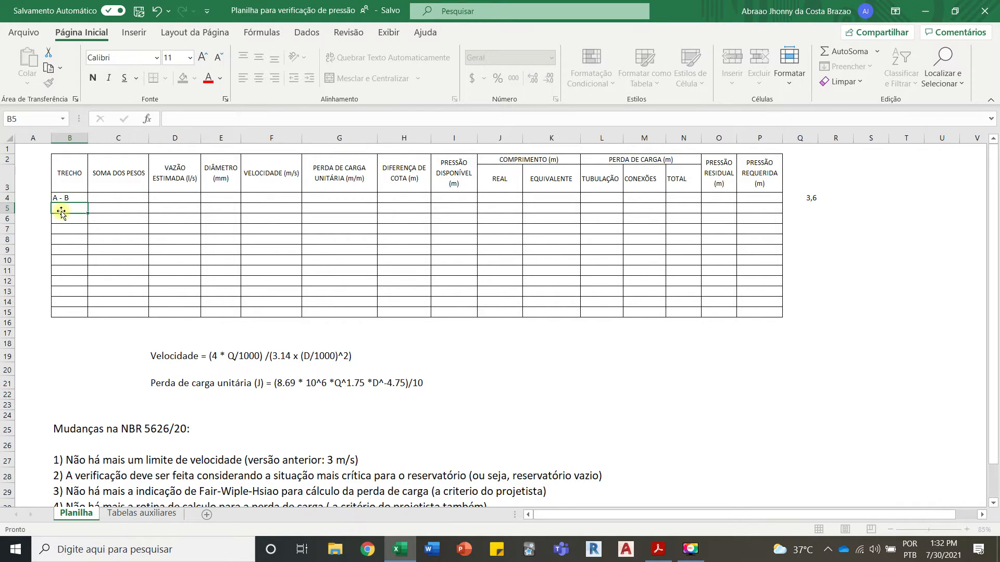
pyautogui.write('B - C')
pyautogui.click(68, 229)
pyautogui.click(63, 219)
pyautogui.write('C')
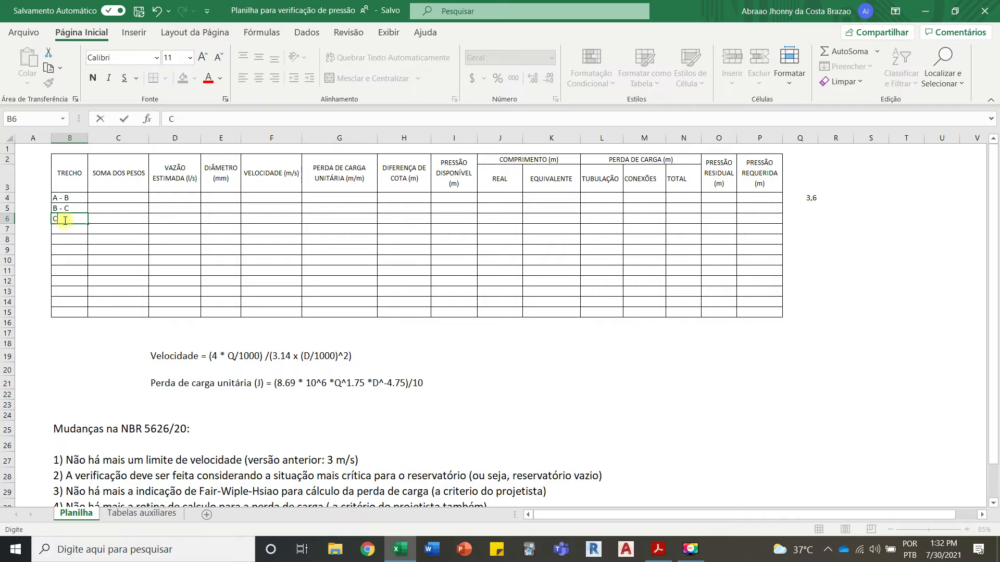
pyautogui.click(194, 268)
# Step: Inspect the isometric drawing in Acrobat Reader for the fixtures served by each pipe segment
pyautogui.click(406, 555)
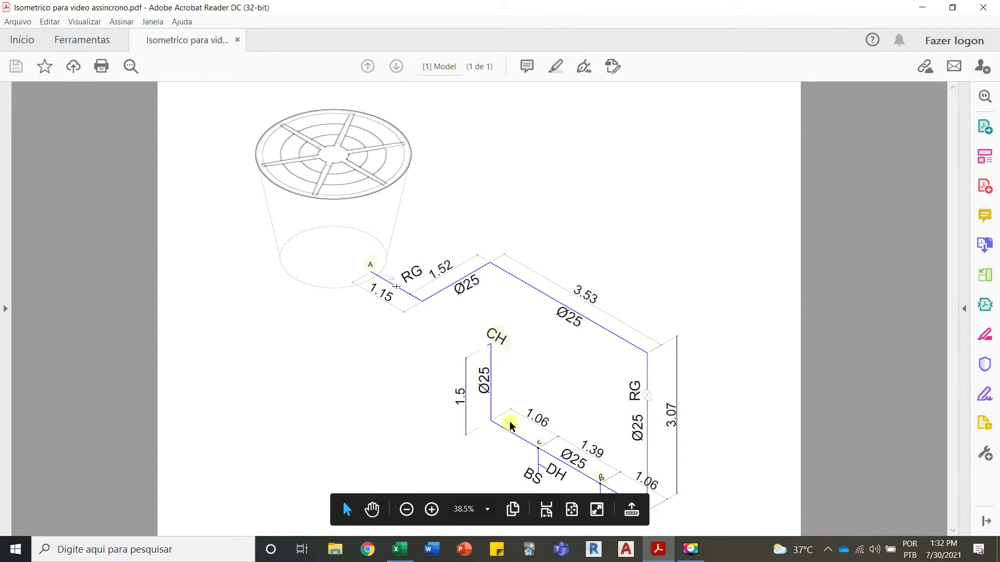
pyautogui.scroll(1, 510, 424)
pyautogui.click(398, 550)
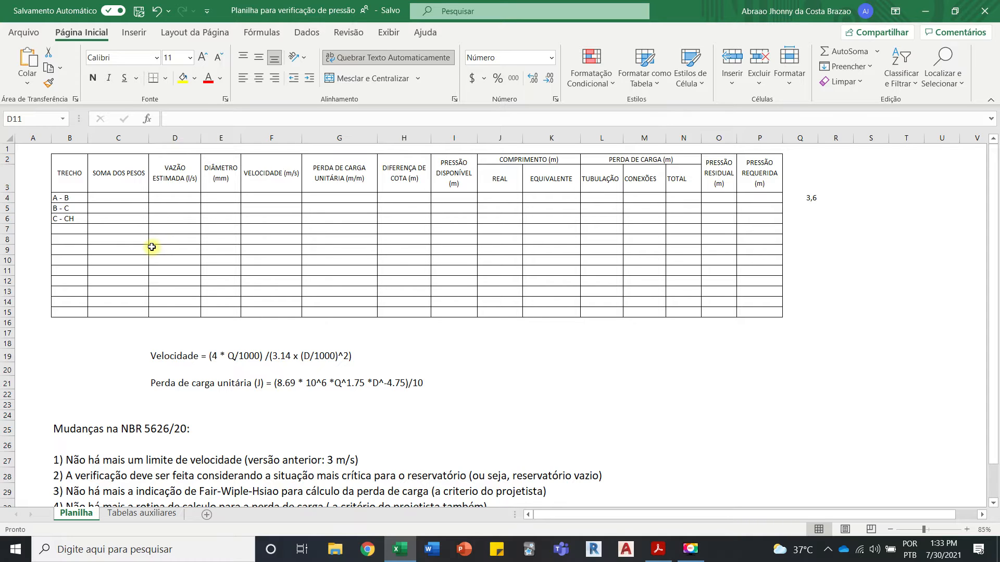
pyautogui.click(401, 550)
pyautogui.click(400, 550)
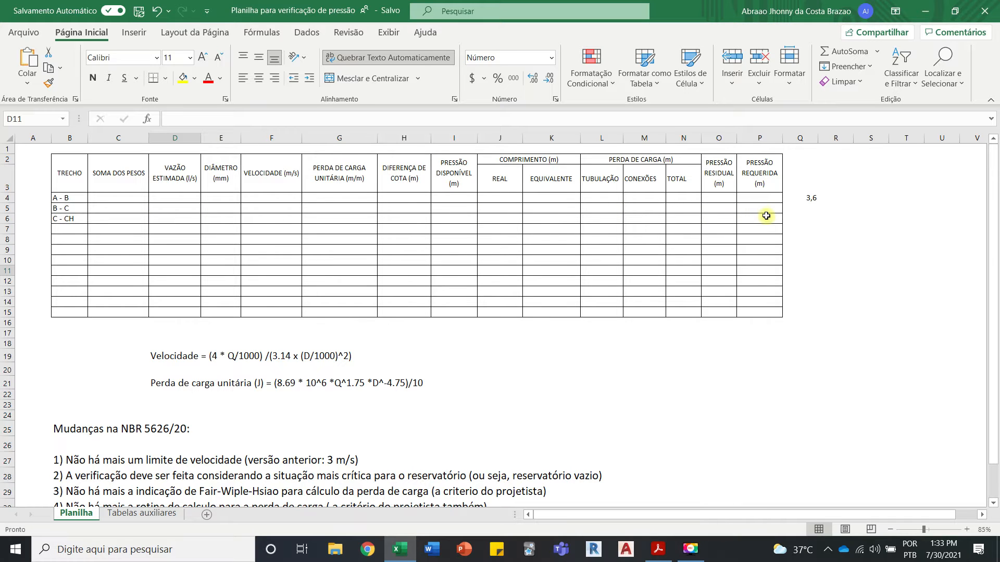
pyautogui.click(408, 557)
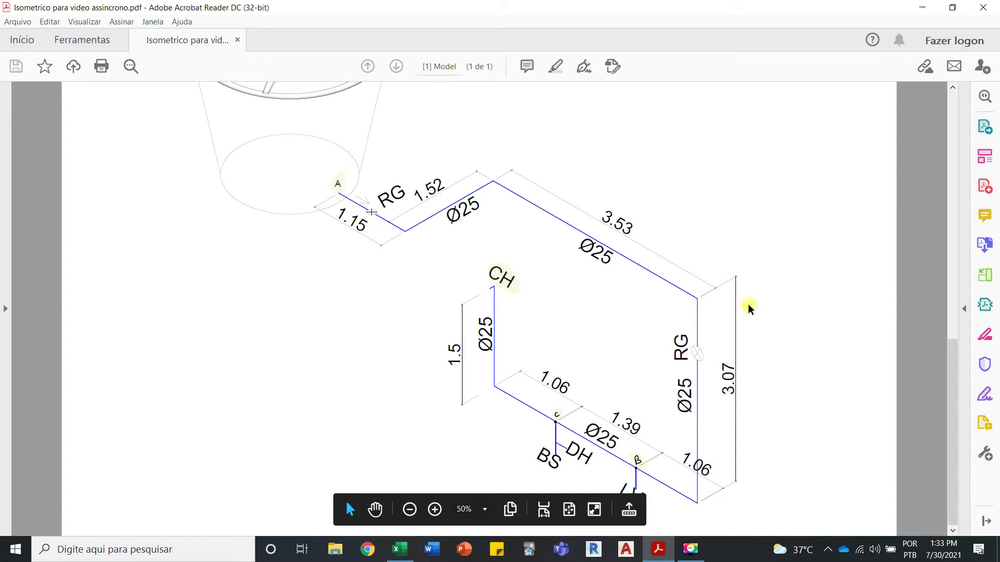
pyautogui.scroll(1, 646, 470)
pyautogui.scroll(1, 646, 470)
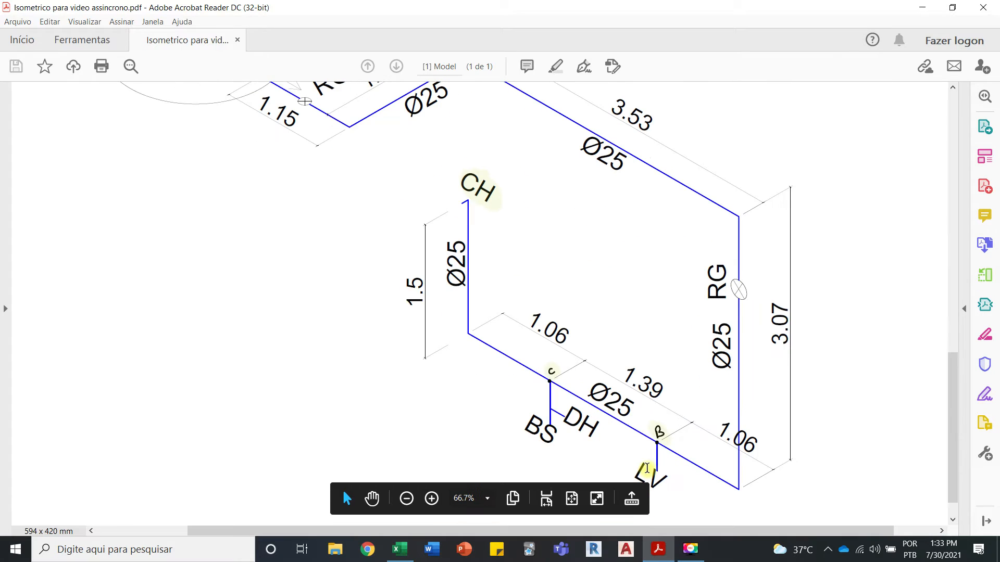
pyautogui.scroll(-2, 654, 447)
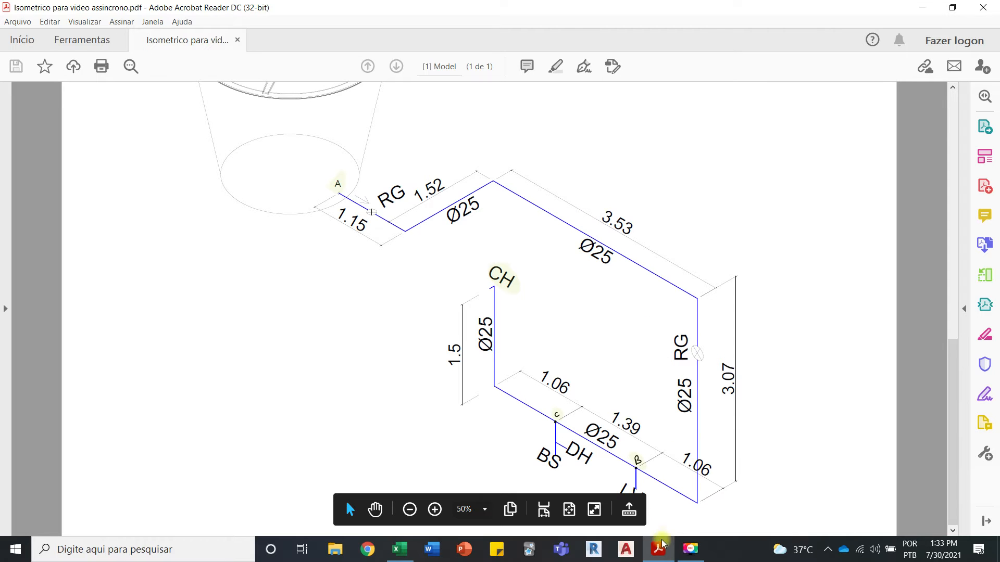
# Step: Switch to Excel and consult TABELA 03 on the Tabelas auxiliares sheet for the relative weights of the fixtures in the drawing
pyautogui.click(399, 550)
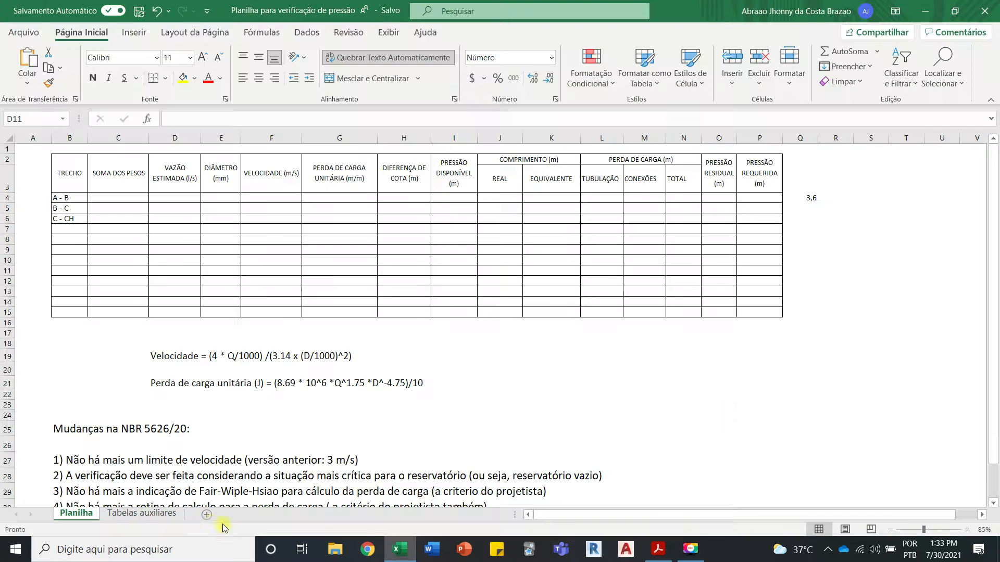
pyautogui.click(139, 514)
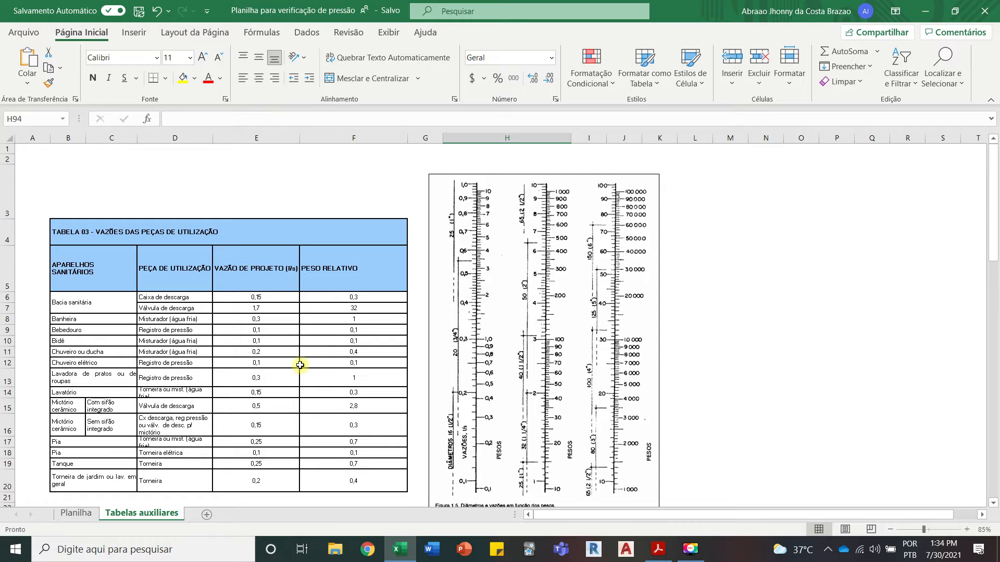
pyautogui.scroll(-1, 517, 292)
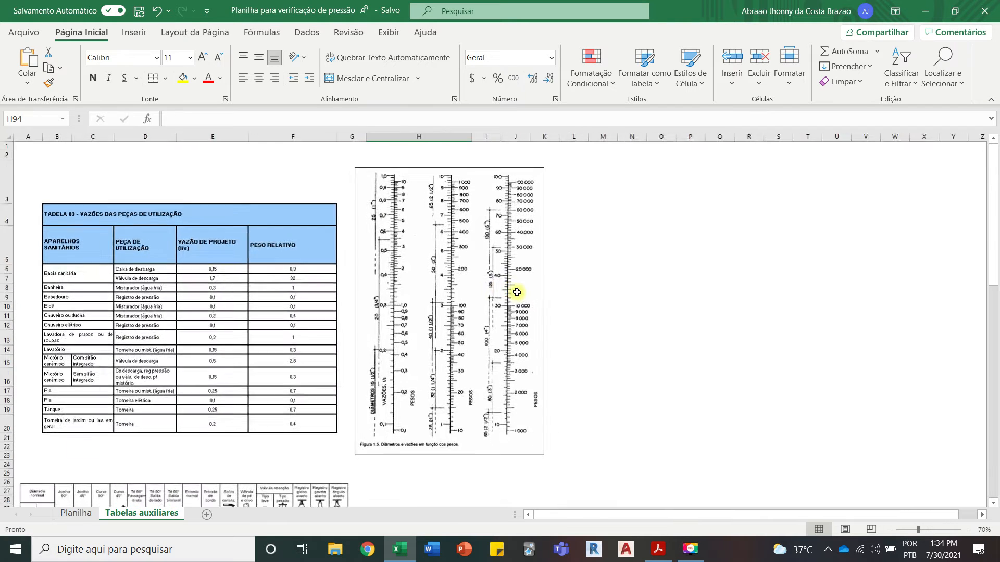
pyautogui.scroll(-1, 517, 292)
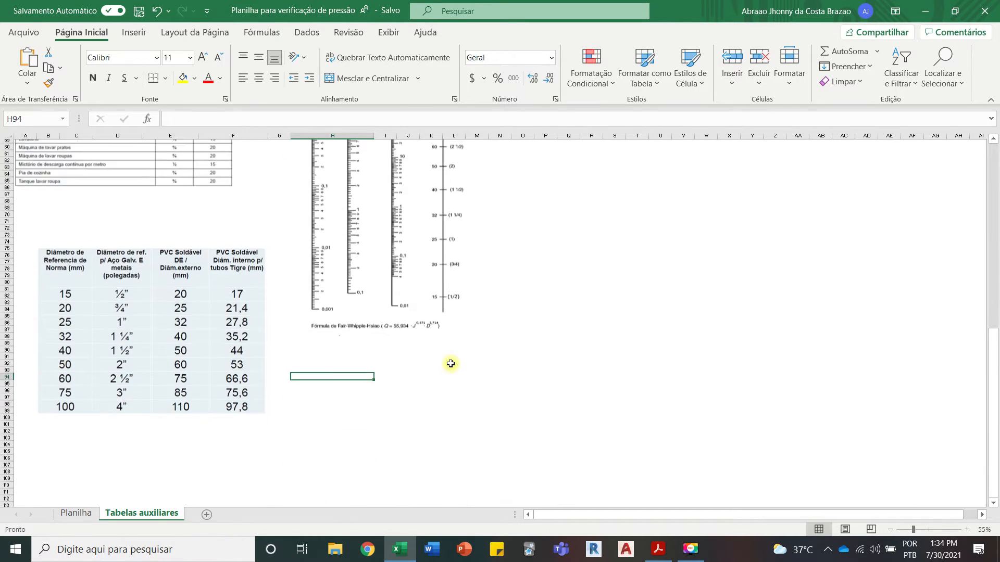
pyautogui.scroll(20, 450, 363)
pyautogui.scroll(3, 183, 316)
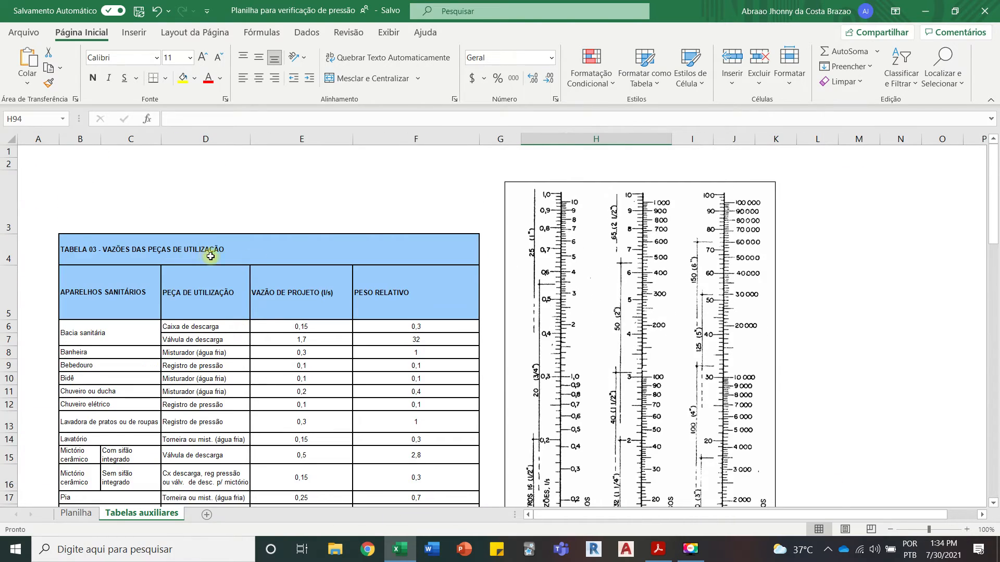
pyautogui.scroll(-1, 291, 260)
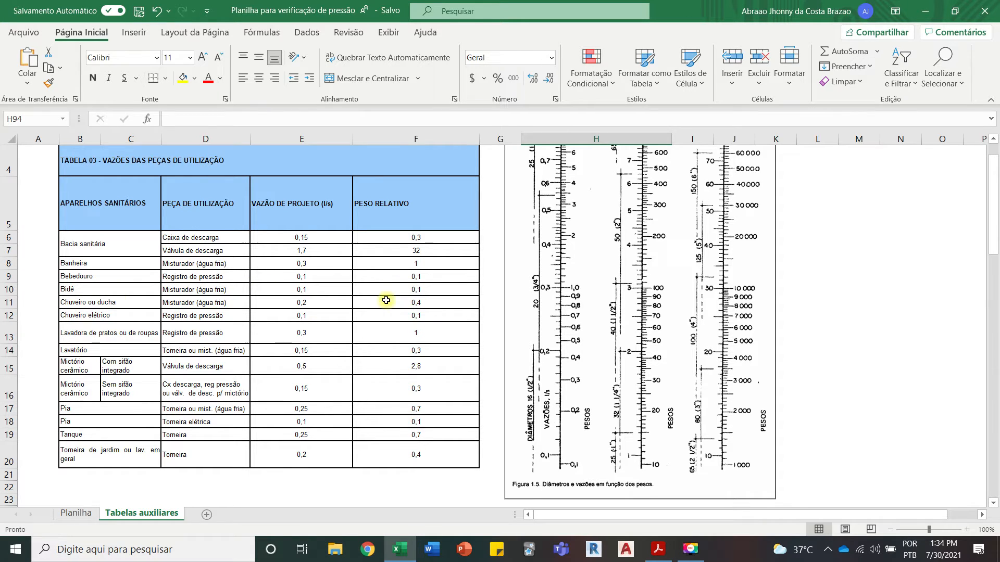
pyautogui.click(398, 548)
pyautogui.click(397, 549)
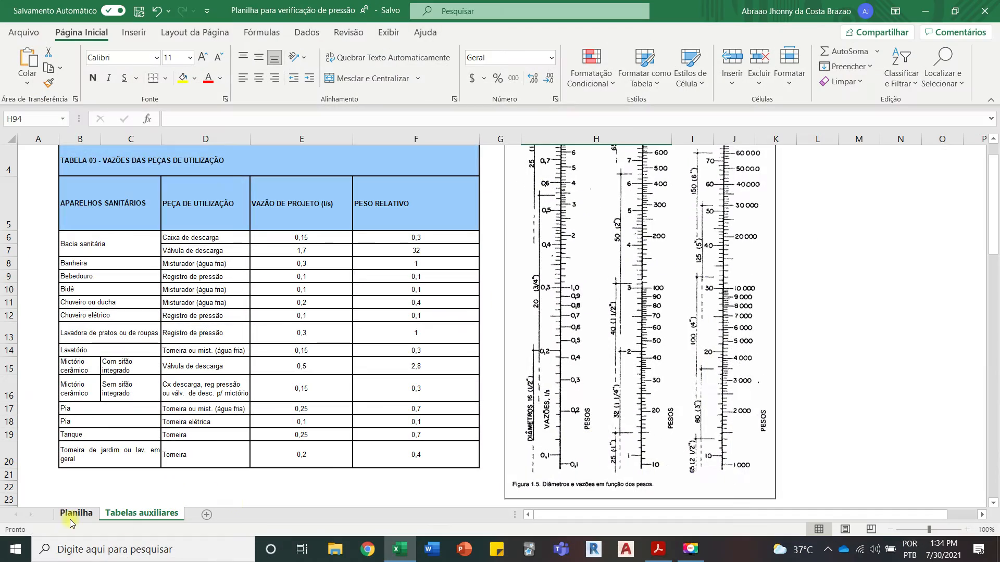
# Step: On the Planilha sheet, enter 1,4 as the SOMA DOS PESOS for segment A - B
pyautogui.click(73, 513)
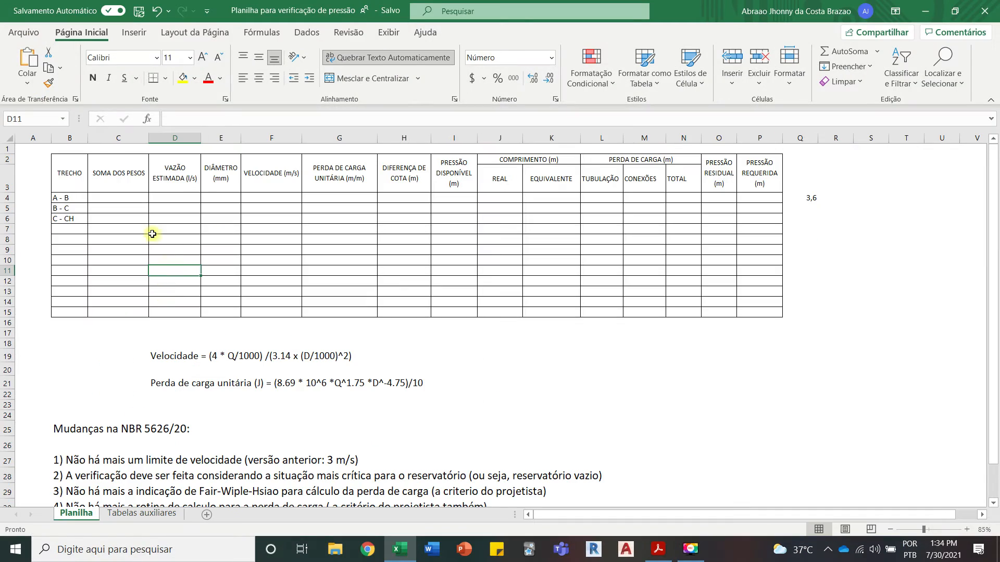
pyautogui.click(129, 193)
pyautogui.write('1,4')
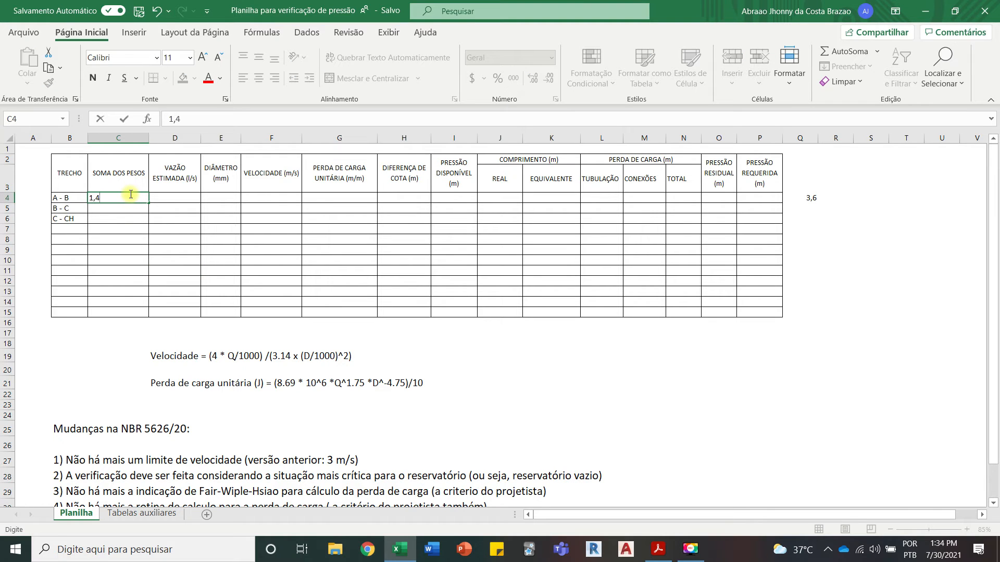
pyautogui.click(136, 248)
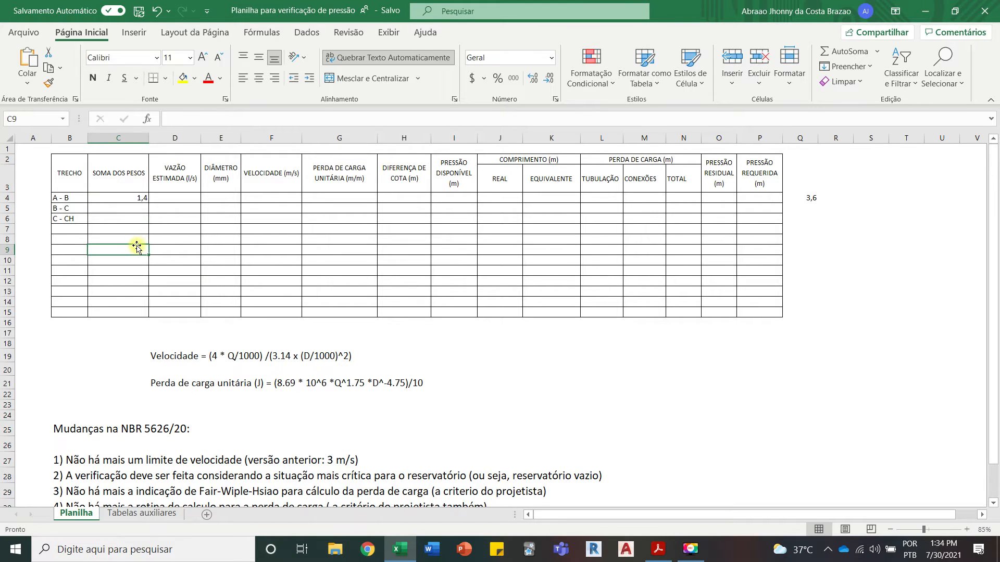
# Step: Calculate the VAZÃO ESTIMADA of segment A - B in D4 with the formula =0,3*(C4^0,5)
pyautogui.click(186, 202)
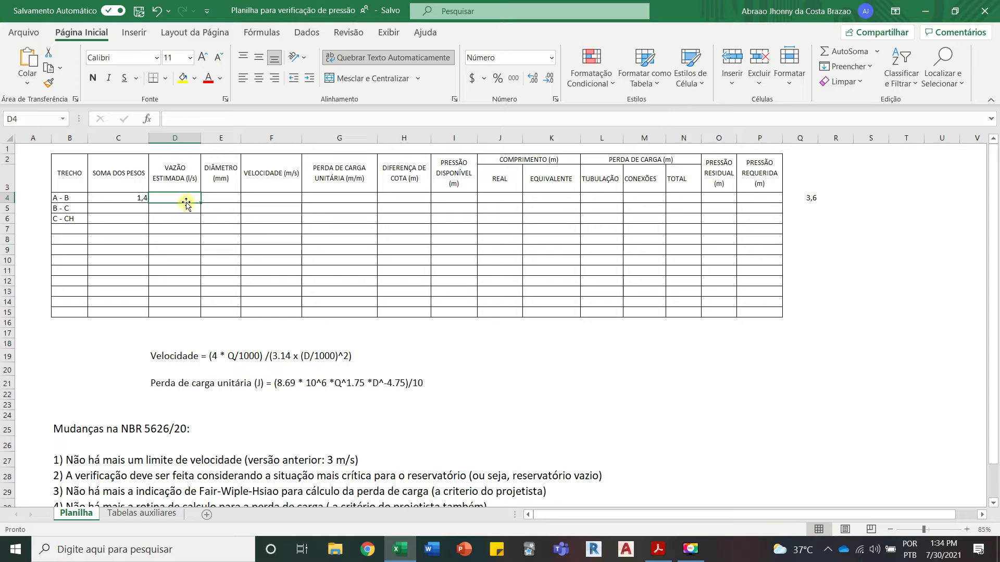
pyautogui.scroll(4, 129, 178)
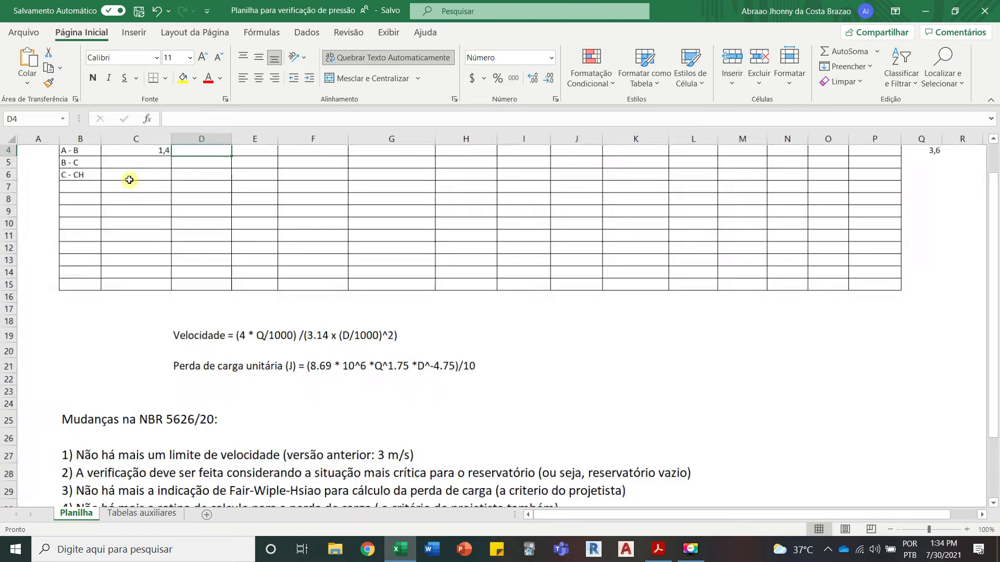
pyautogui.moveTo(624, 514); pyautogui.dragTo(529, 512)
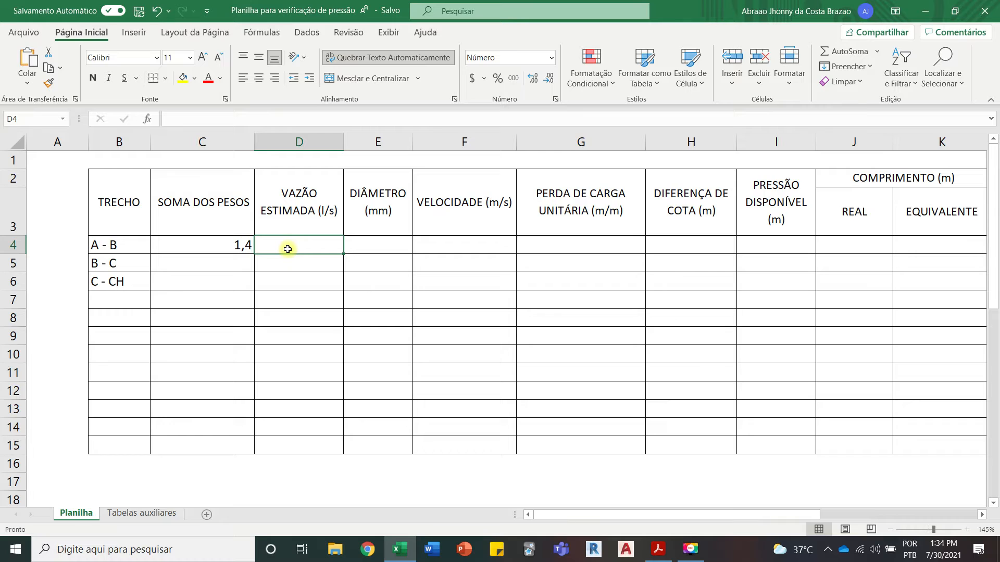
pyautogui.write('=')
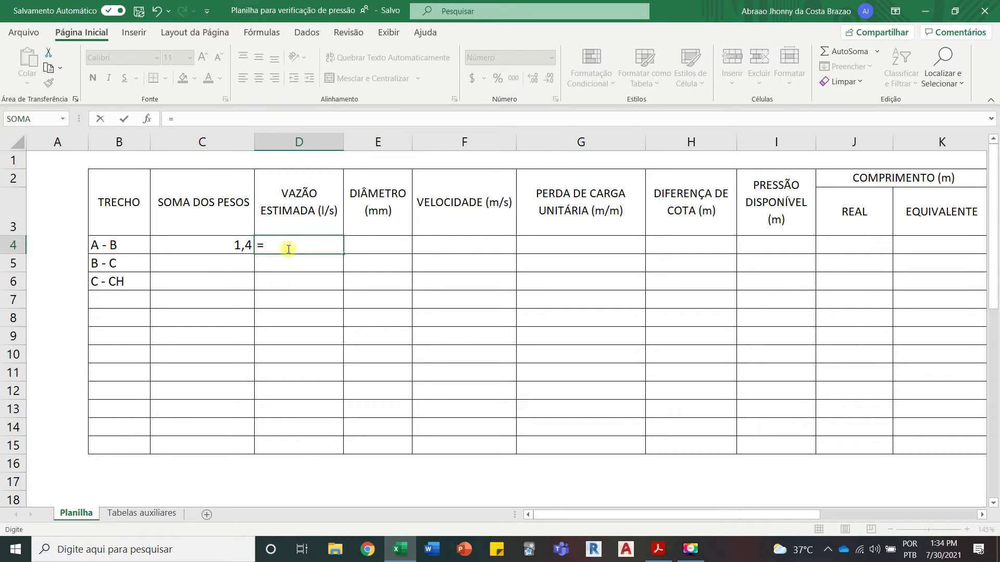
pyautogui.write('0,3*(')
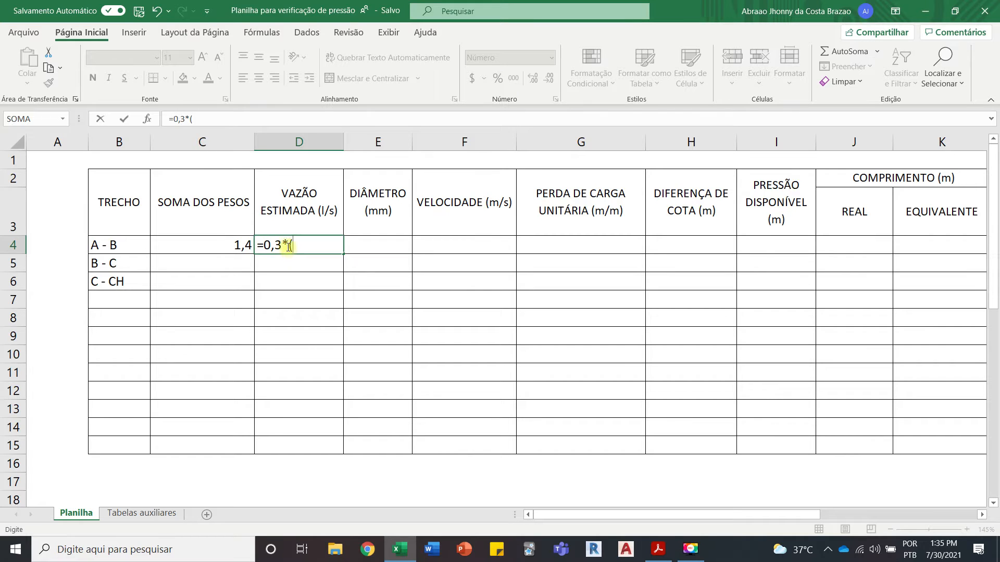
pyautogui.click(239, 244)
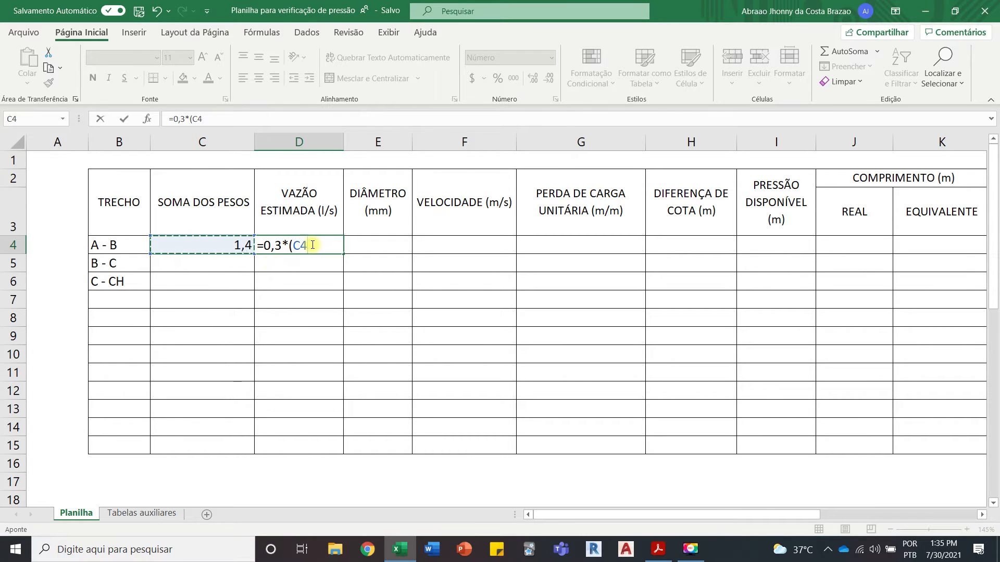
pyautogui.write('^0,5')
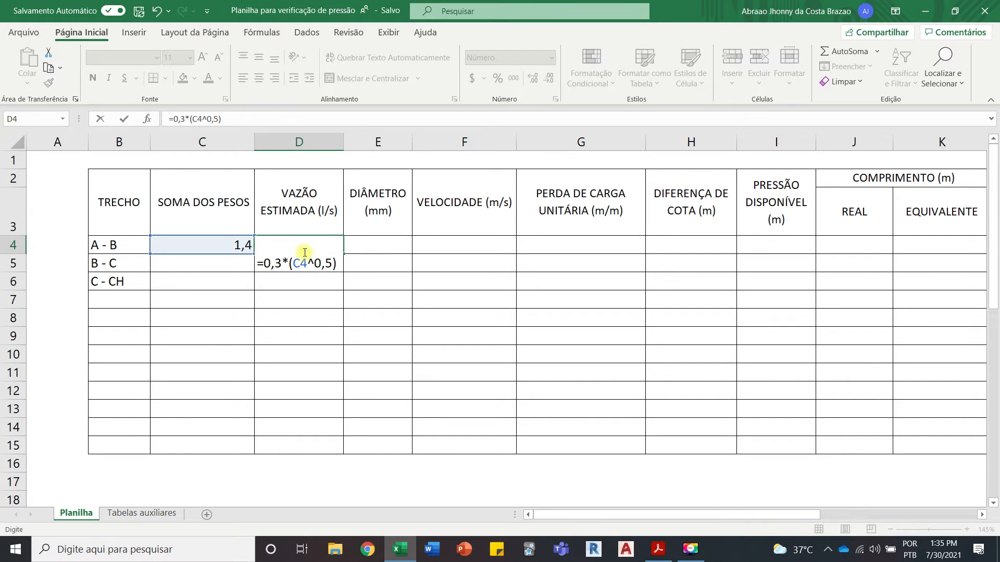
pyautogui.press('Return')
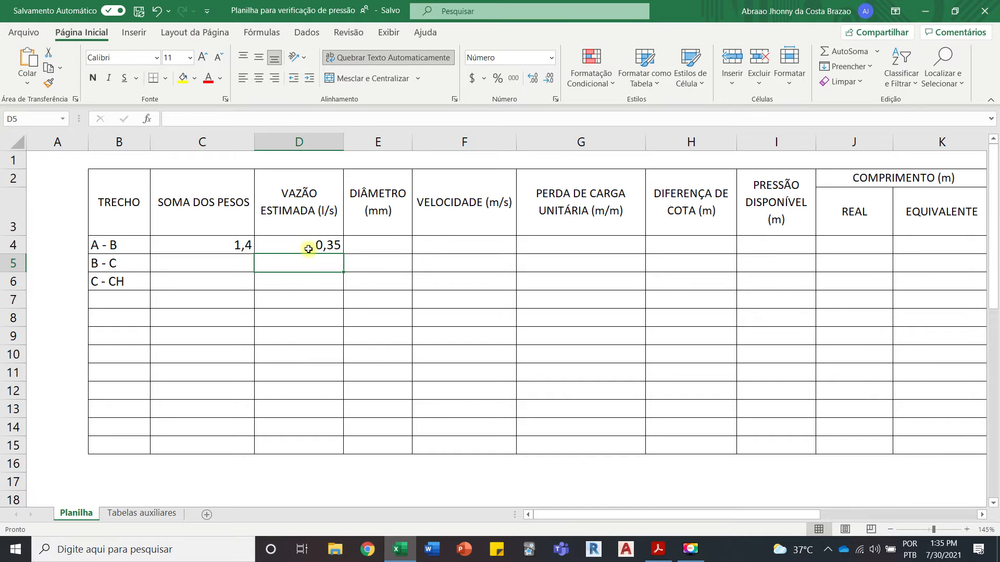
pyautogui.click(308, 248)
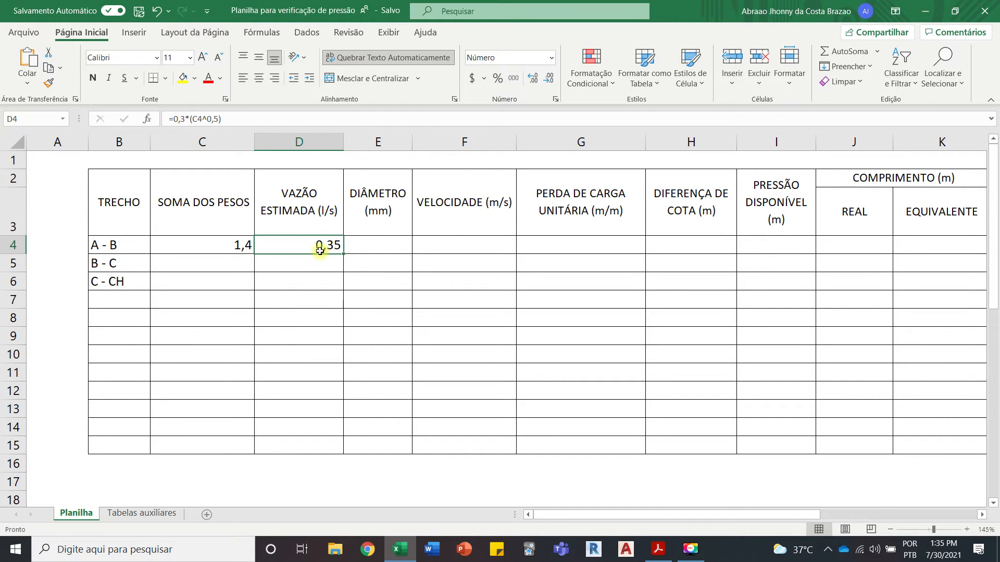
# Step: Switch to the isometric drawing in Acrobat Reader and check the pipe diameter labels along segment A - B
pyautogui.click(371, 243)
pyautogui.click(405, 558)
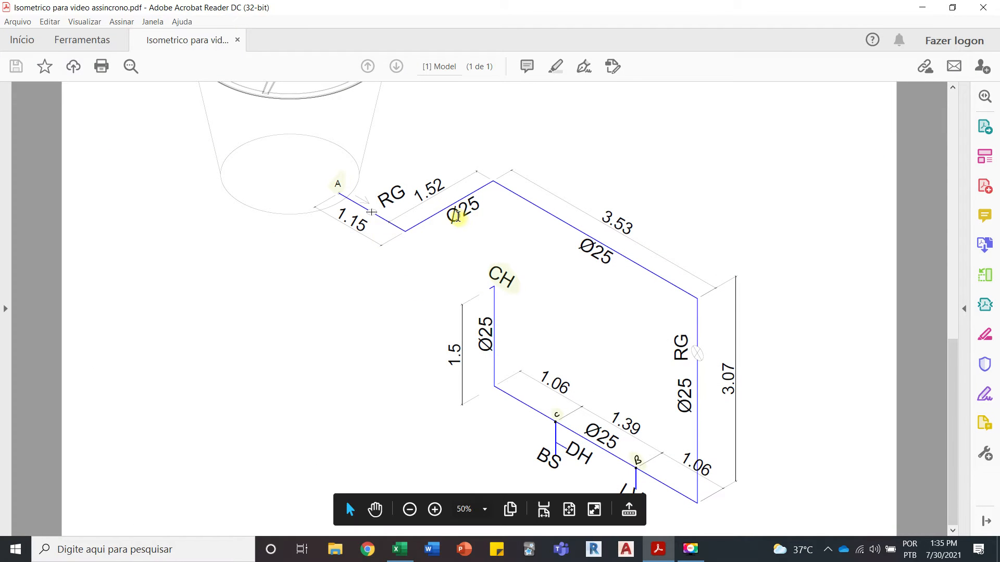
pyautogui.doubleClick(454, 215)
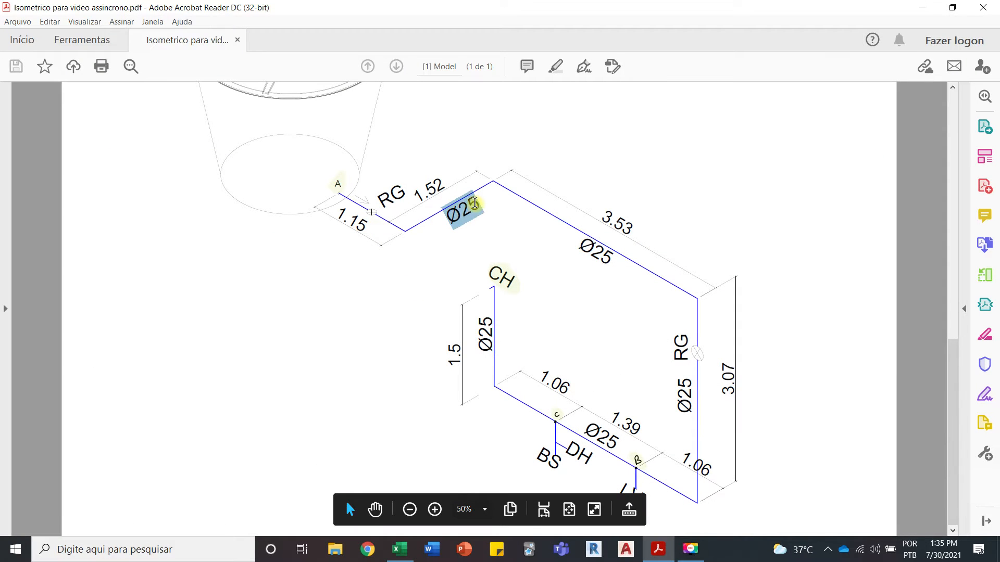
pyautogui.click(588, 245)
pyautogui.doubleClick(588, 245)
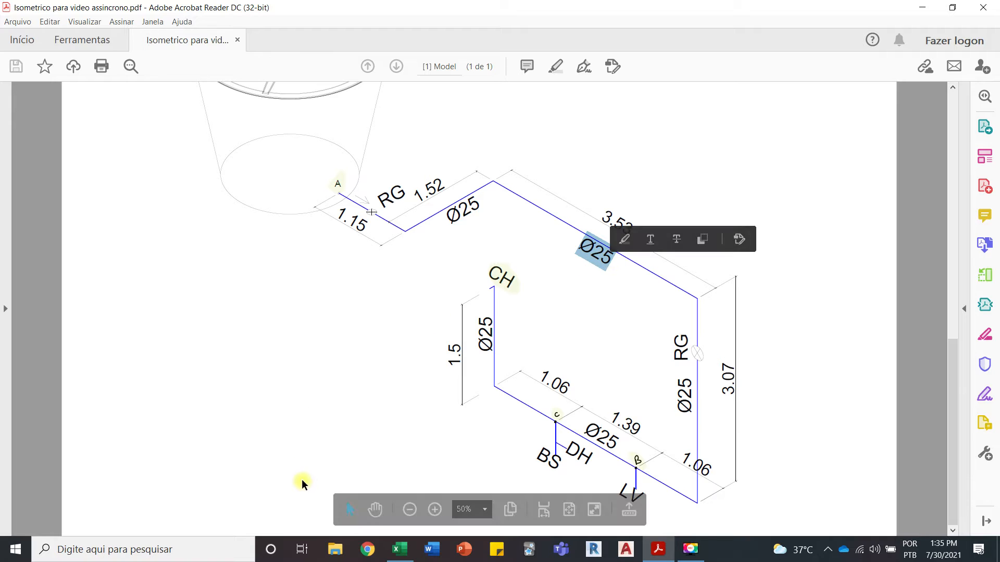
# Step: Switch to Excel and consult the PVC Soldável internal diameter table on the Tabelas auxiliares sheet
pyautogui.click(400, 548)
pyautogui.click(141, 513)
pyautogui.scroll(-20, 241, 463)
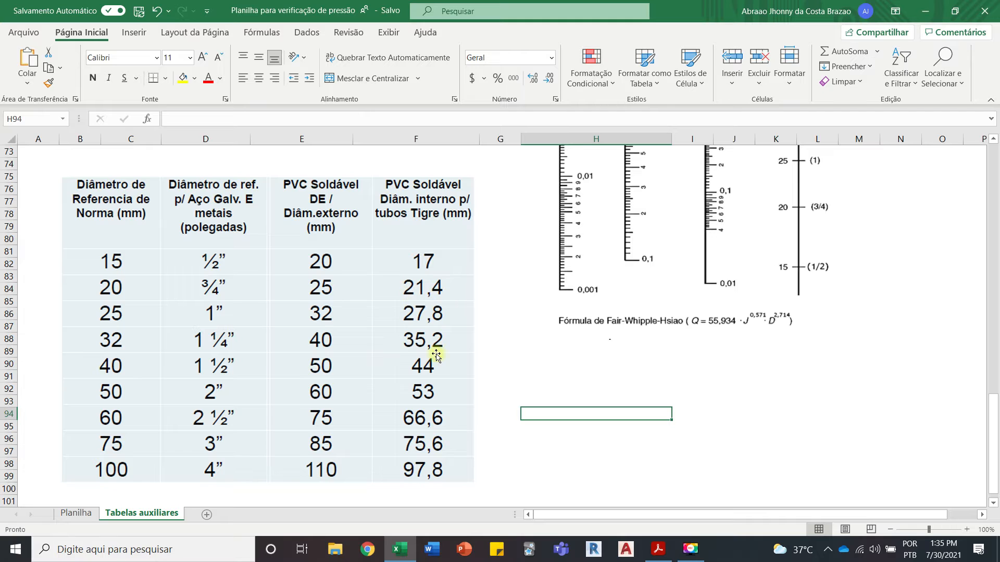
pyautogui.click(401, 552)
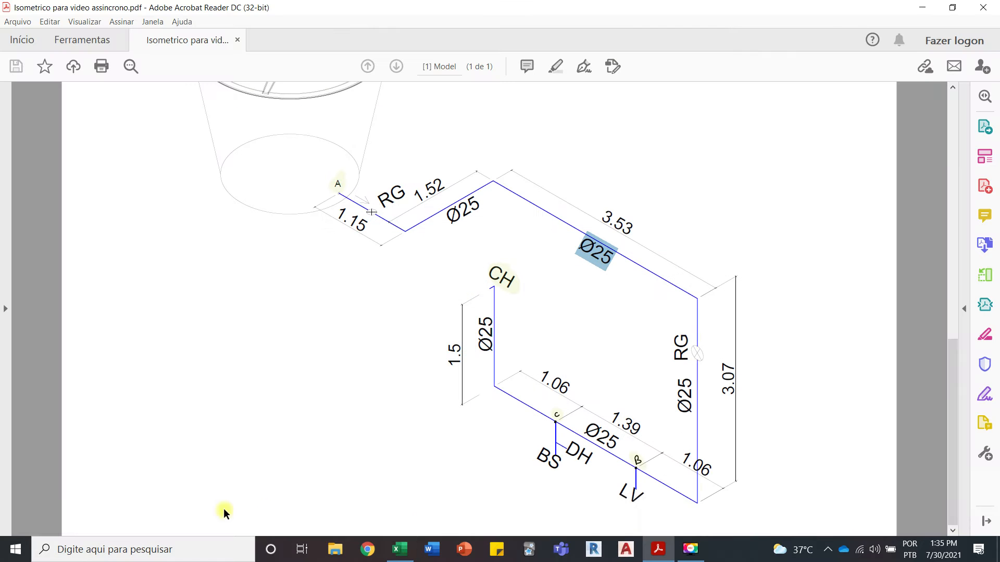
# Step: In Excel's Planilha sheet, enter 21,4 as the DIÂMETRO of segment A - B in E4
pyautogui.click(401, 550)
pyautogui.click(73, 514)
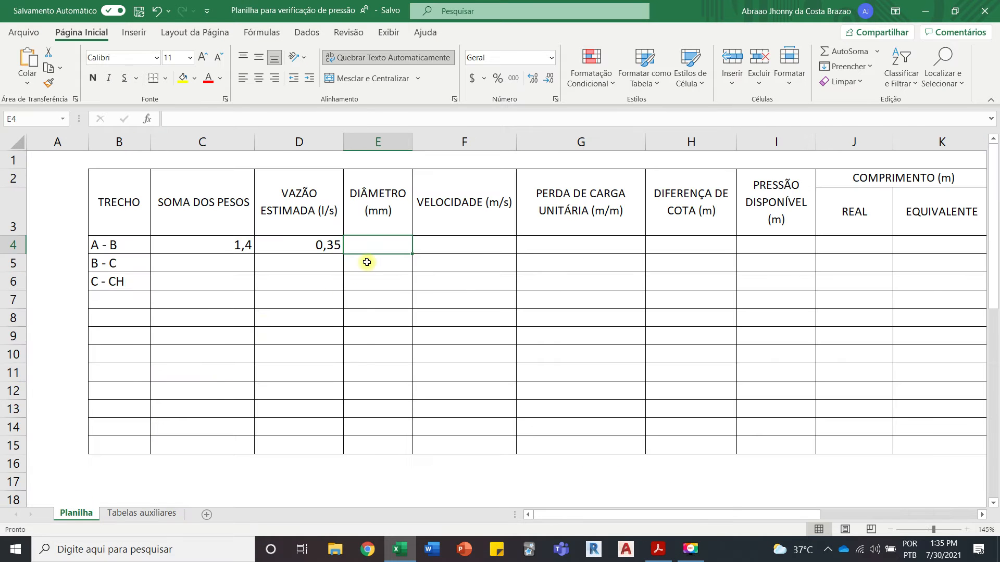
pyautogui.write('21,4')
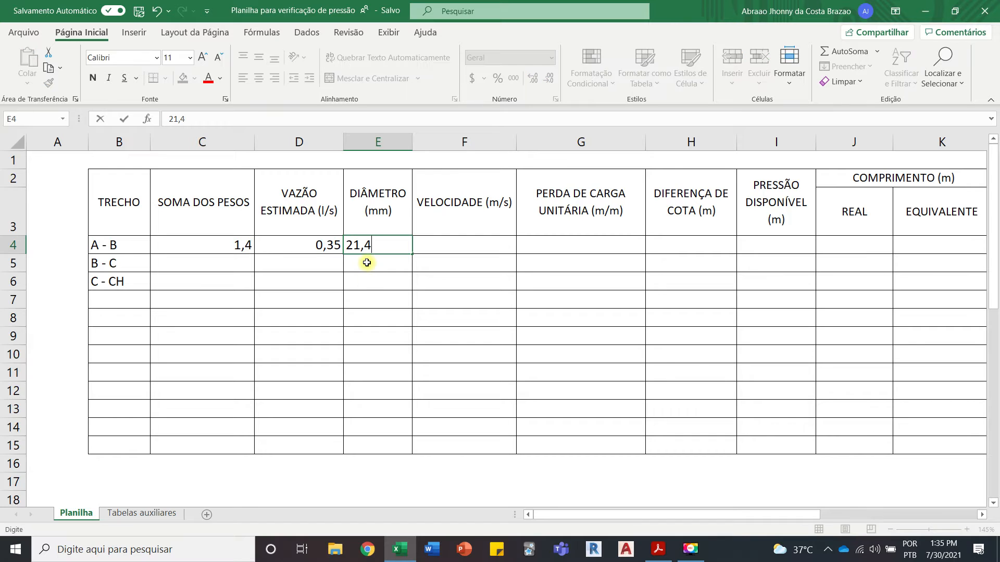
pyautogui.click(395, 314)
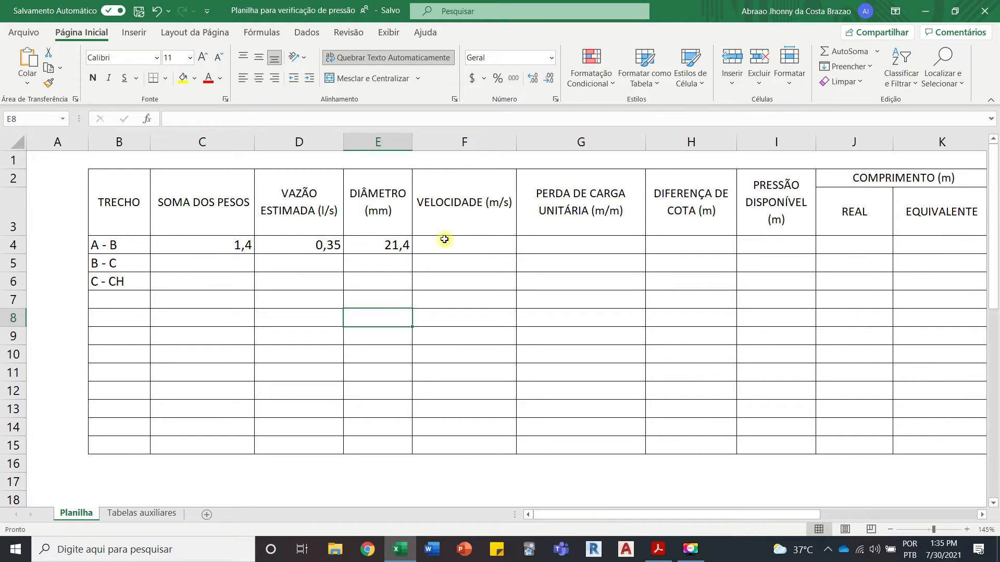
# Step: Start the VELOCIDADE formula for segment A - B in F4 with the numerator =(4*(D4/1000)), following the reference formula below the table
pyautogui.keyDown('ctrl'); pyautogui.scroll(-2, 444, 239); pyautogui.keyUp('ctrl')
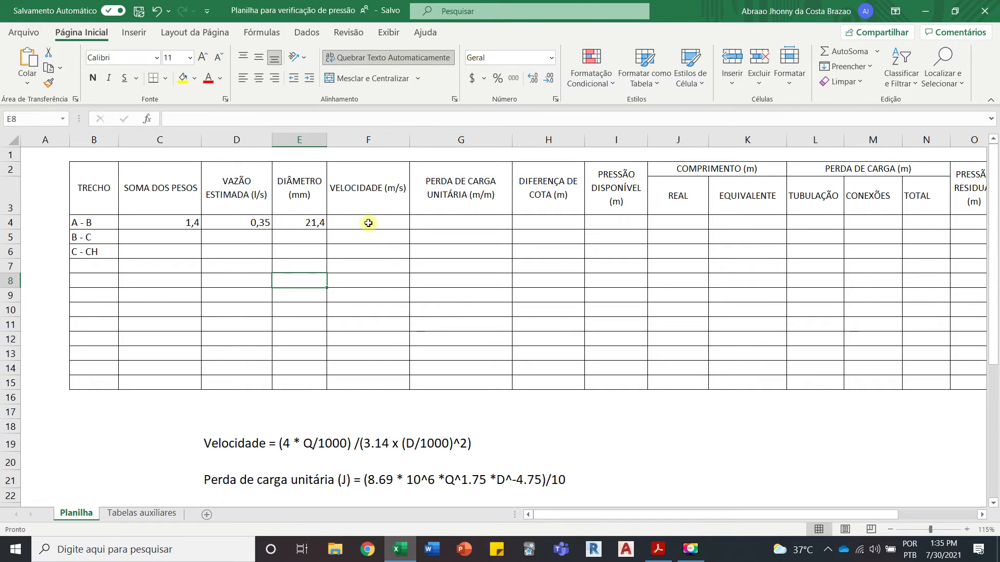
pyautogui.scroll(-1, 377, 273)
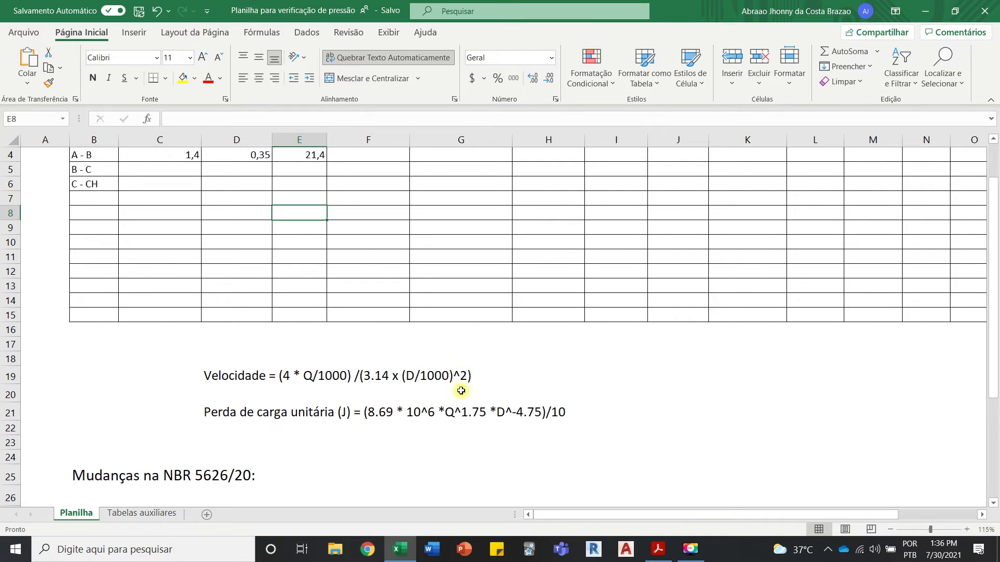
pyautogui.scroll(2, 458, 389)
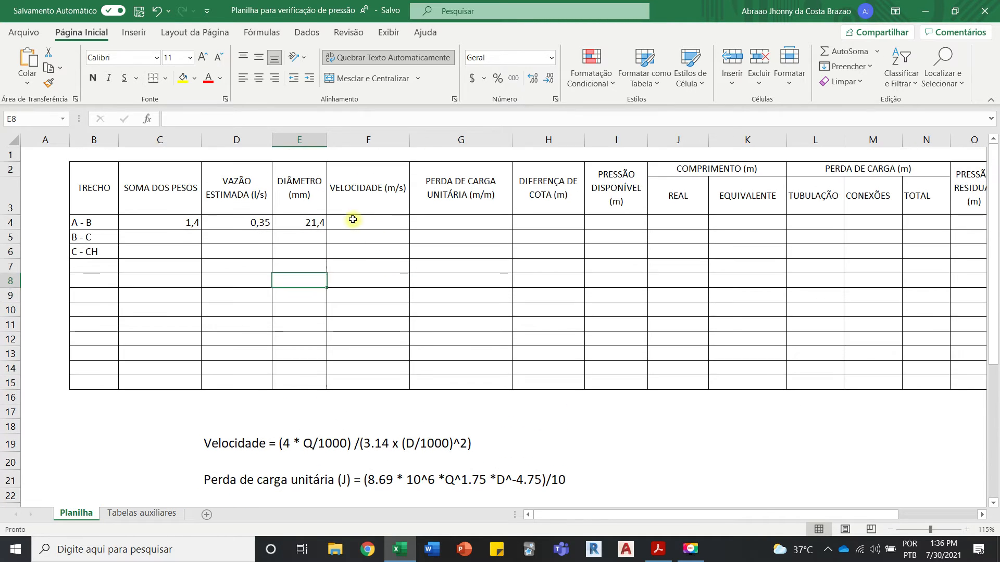
pyautogui.click(353, 220)
pyautogui.write('=(4*')
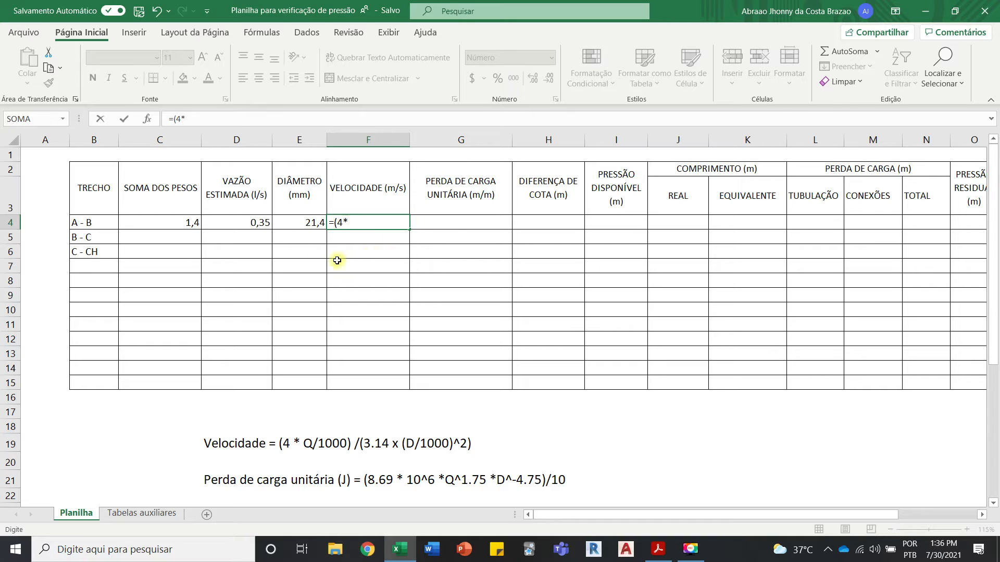
pyautogui.click(257, 222)
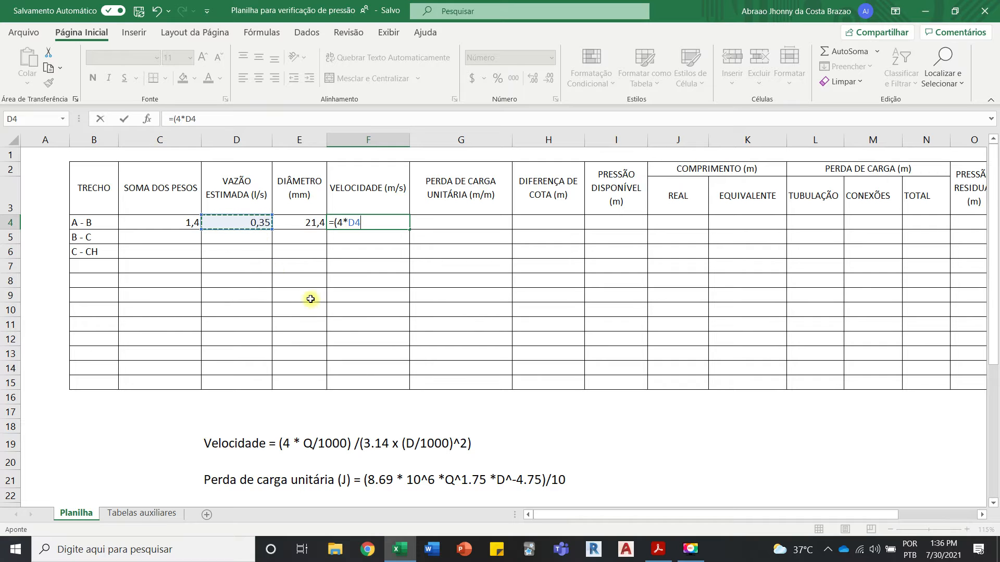
pyautogui.write('/1000')
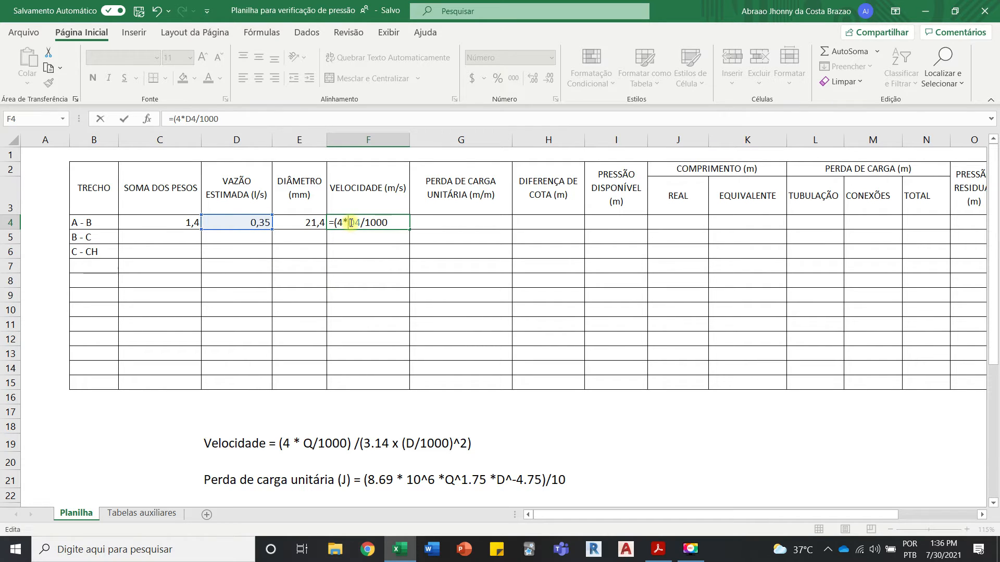
pyautogui.write('(')
pyautogui.click(395, 221)
pyautogui.write('))/')
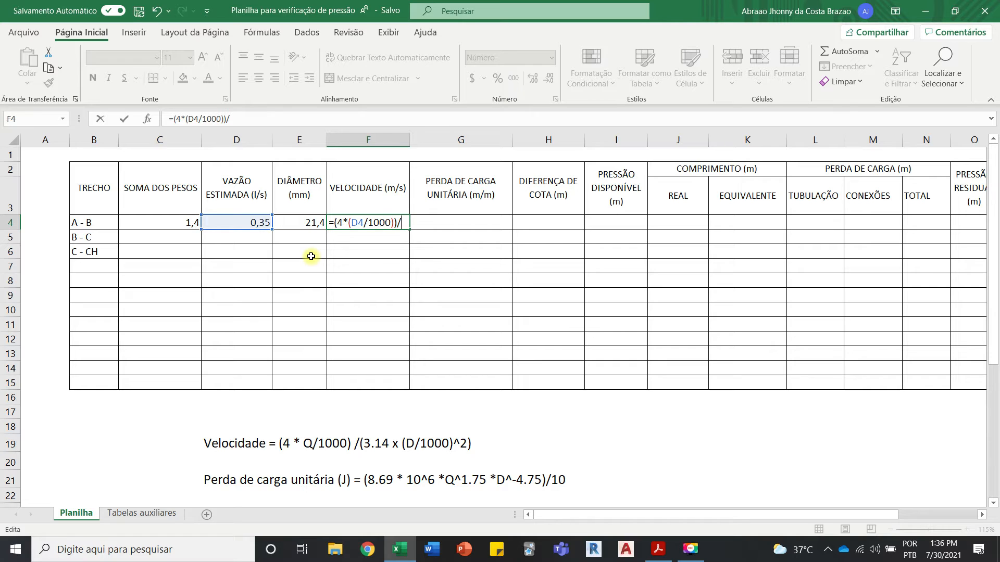
# Step: Complete the F4 velocity formula by dividing the numerator by (3,14*(E4/1000)^2)
pyautogui.write('(3,14*')
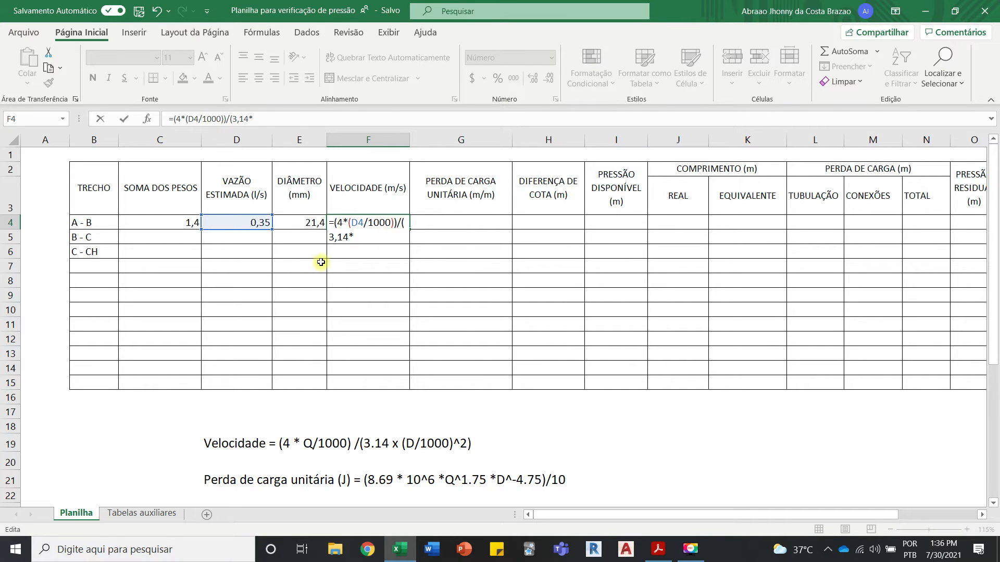
pyautogui.write('(')
pyautogui.click(313, 222)
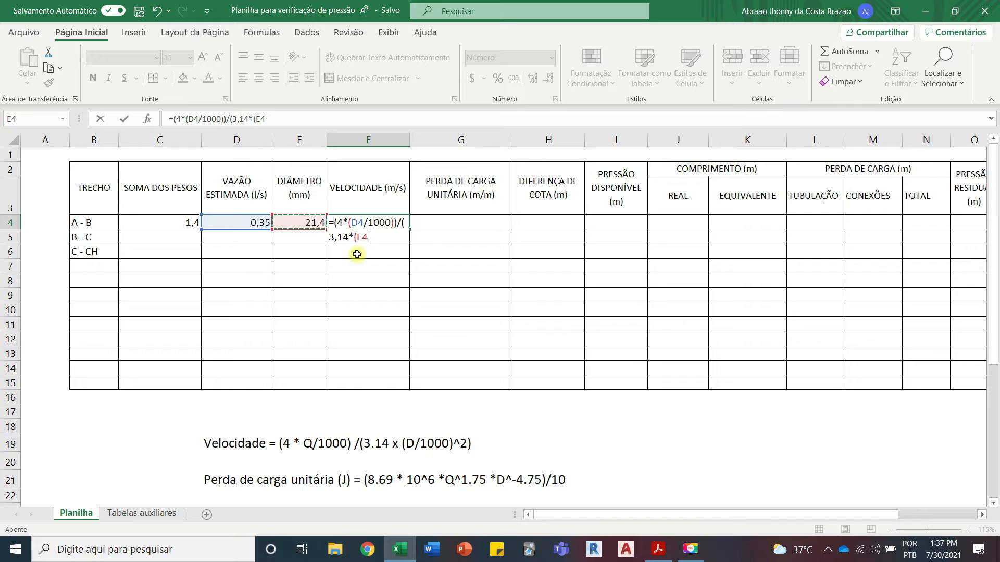
pyautogui.write('/1000')
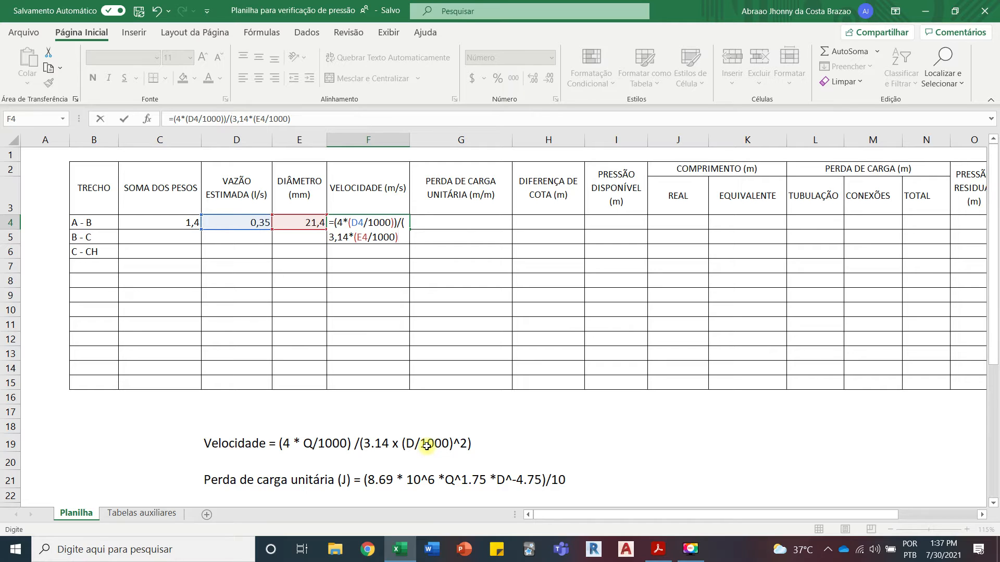
pyautogui.write(')')
pyautogui.press('Return')
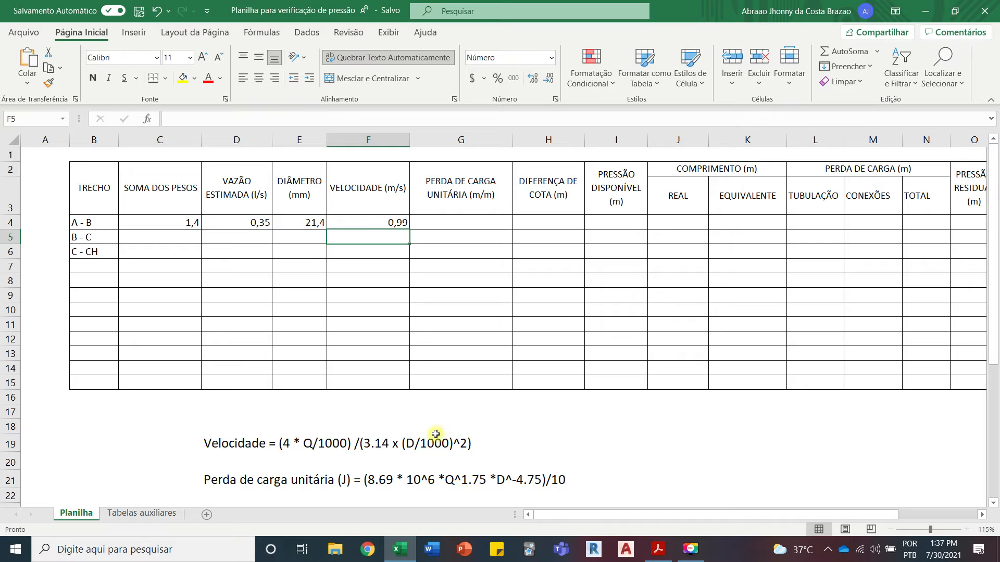
pyautogui.click(391, 222)
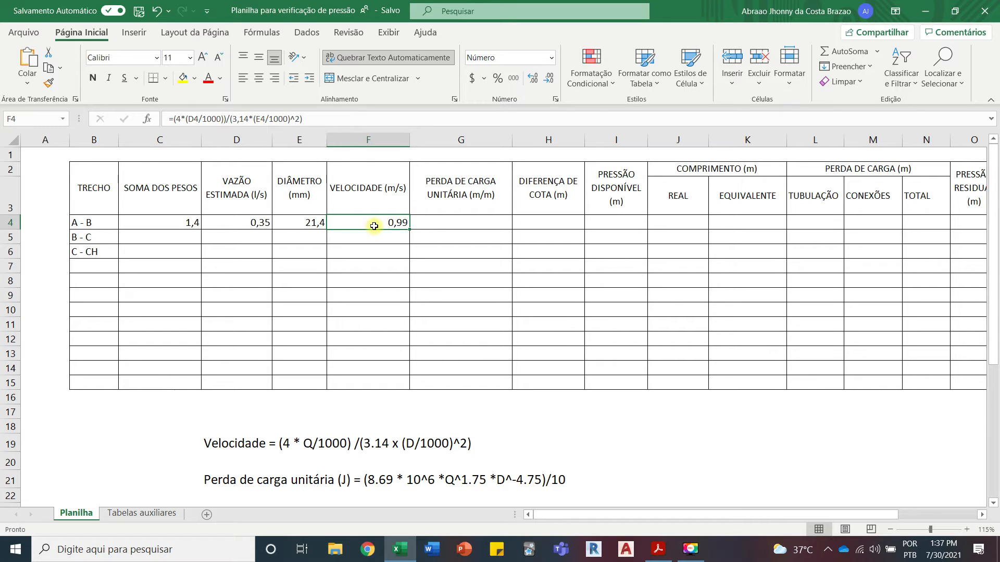
# Step: Start the PERDA DE CARGA UNITÁRIA formula for segment A - B in G4 with =8,69*10^6*D4^1,75*E4^-4,75
pyautogui.click(423, 225)
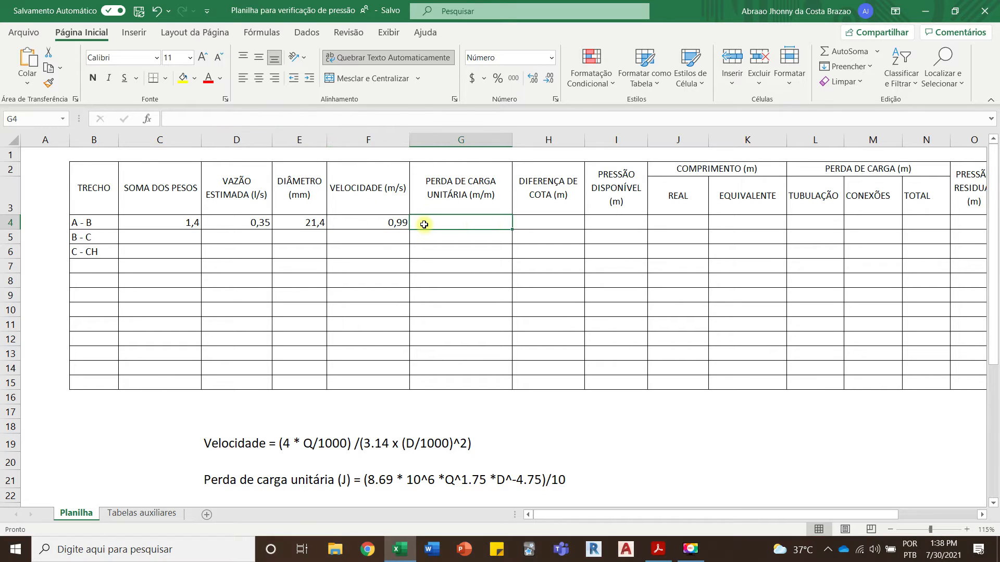
pyautogui.scroll(-1, 427, 259)
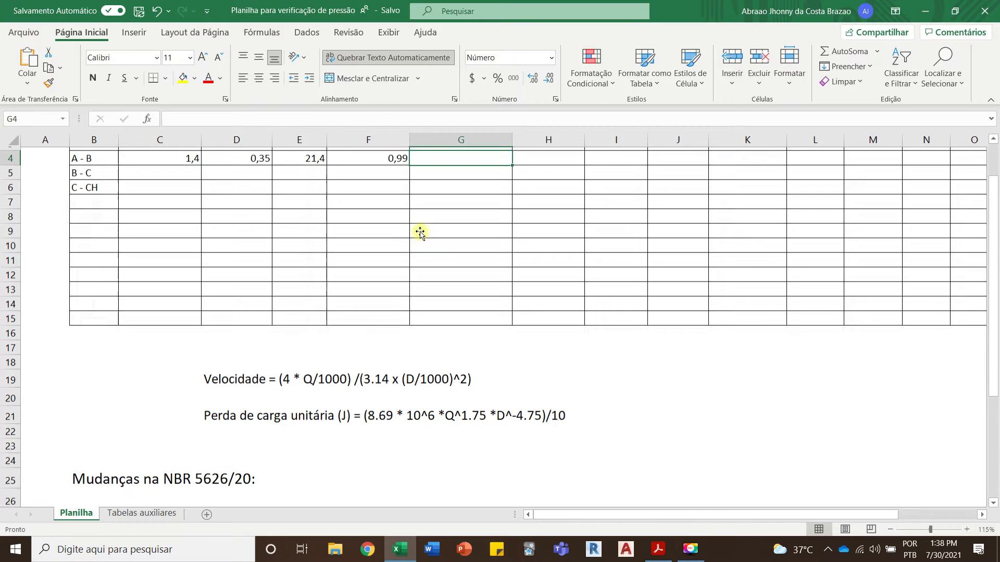
pyautogui.scroll(1, 347, 409)
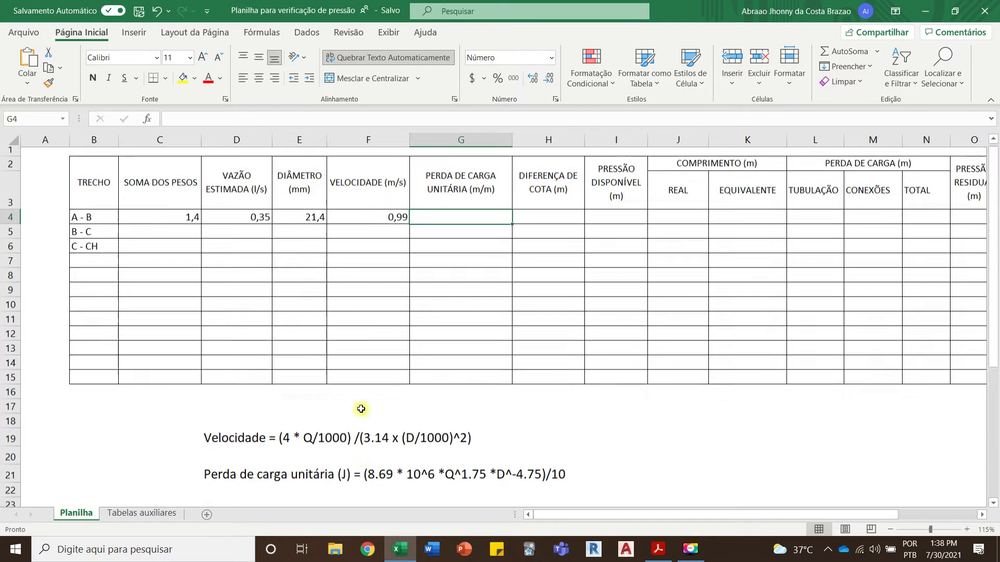
pyautogui.press('F2')
pyautogui.write('=8,69*10^6*')
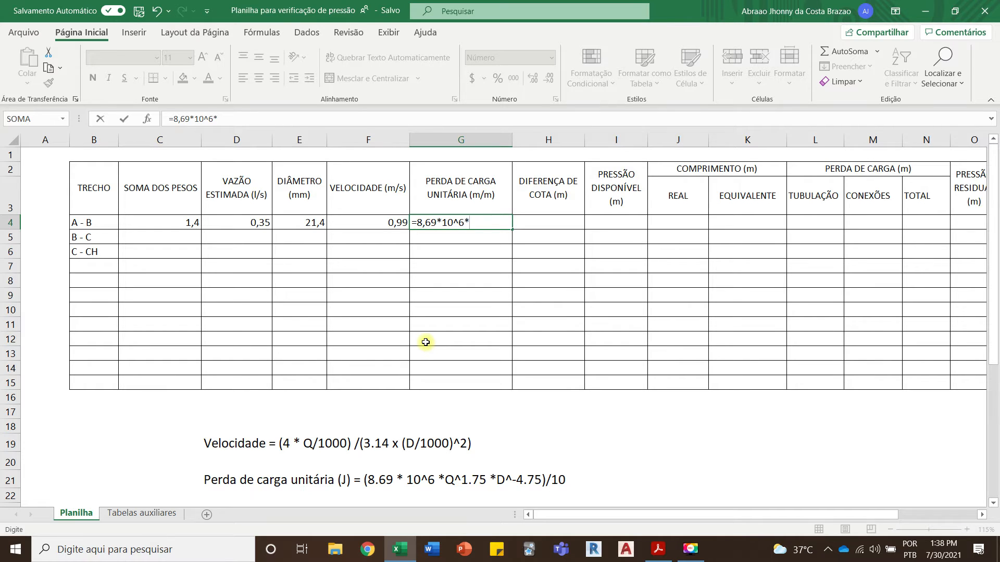
pyautogui.click(252, 222)
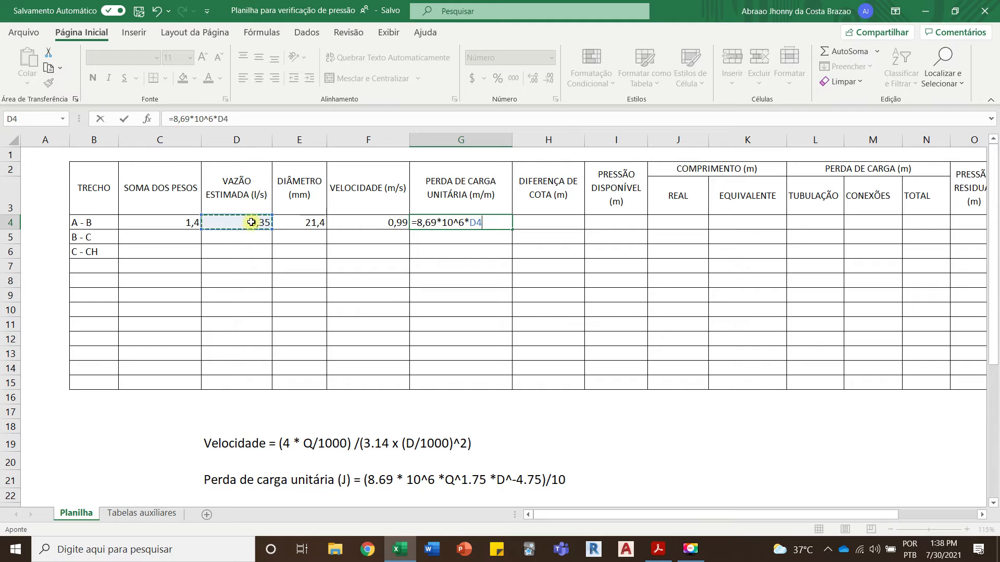
pyautogui.write('^1,75*')
pyautogui.click(311, 225)
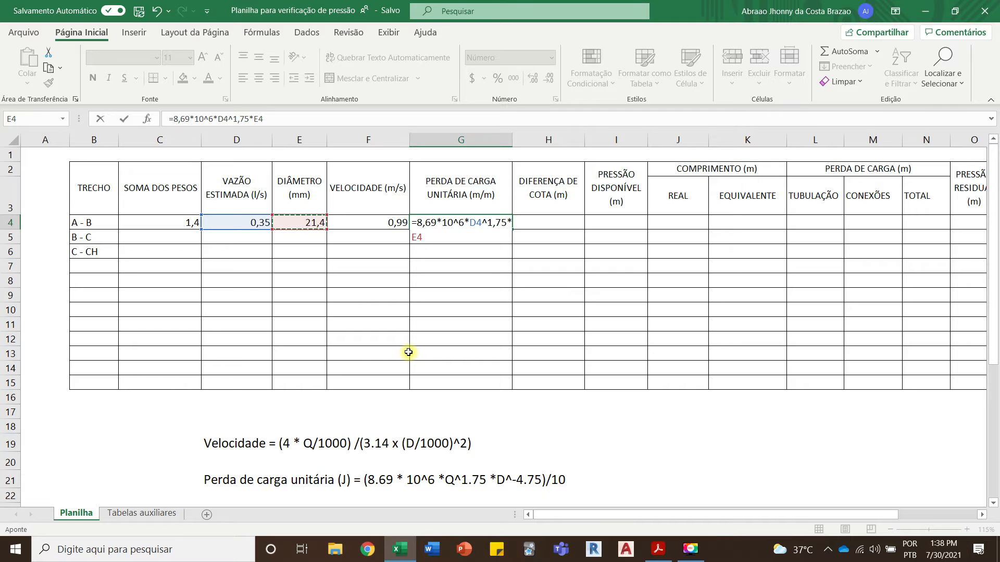
pyautogui.write('^-4,75)')
# Step: Enclose the G4 expression in parentheses and divide it by 10, giving =(8,69*10^6*D4^1,75*E4^-4,75)/10
pyautogui.click(417, 223)
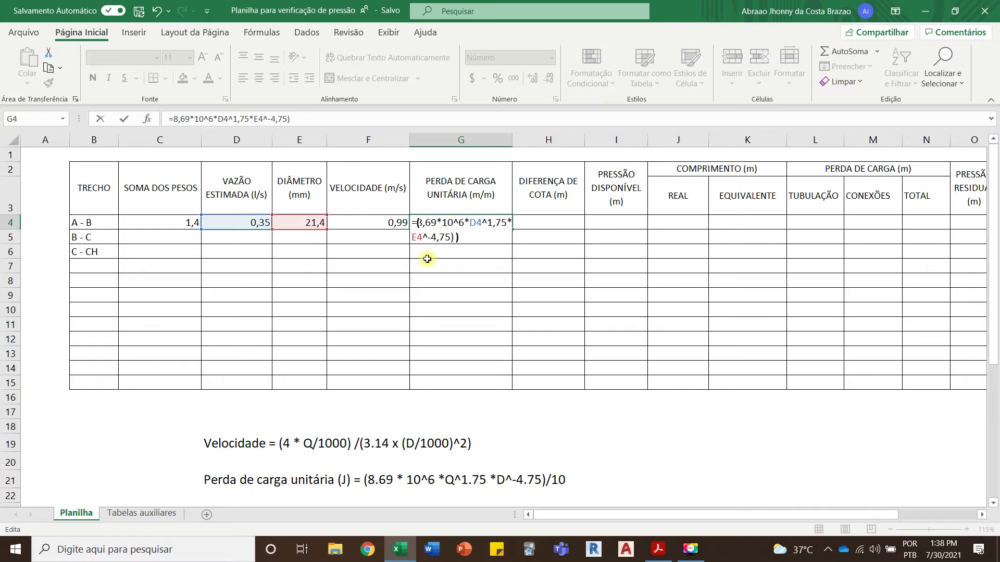
pyautogui.write('(')
pyautogui.click(465, 237)
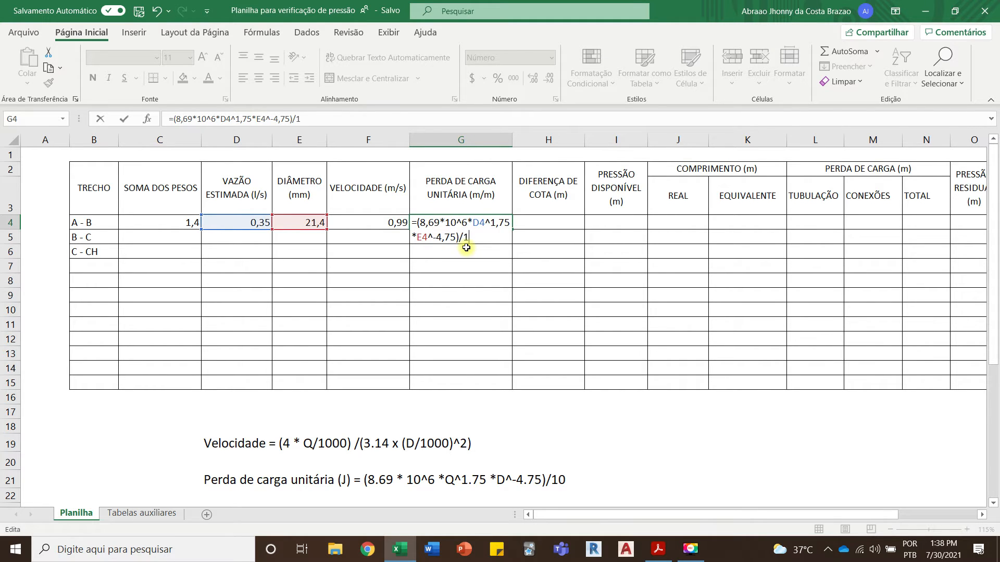
pyautogui.write('0')
pyautogui.press('Return')
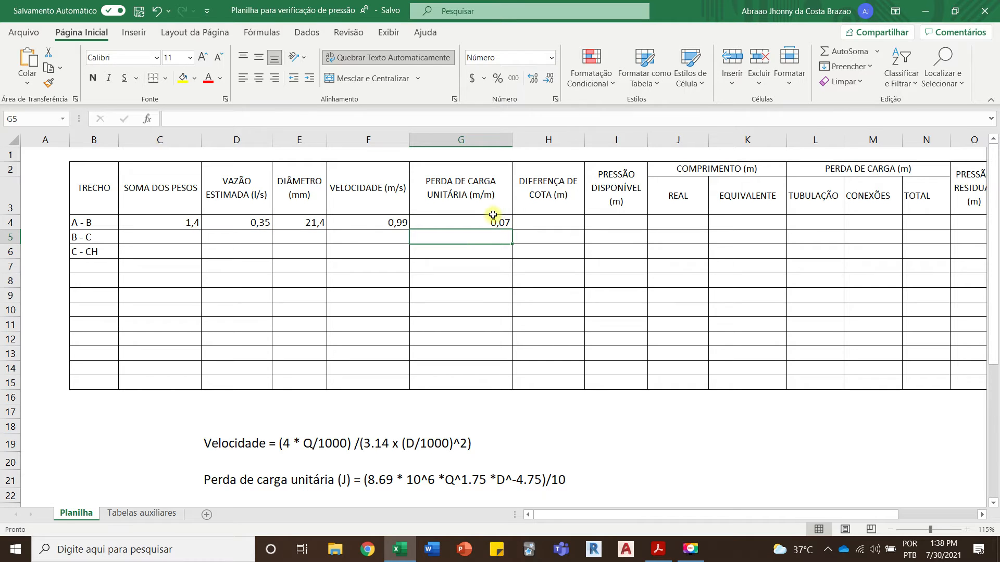
pyautogui.click(492, 221)
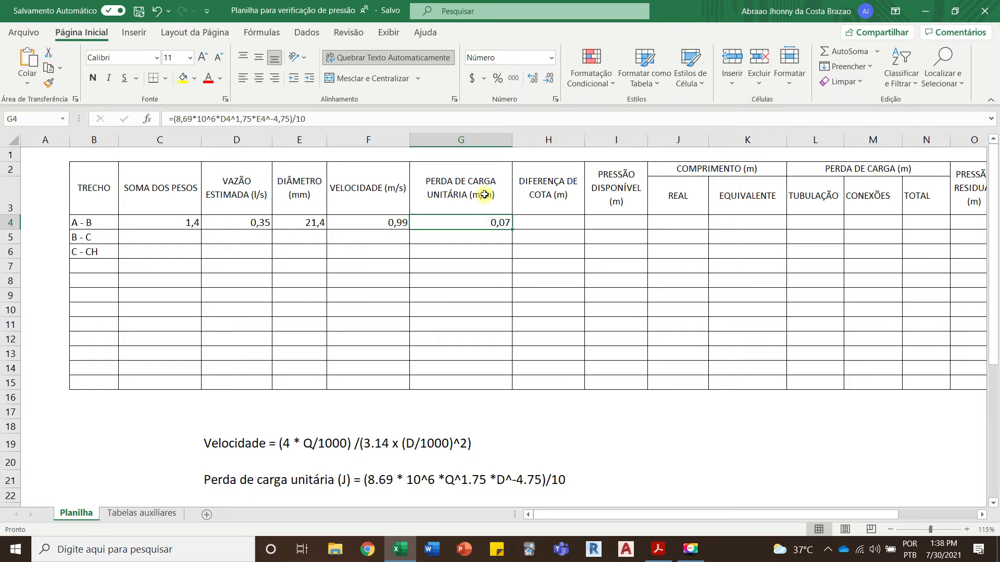
# Step: Consult the isometric PDF in Acrobat Reader, return to Excel and enter 3,07 as the DIFERENÇA DE COTA of segment A - B in H4
pyautogui.click(534, 221)
pyautogui.scroll(-1, 481, 289)
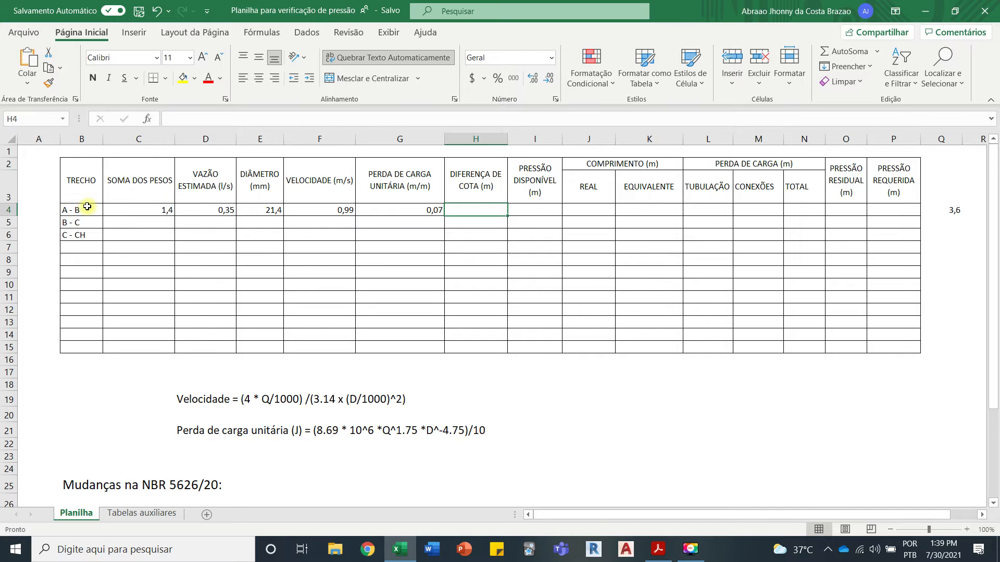
pyautogui.click(658, 549)
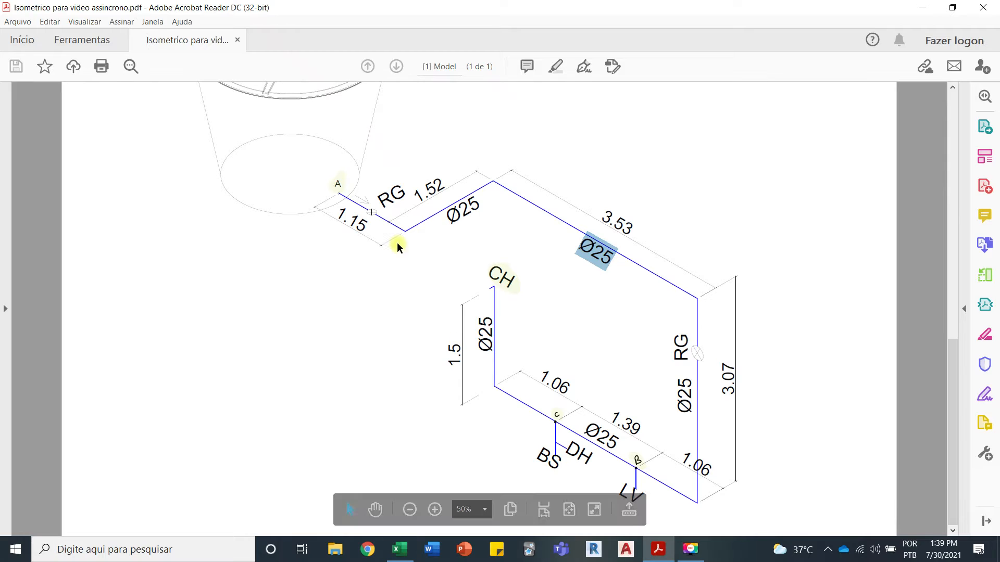
pyautogui.click(533, 248)
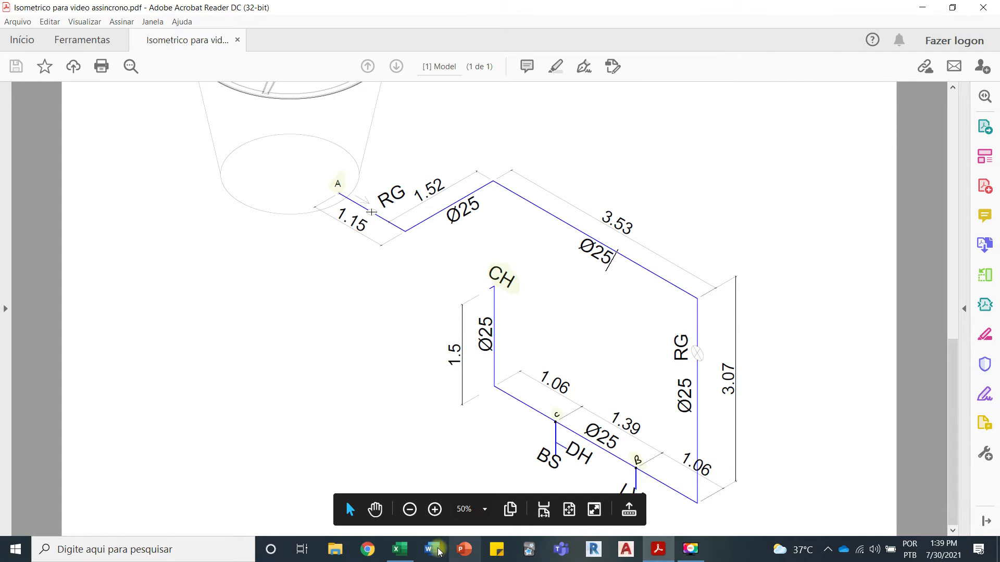
pyautogui.click(399, 550)
pyautogui.write('3')
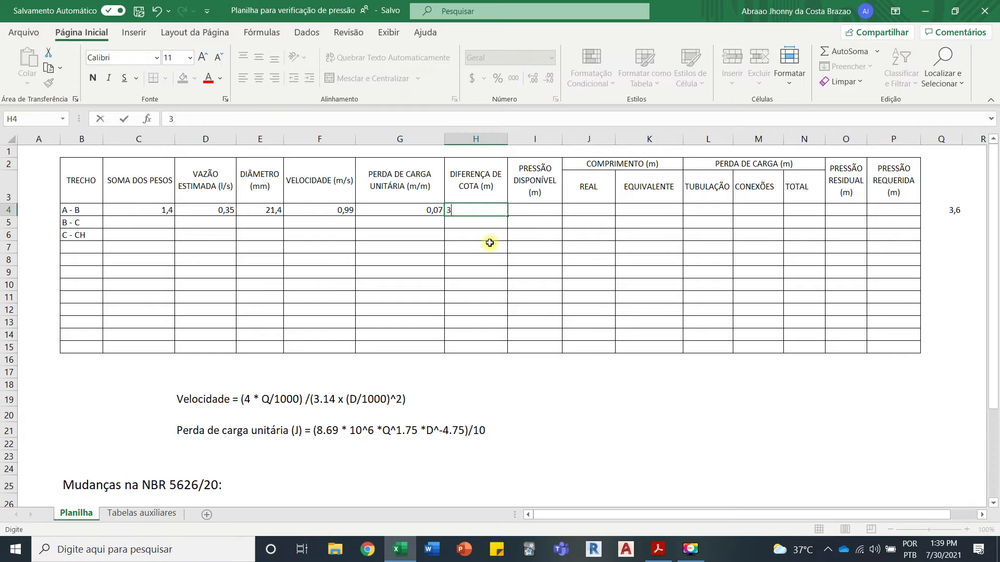
pyautogui.write(',07')
pyautogui.click(489, 242)
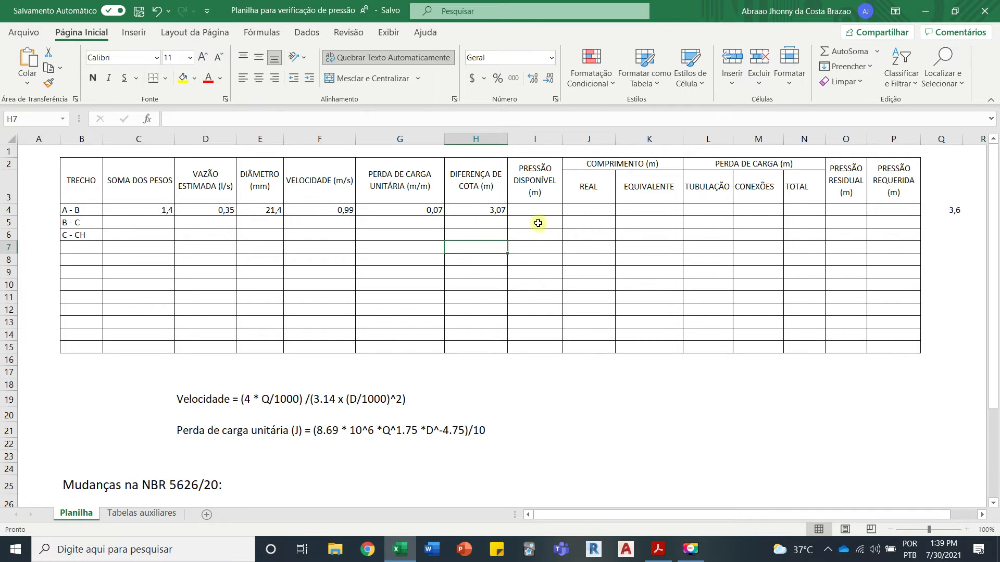
# Step: Check the reservoir outlet at point A in the isometric PDF, and enter 3,07 as segment A - B's PRESSÃO DISPONÍVEL in Excel cell I4
pyautogui.click(535, 209)
pyautogui.click(401, 551)
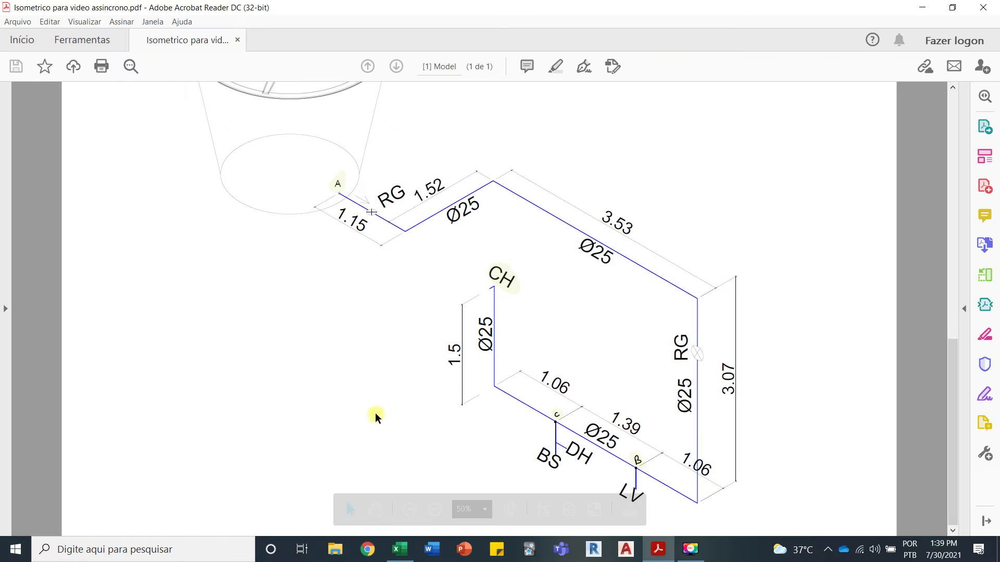
pyautogui.scroll(2, 284, 223)
pyautogui.scroll(1, 290, 227)
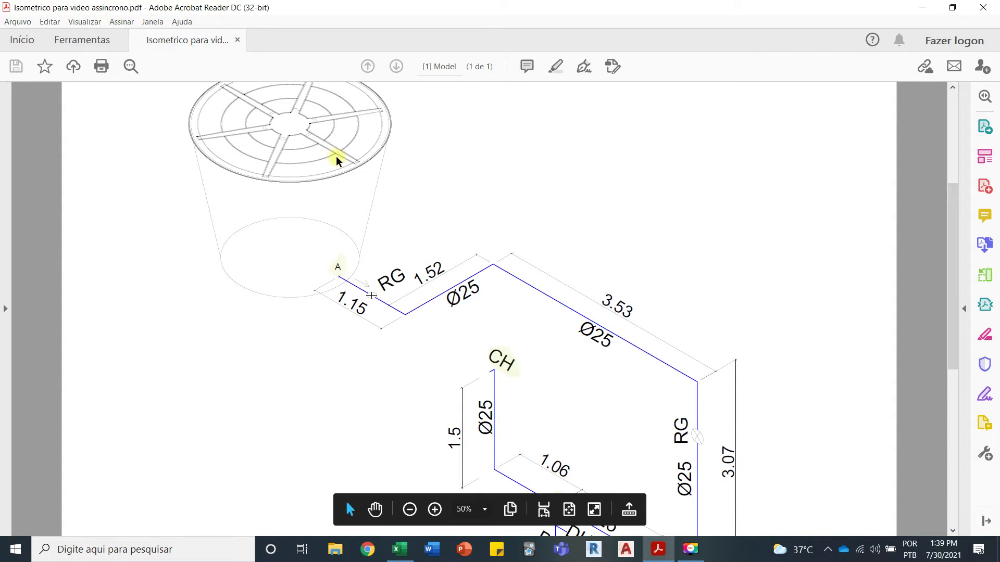
pyautogui.click(400, 549)
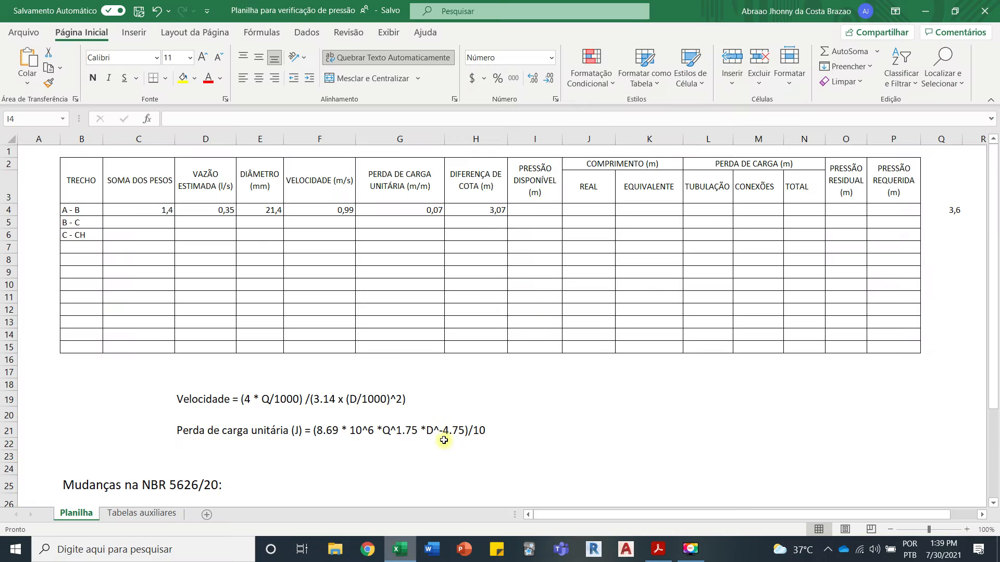
pyautogui.click(399, 549)
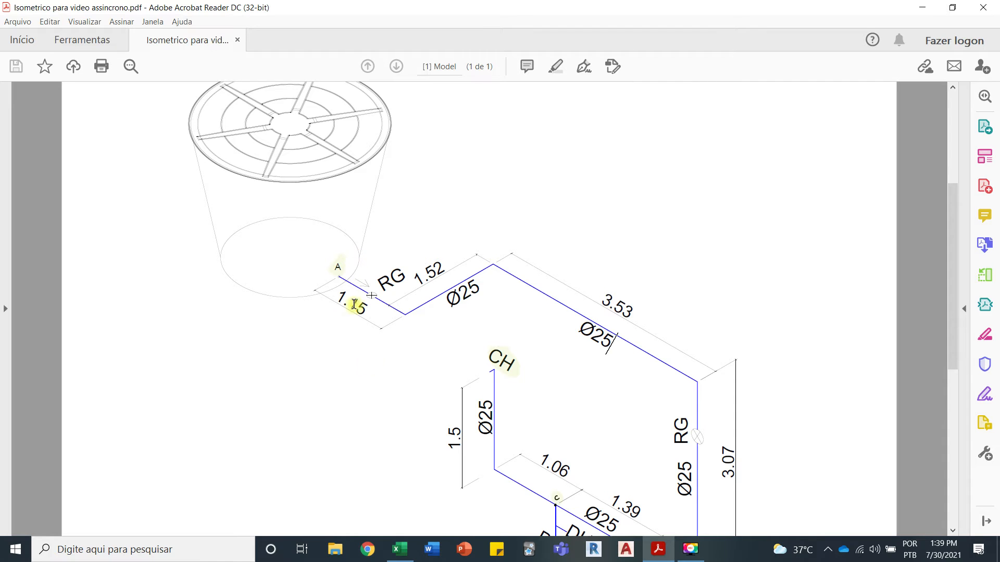
pyautogui.click(404, 557)
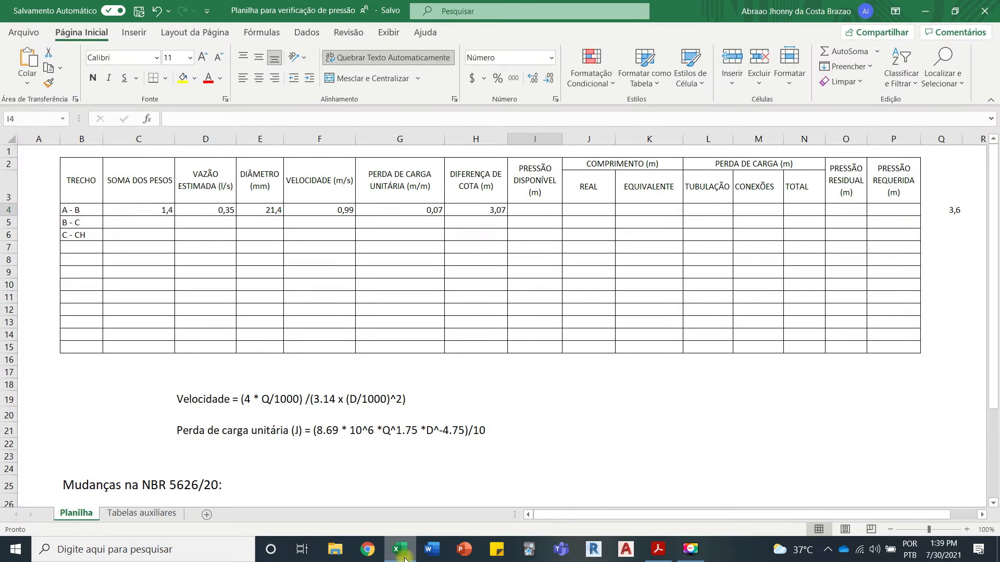
pyautogui.click(538, 211)
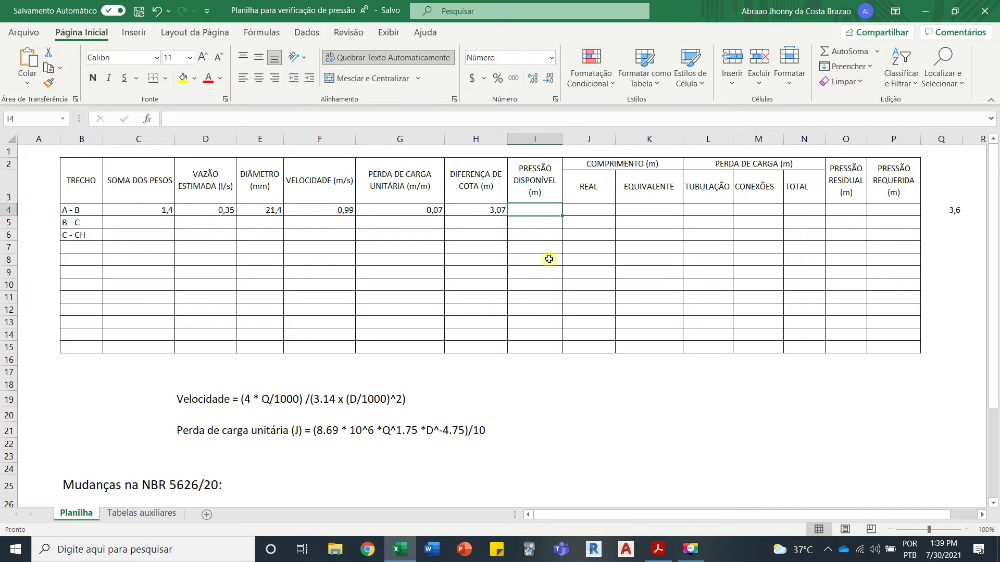
pyautogui.write('3,07')
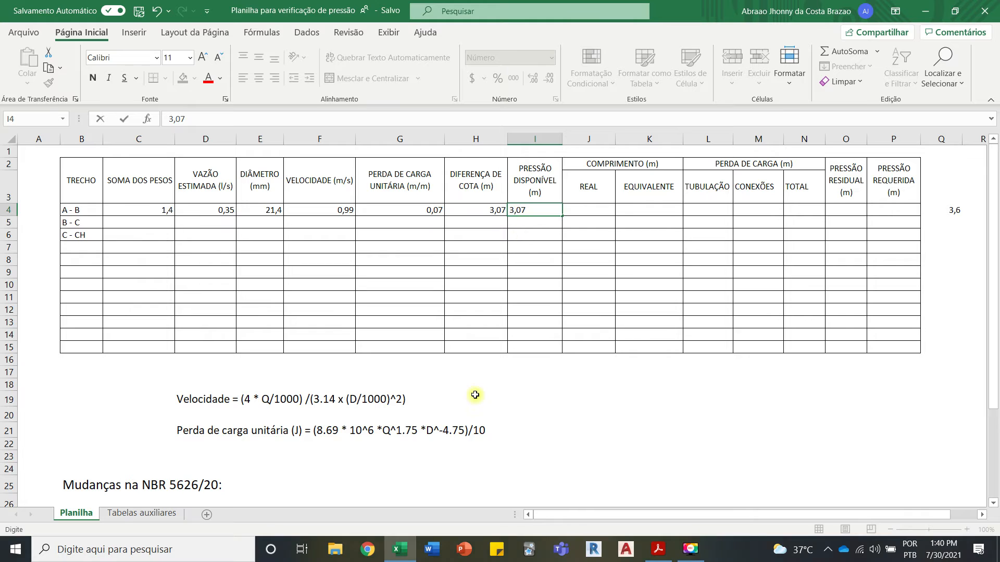
pyautogui.click(517, 238)
# Step: Compare the reservoir and point A in the Acrobat Reader isometric with Excel's PRESSÃO DISPONÍVEL entry for segment A - B in I4
pyautogui.click(402, 550)
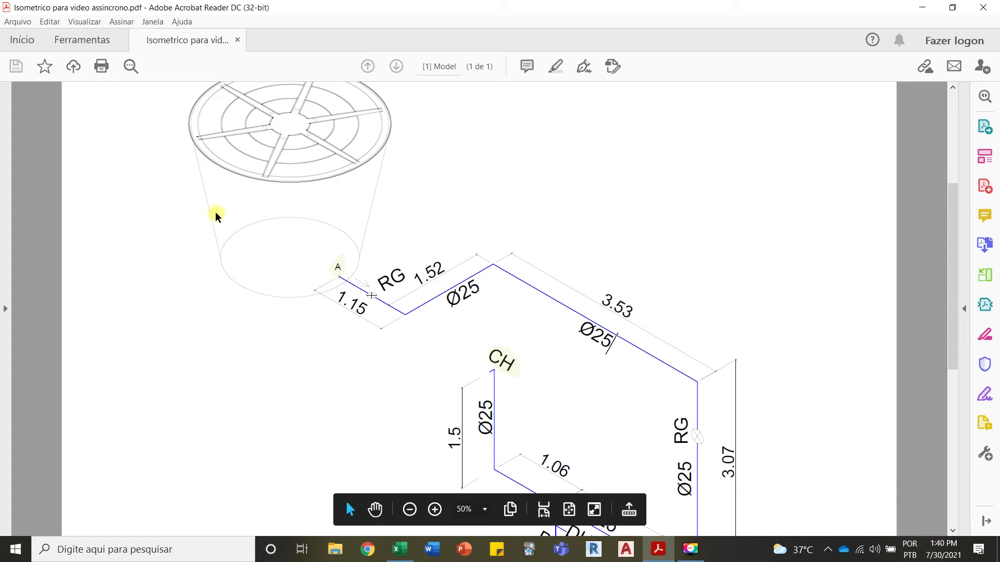
pyautogui.click(399, 549)
pyautogui.click(544, 211)
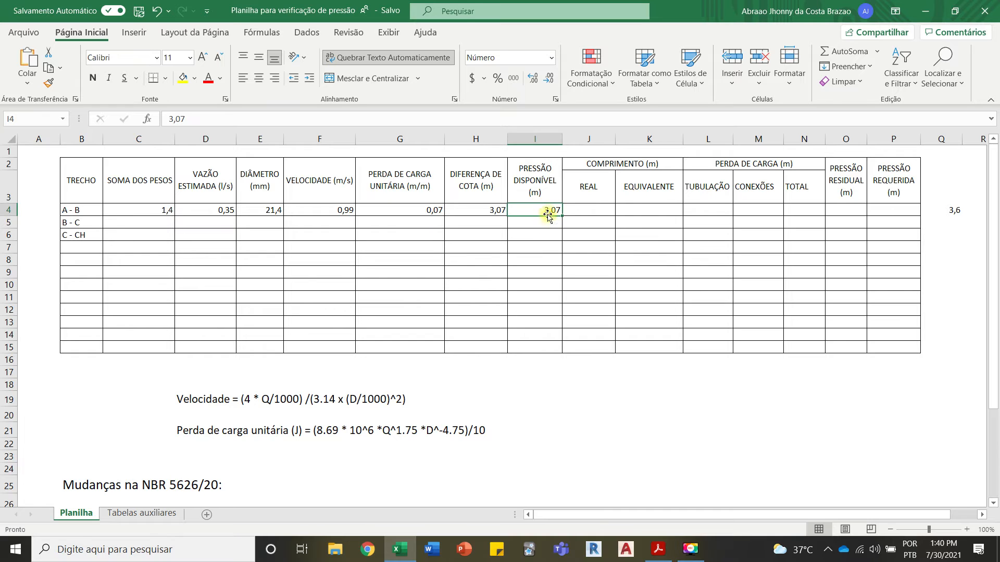
pyautogui.click(399, 550)
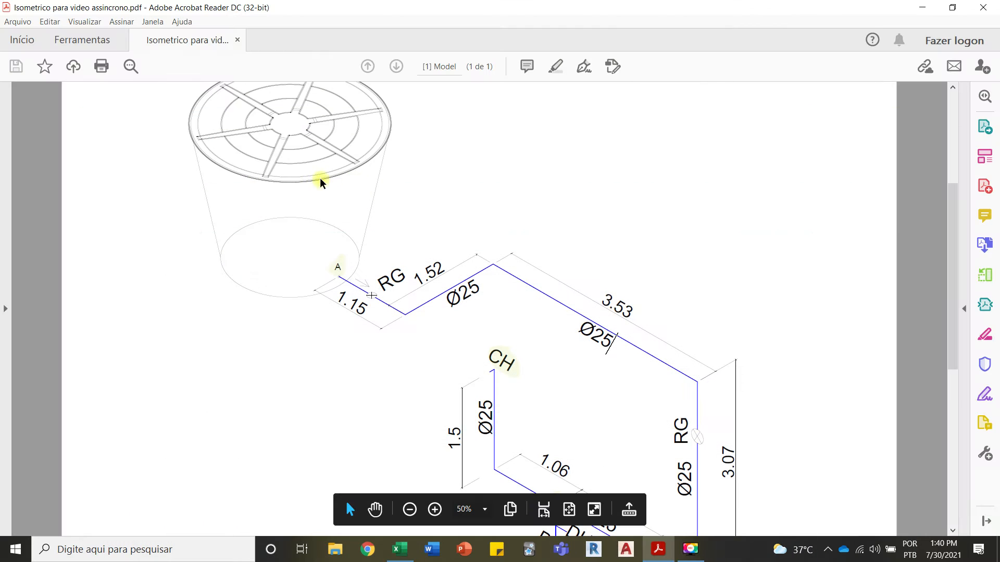
pyautogui.click(399, 549)
pyautogui.click(555, 210)
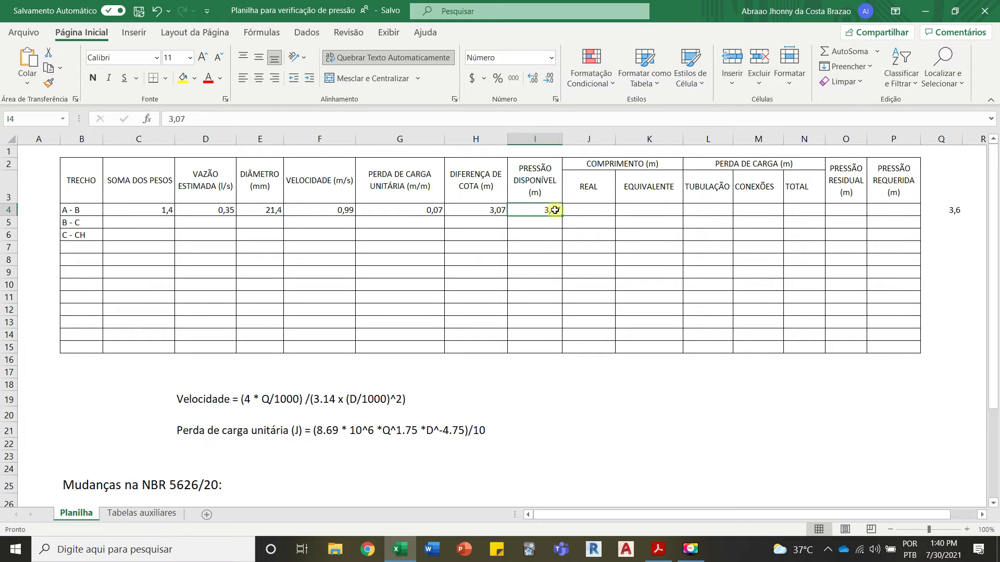
# Step: Consult the pipe lengths from A to B in the isometric PDF and enter 10,33 as the REAL length in Excel cell J4
pyautogui.click(588, 209)
pyautogui.click(408, 552)
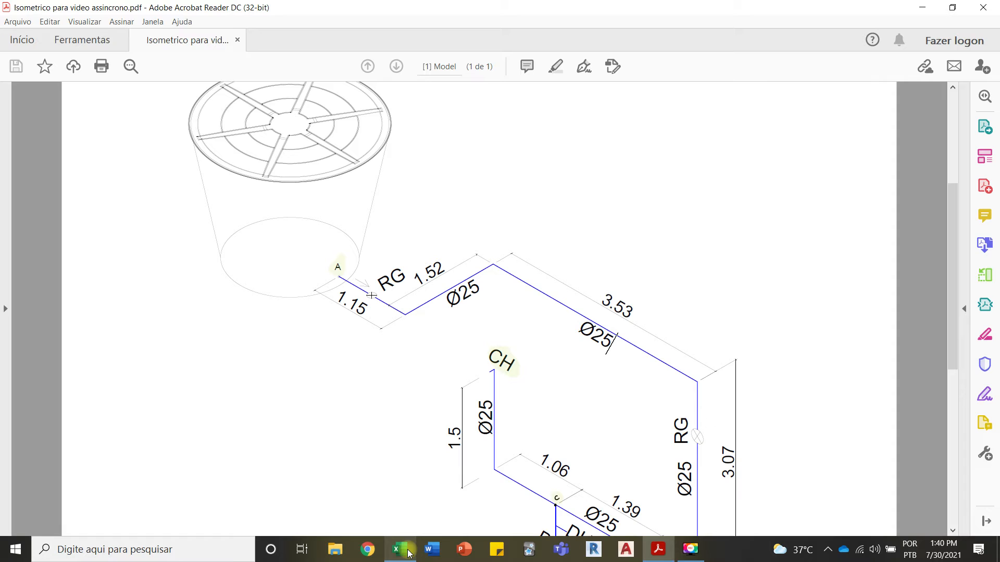
pyautogui.scroll(-1, 396, 375)
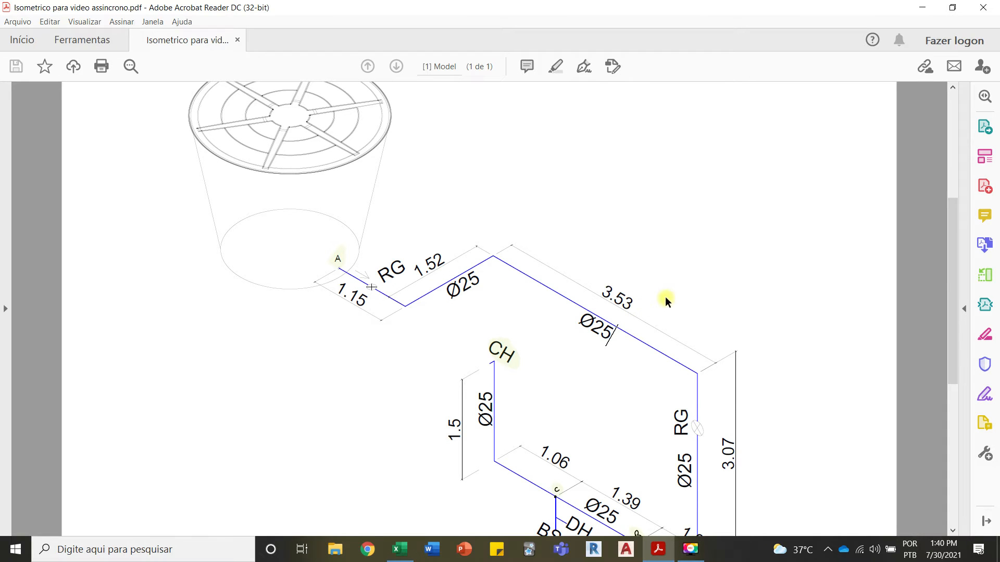
pyautogui.scroll(-3, 666, 297)
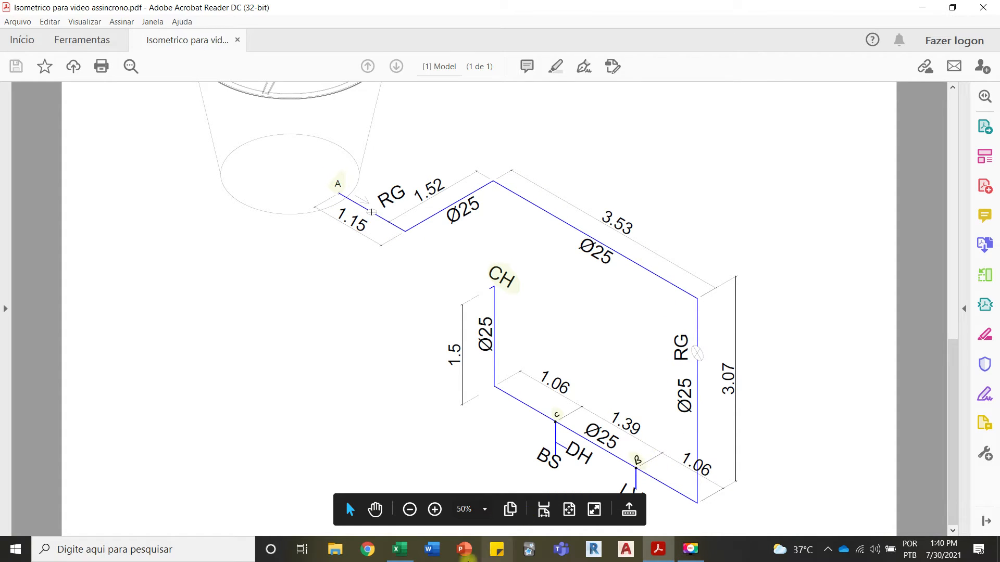
pyautogui.click(400, 549)
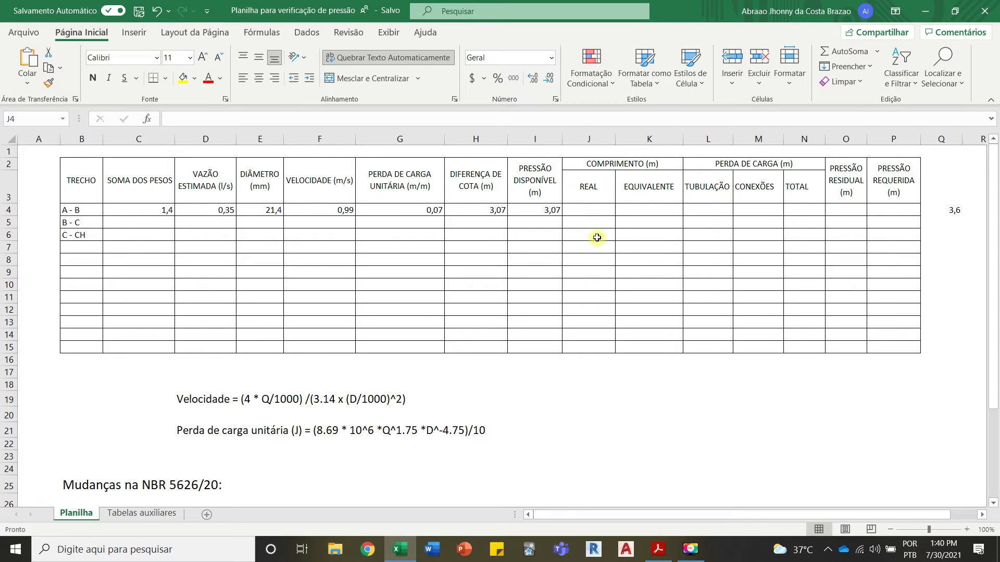
pyautogui.click(586, 212)
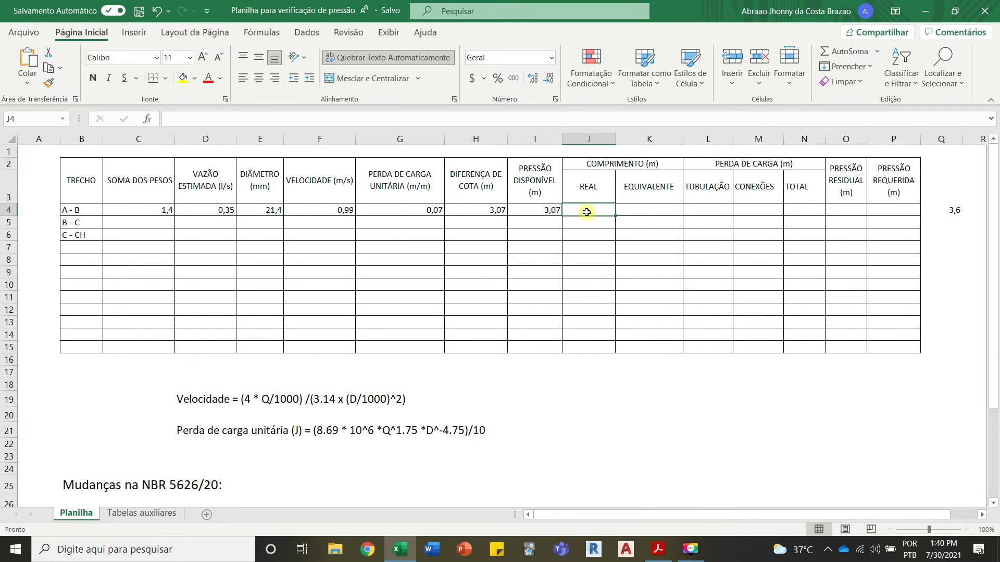
pyautogui.write('10,33')
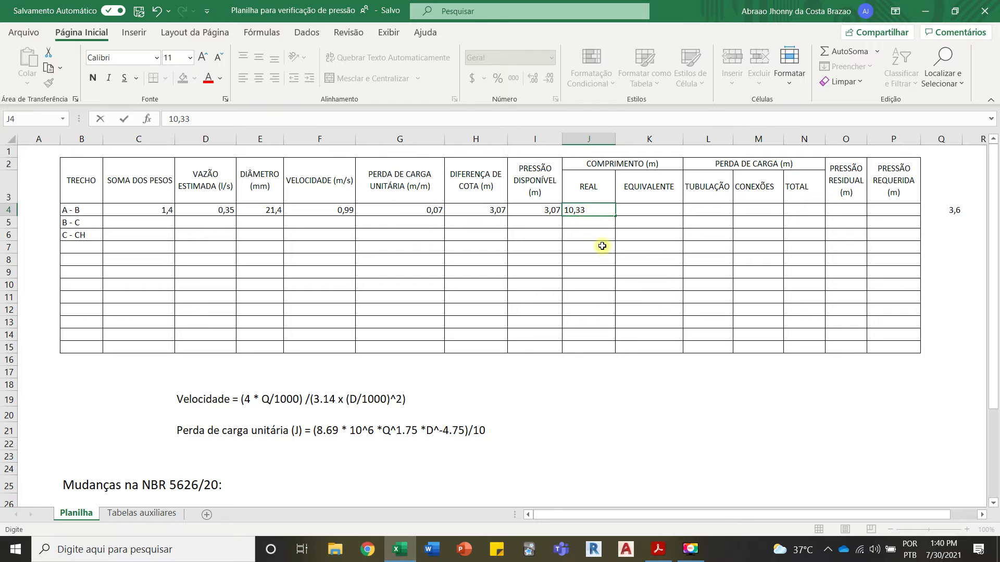
pyautogui.click(636, 212)
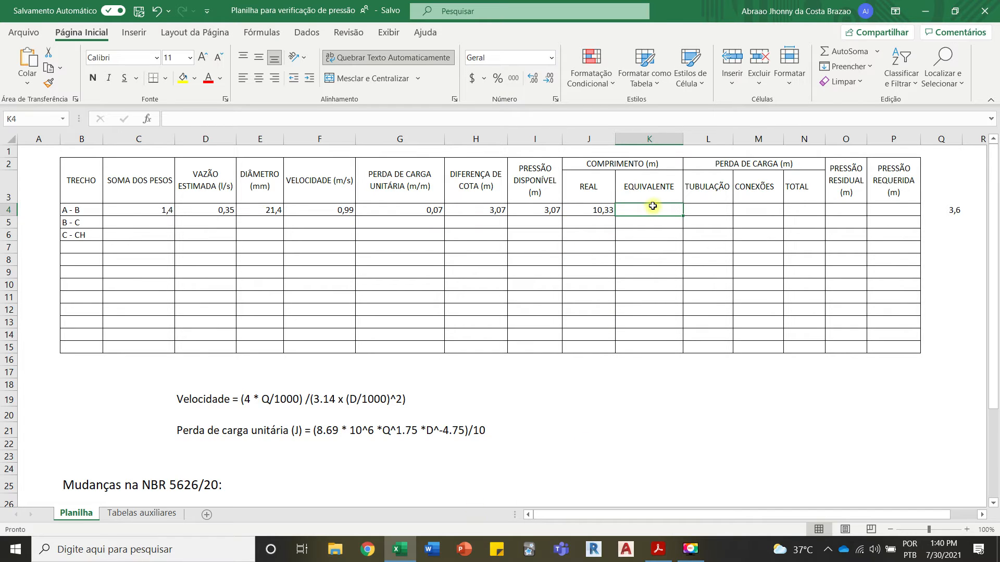
# Step: In Excel's Tabelas auxiliares sheet, examine the equivalent-length table of fittings by nominal diameter
pyautogui.moveTo(408, 553)
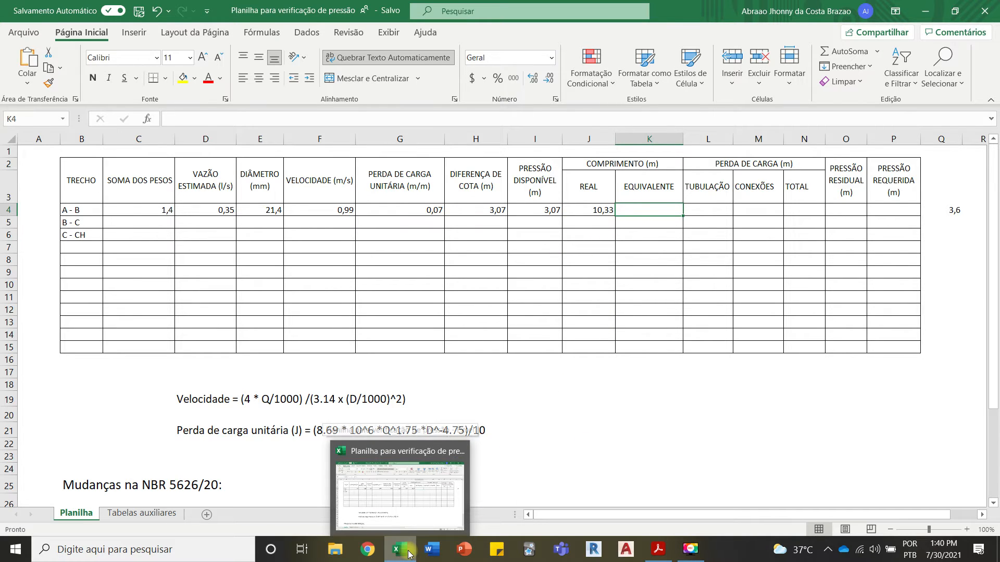
pyautogui.click(409, 554)
pyautogui.click(396, 550)
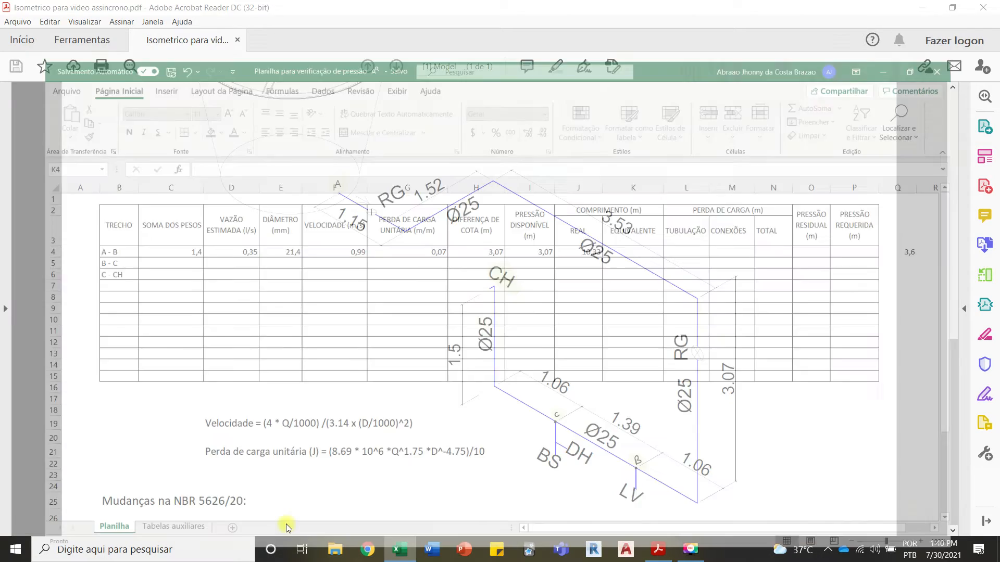
pyautogui.click(164, 513)
pyautogui.scroll(-5, 290, 363)
pyautogui.scroll(15, 297, 370)
pyautogui.scroll(10, 306, 376)
pyautogui.scroll(-3, 306, 376)
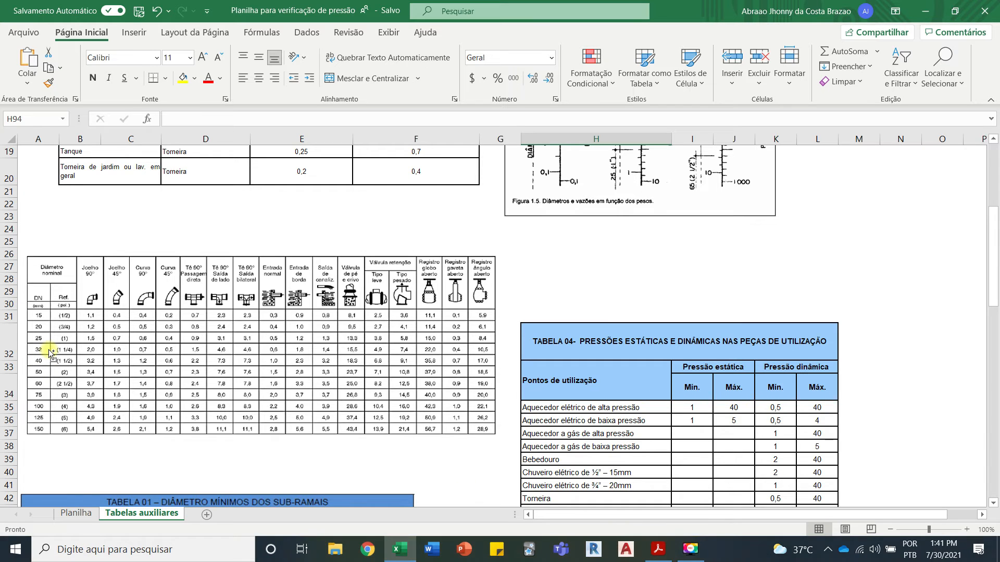
pyautogui.scroll(2, 50, 354)
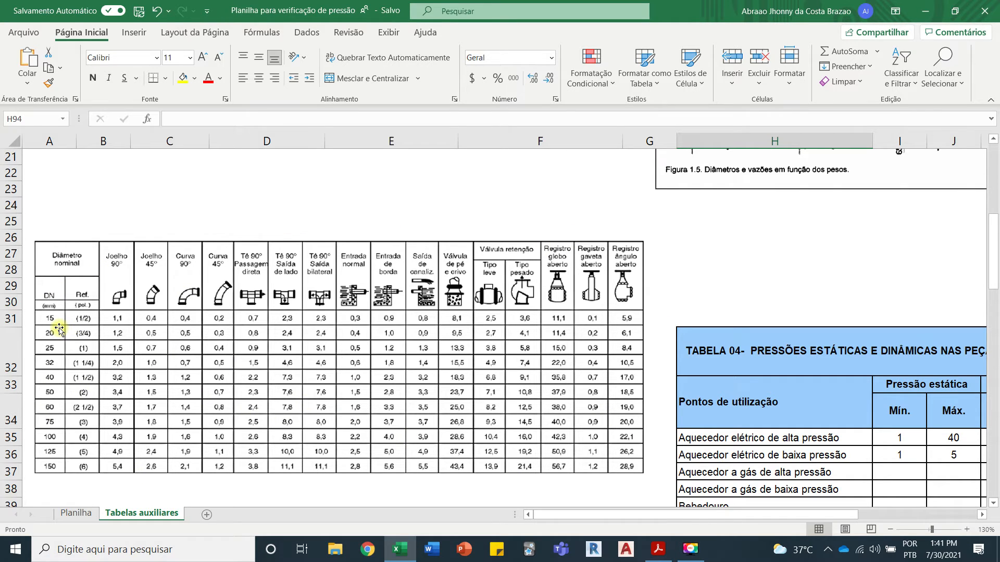
pyautogui.scroll(-6, 200, 324)
pyautogui.scroll(5, 201, 323)
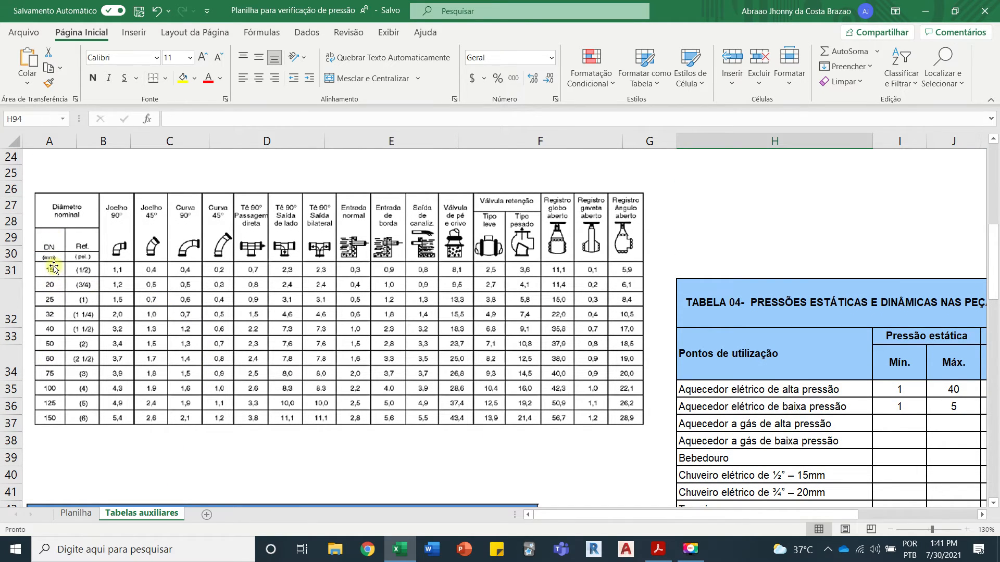
# Step: Check the pipe diameter in the isometric PDF, then consult Excel's PVC Soldável diameter conversion table in Tabelas auxiliares
pyautogui.click(657, 549)
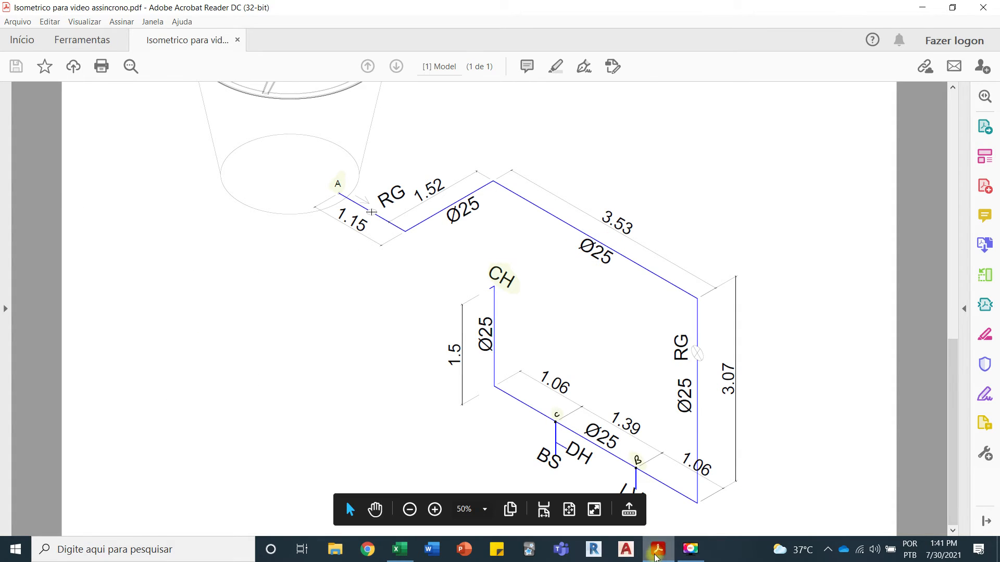
pyautogui.click(657, 550)
pyautogui.scroll(-15, 190, 299)
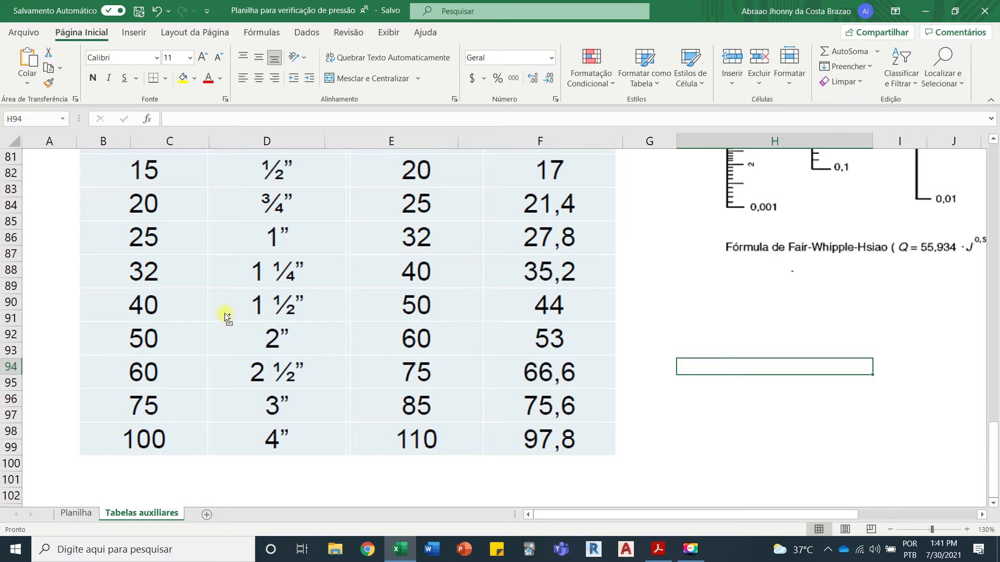
pyautogui.keyDown('ctrl'); pyautogui.scroll(-3, 225, 316); pyautogui.keyUp('ctrl')
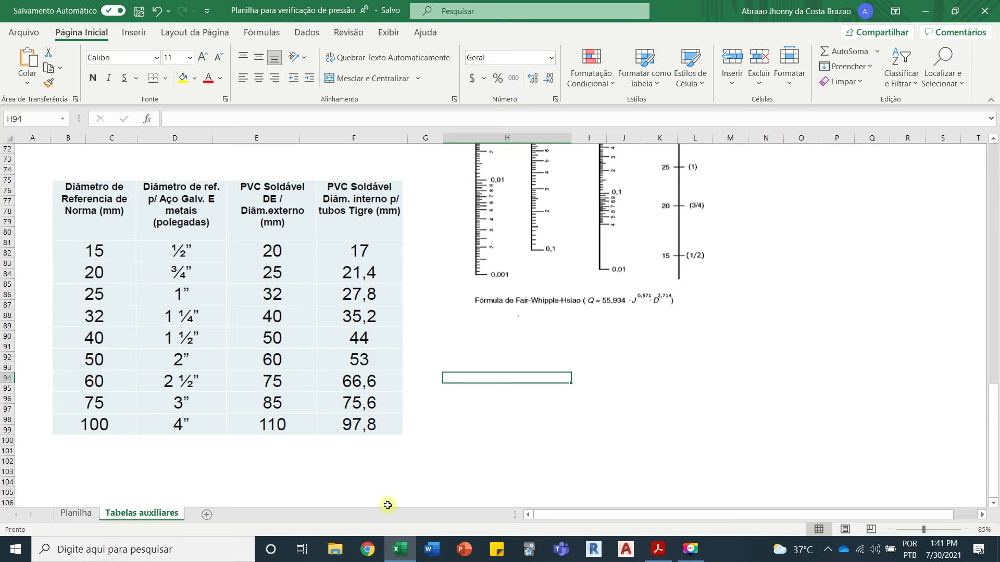
# Step: Return to the equivalent-length table in Tabelas auxiliares and examine the fitting values in the DN 20 row
pyautogui.click(397, 548)
pyautogui.click(388, 547)
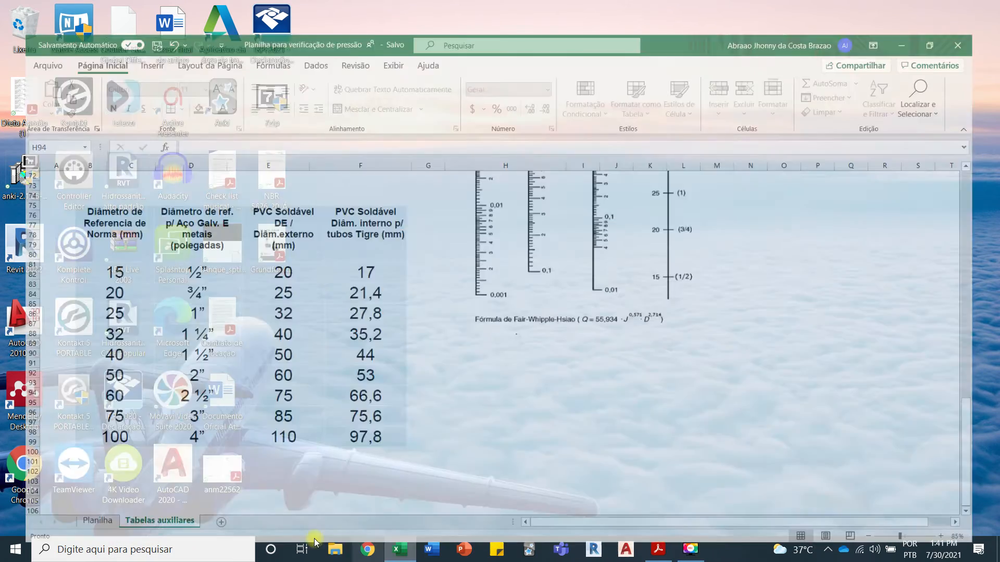
pyautogui.click(76, 513)
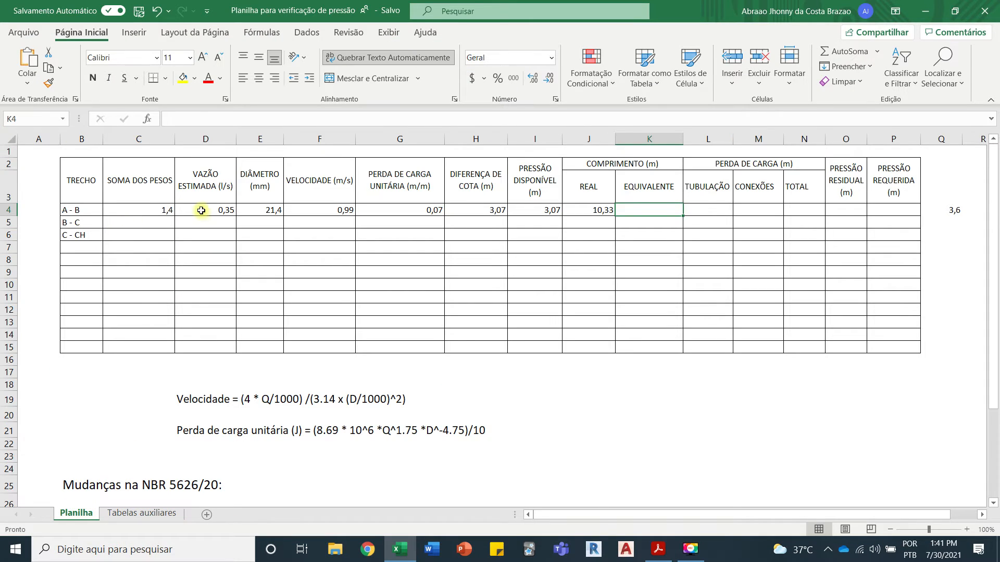
pyautogui.click(141, 512)
pyautogui.scroll(10, 226, 354)
pyautogui.scroll(4, 226, 354)
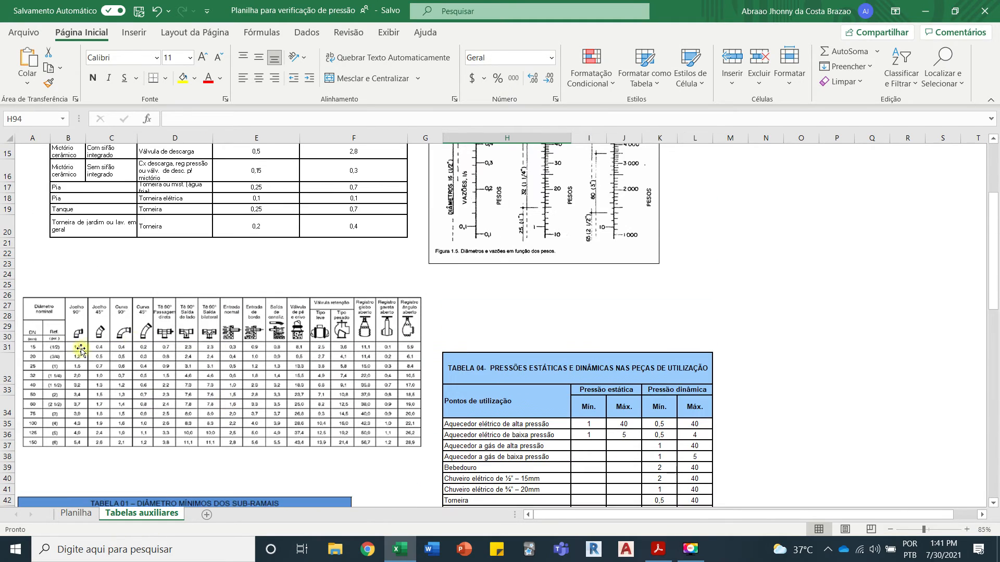
pyautogui.keyDown('ctrl'); pyautogui.scroll(4, 27, 369); pyautogui.keyUp('ctrl')
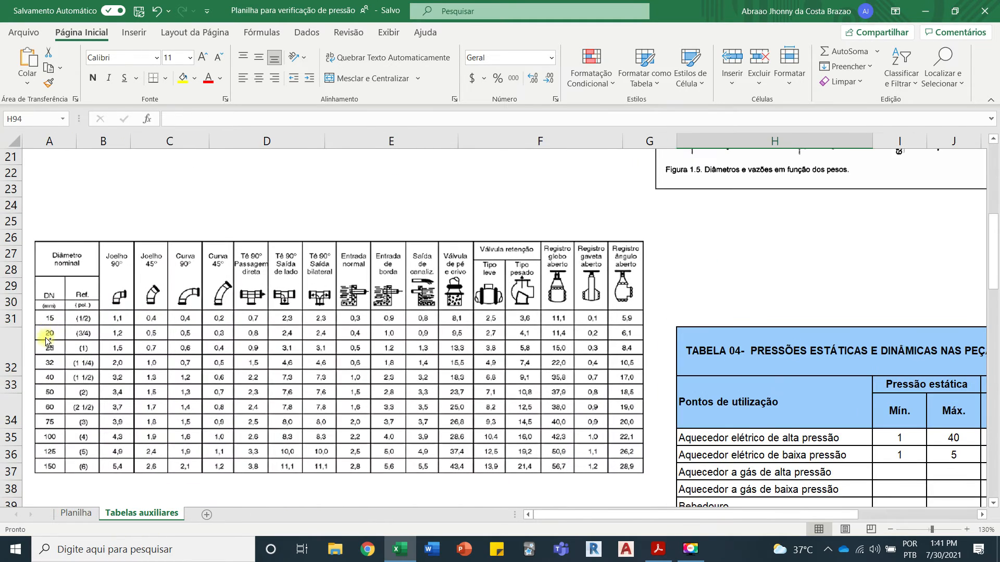
pyautogui.moveTo(592, 514); pyautogui.dragTo(561, 514)
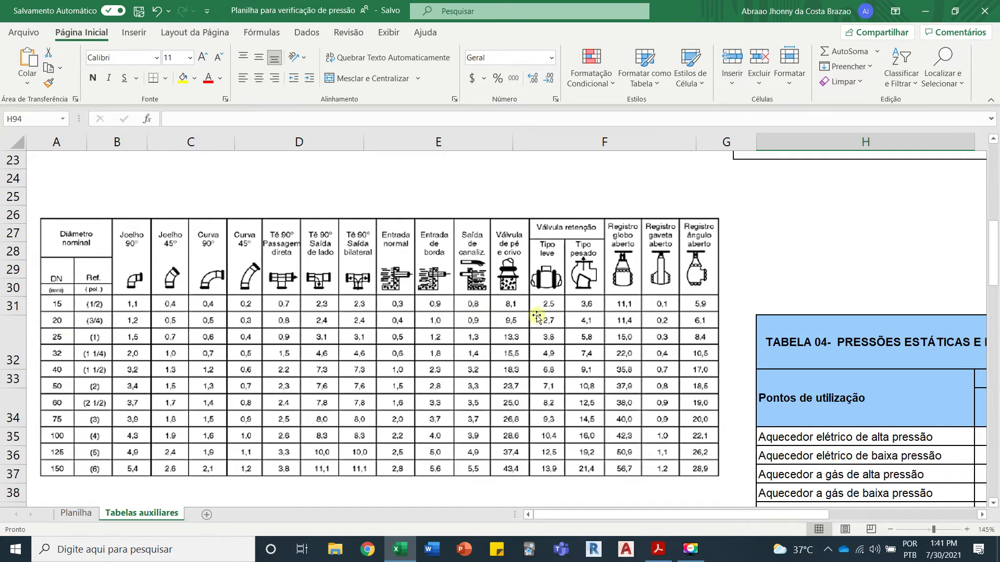
# Step: Compare the reservoir outlet and RG valve near point A in the Acrobat Reader isometric with Excel's DN 20 equivalent lengths
pyautogui.click(411, 554)
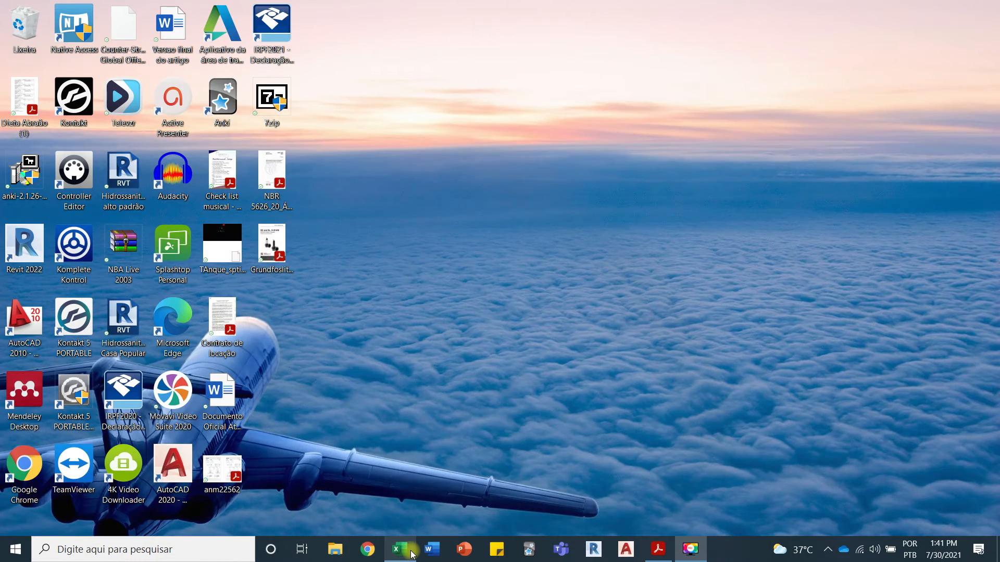
pyautogui.click(411, 554)
pyautogui.click(657, 549)
pyautogui.scroll(-1, 336, 291)
pyautogui.scroll(3, 341, 263)
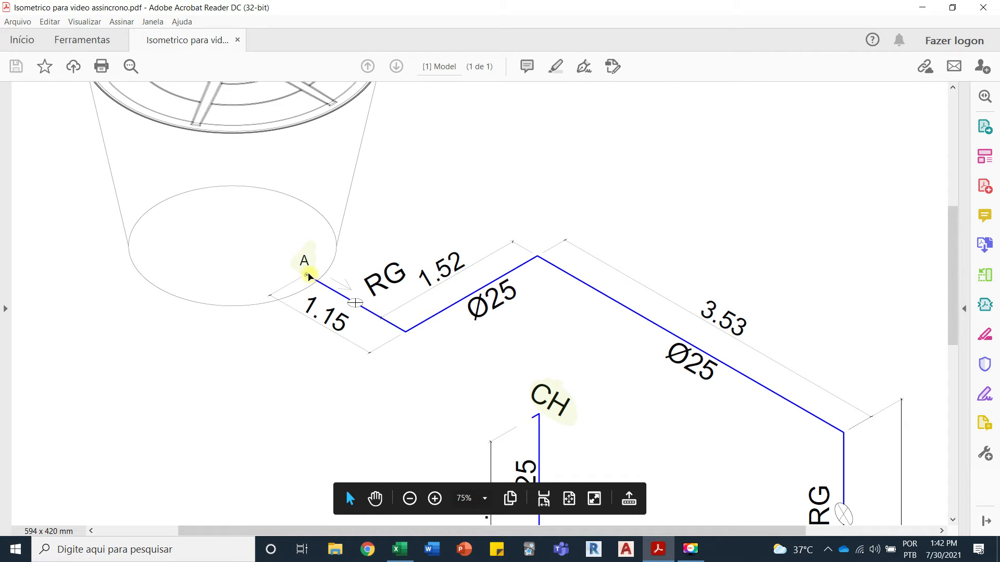
pyautogui.click(399, 548)
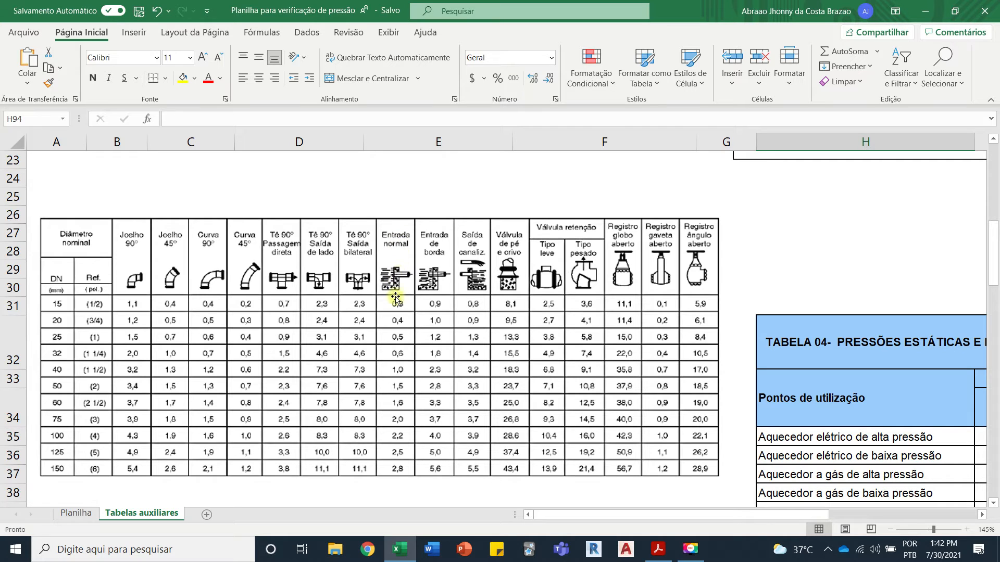
pyautogui.click(400, 549)
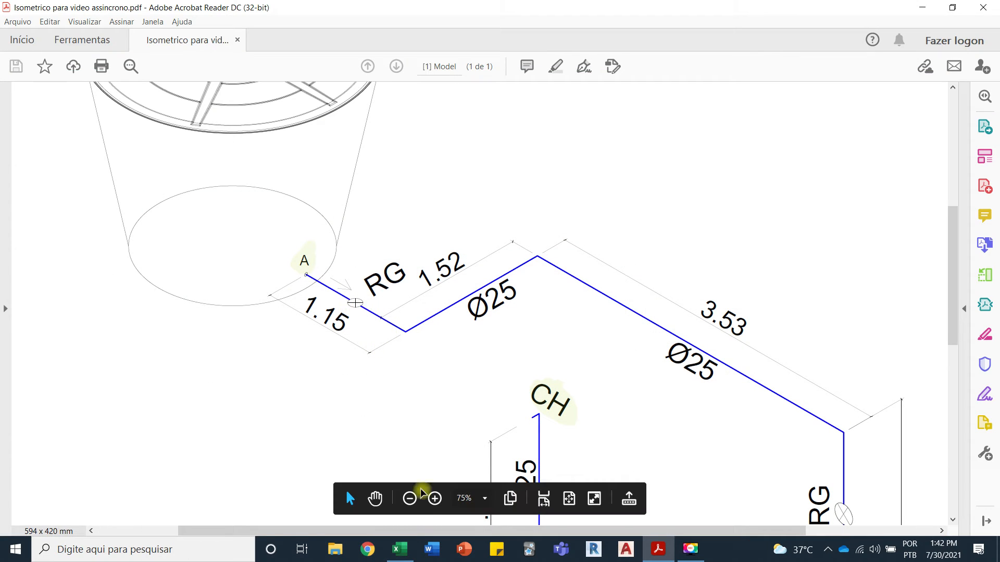
pyautogui.click(399, 549)
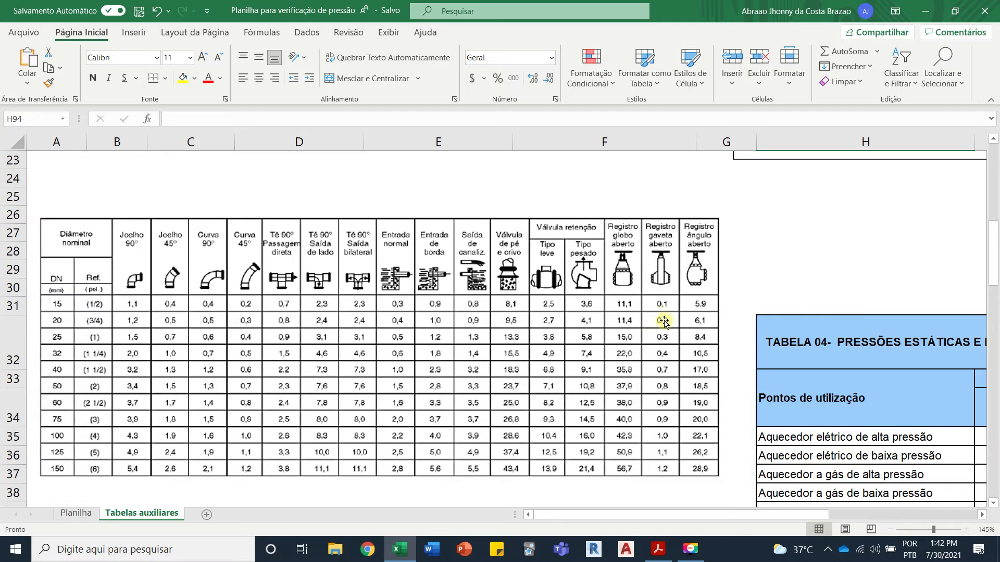
# Step: Trace the bends, RG valve and tee up to point B in the isometric PDF, and look up Tê 90° Passagem direta in Excel's table
pyautogui.click(400, 549)
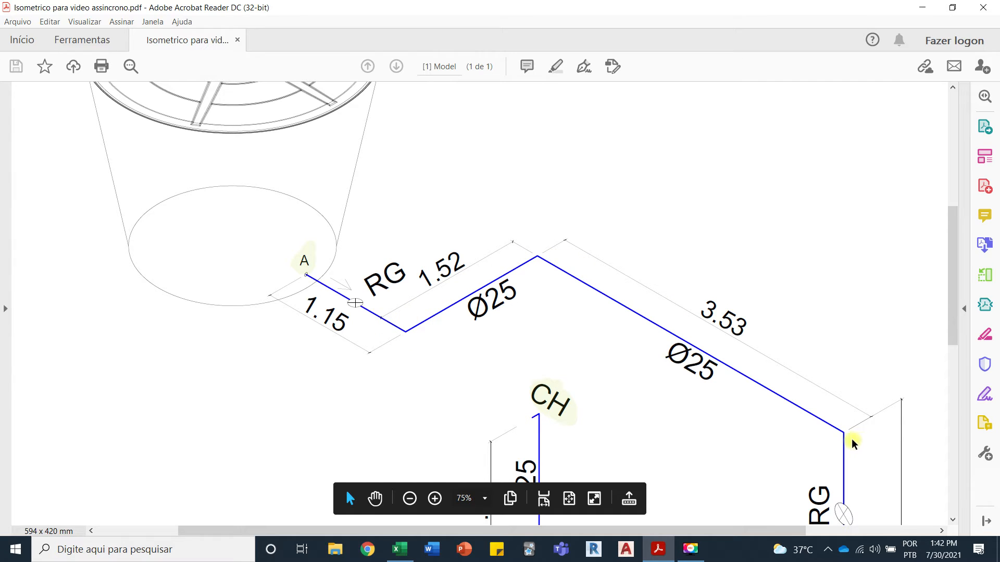
pyautogui.scroll(-3, 548, 267)
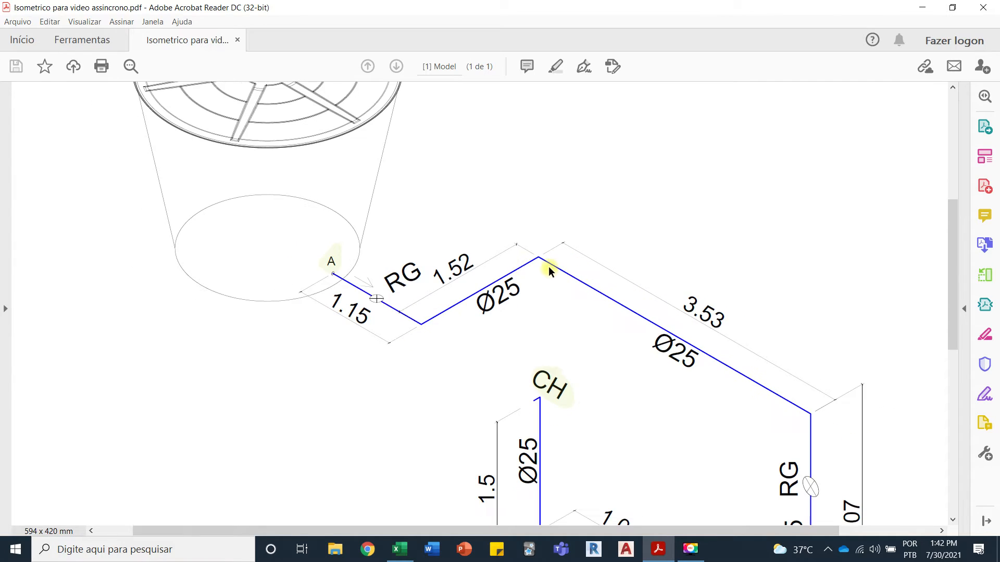
pyautogui.scroll(-2, 698, 416)
pyautogui.scroll(-1, 700, 419)
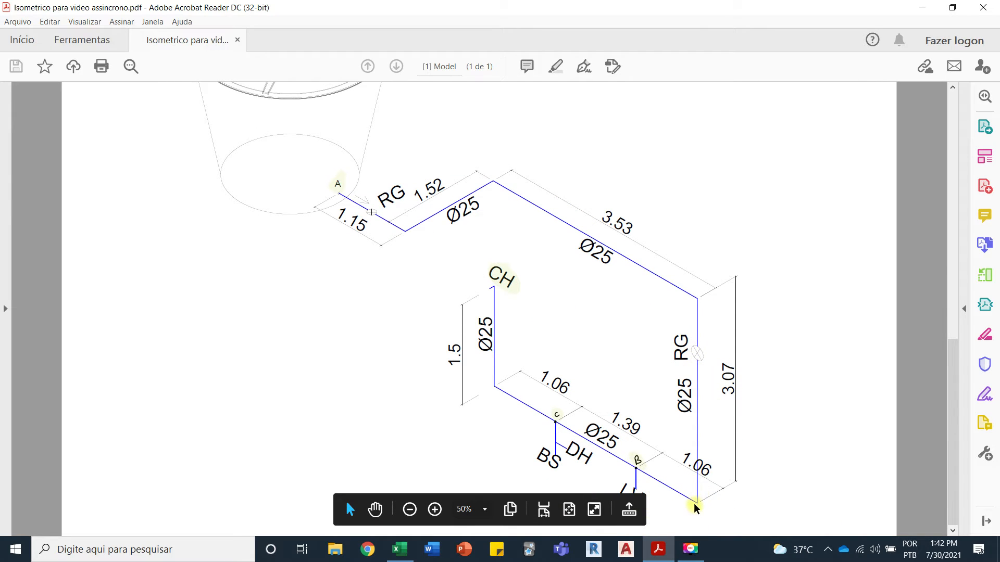
pyautogui.scroll(6, 651, 465)
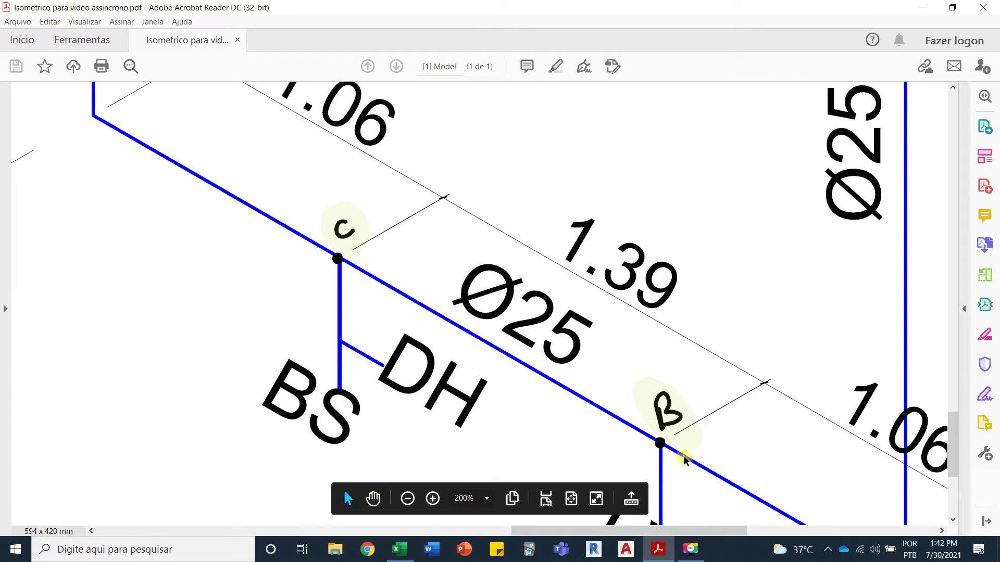
pyautogui.keyDown('ctrl'); pyautogui.scroll(-3, 657, 441); pyautogui.keyUp('ctrl')
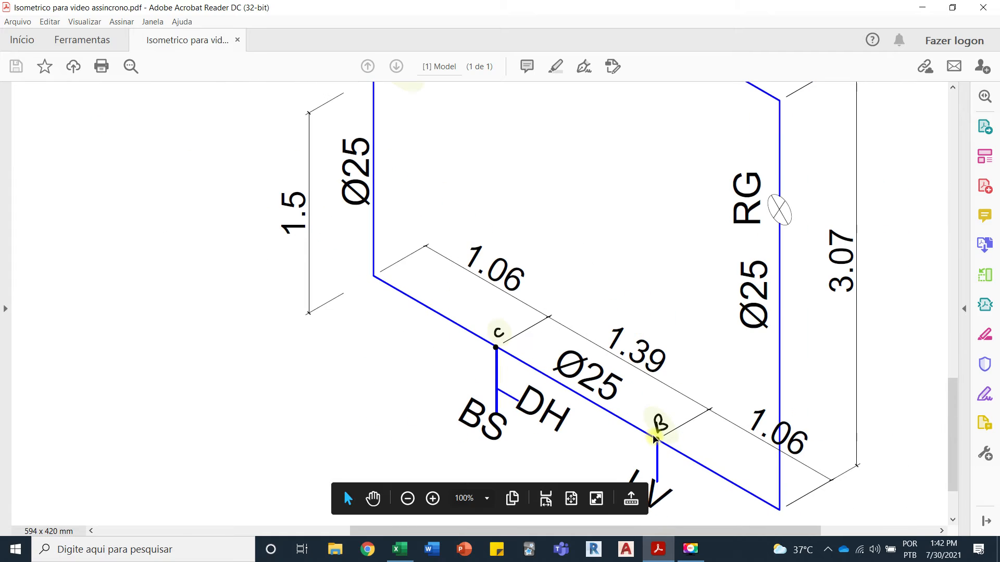
pyautogui.scroll(1, 427, 149)
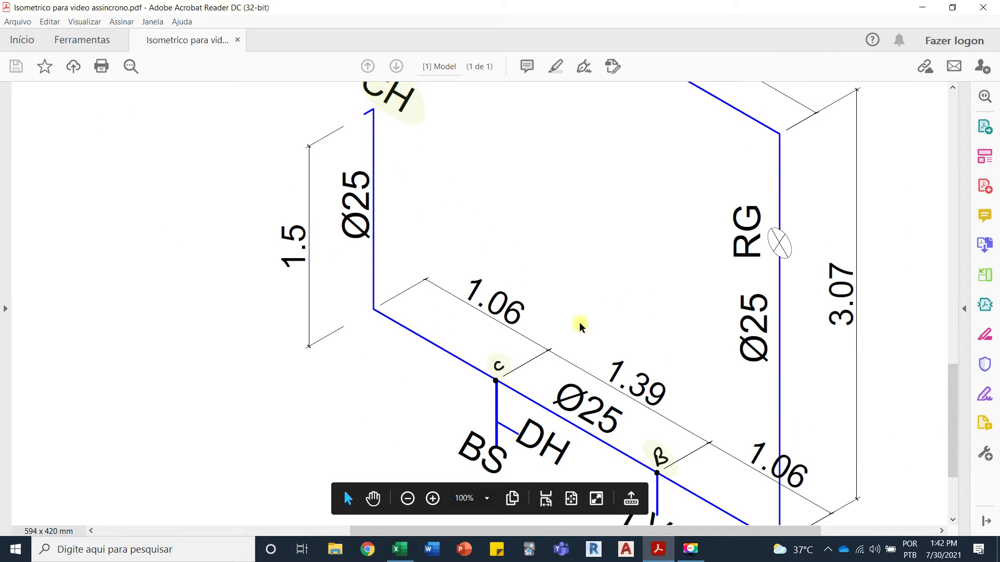
pyautogui.scroll(-1, 580, 324)
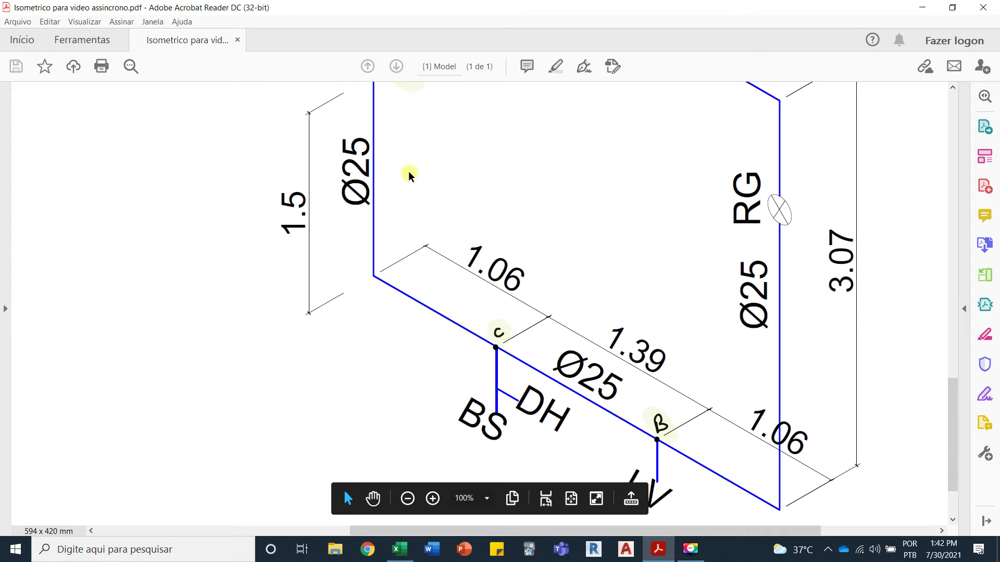
pyautogui.click(400, 549)
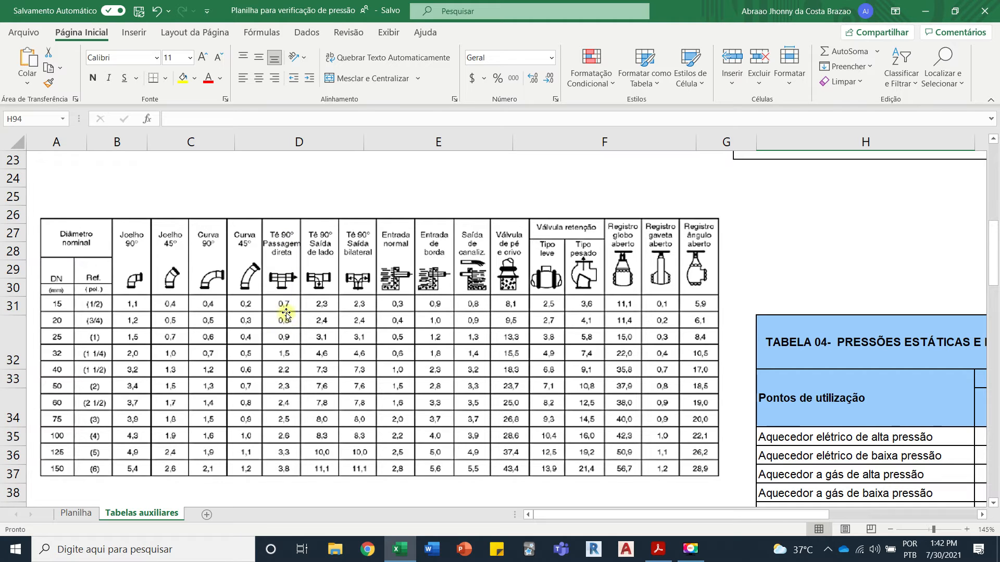
pyautogui.click(410, 551)
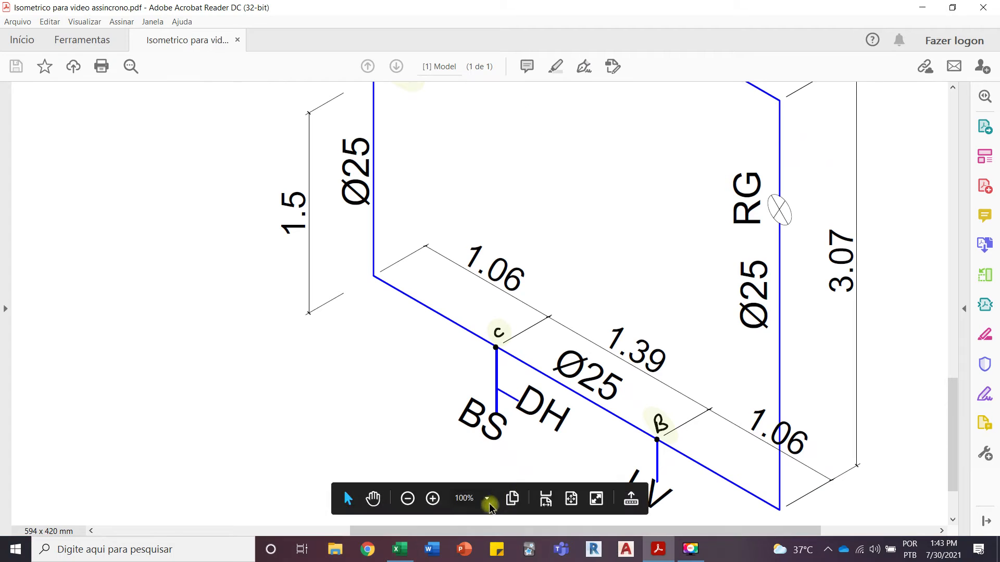
# Step: Return to Excel's Planilha sheet and review the equivalent-length sum formula in cell Q4
pyautogui.click(405, 555)
pyautogui.click(76, 513)
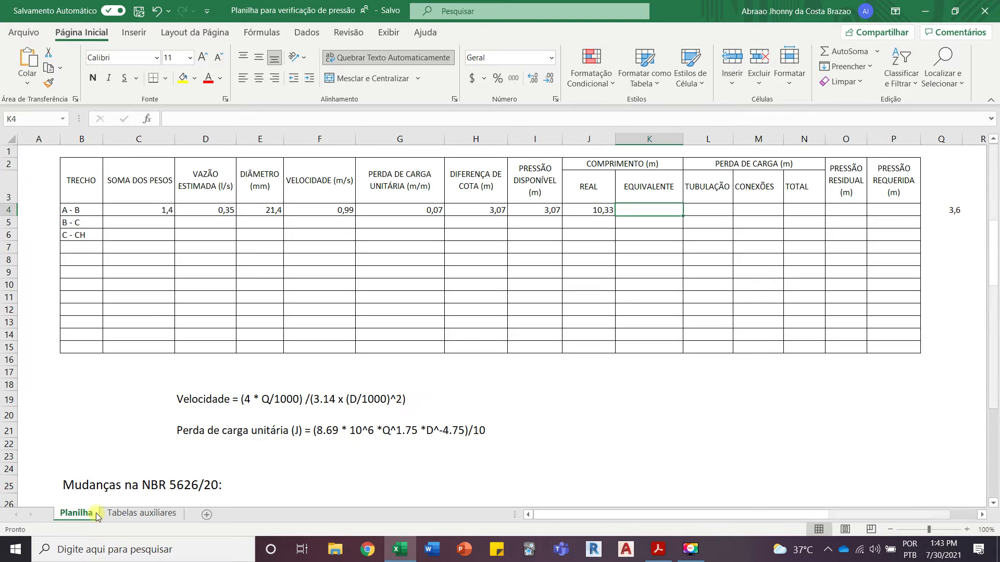
pyautogui.click(804, 198)
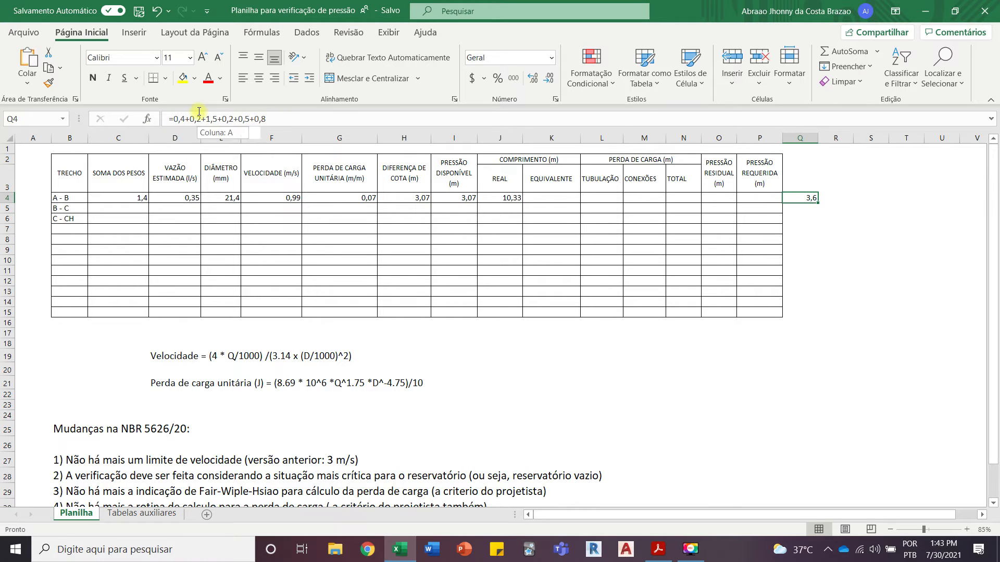
pyautogui.moveTo(278, 120); pyautogui.dragTo(167, 116)
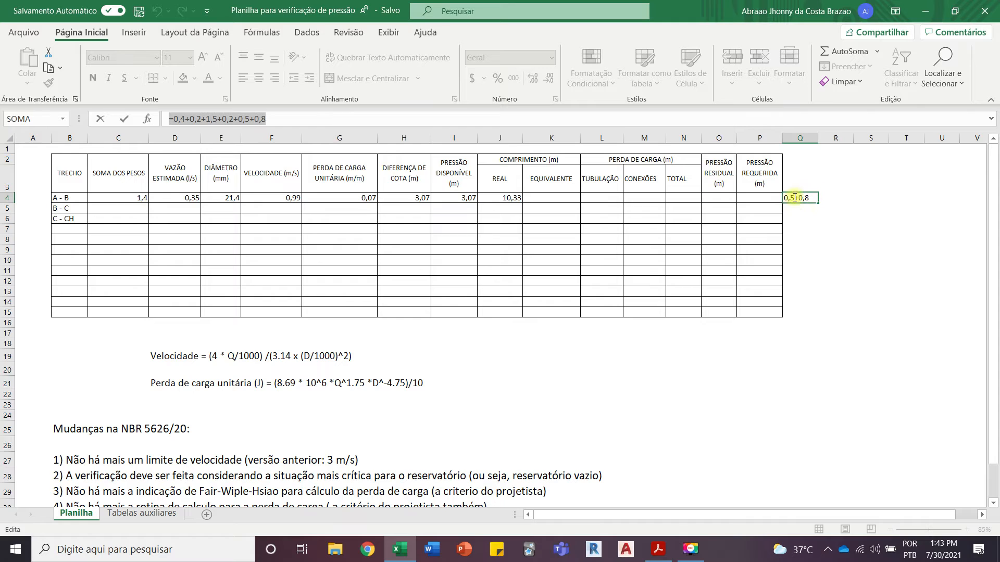
pyautogui.press('Escape')
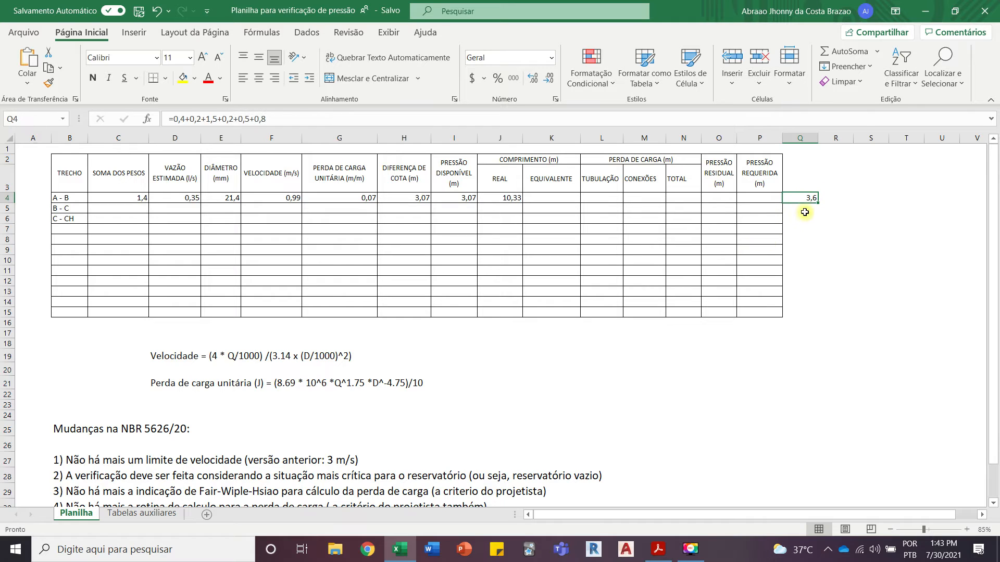
# Step: Enter 3,06 as segment A - B's EQUIVALENTE length in cell K4
pyautogui.click(553, 197)
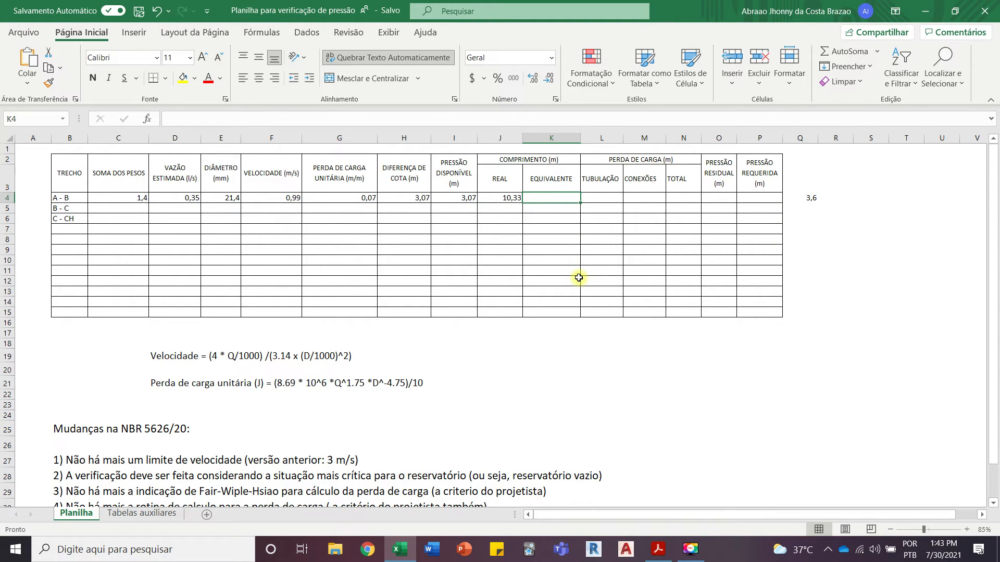
pyautogui.write('3,06')
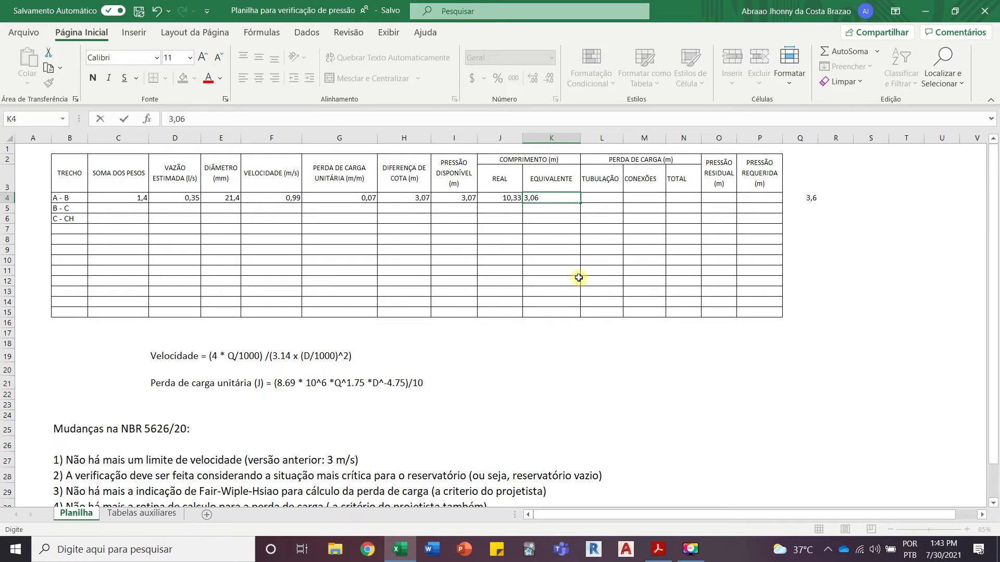
pyautogui.click(579, 278)
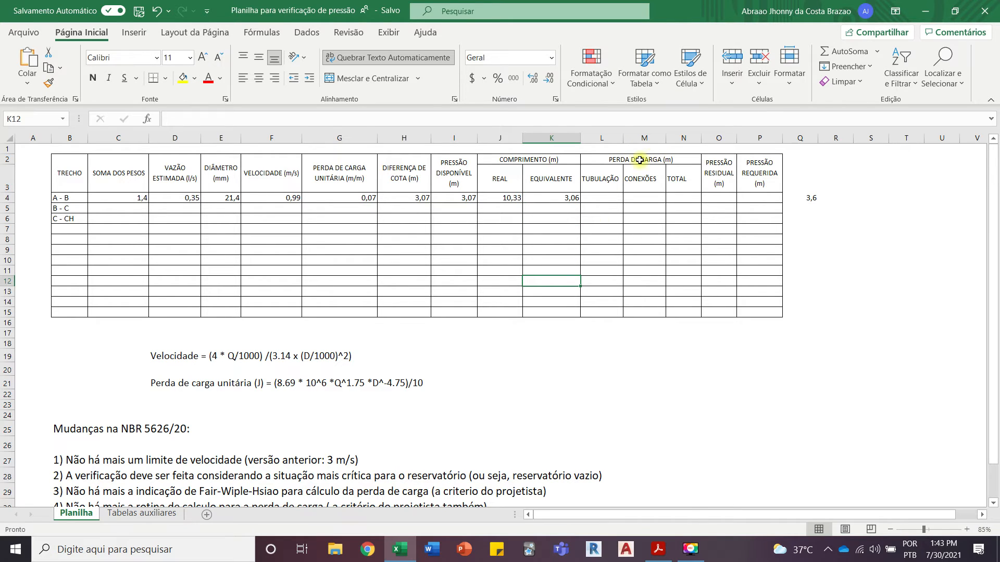
# Step: Calculate segment A - B's TUBULAÇÃO head loss in cell L4 with the formula =G4*J4
pyautogui.click(615, 197)
pyautogui.write('=')
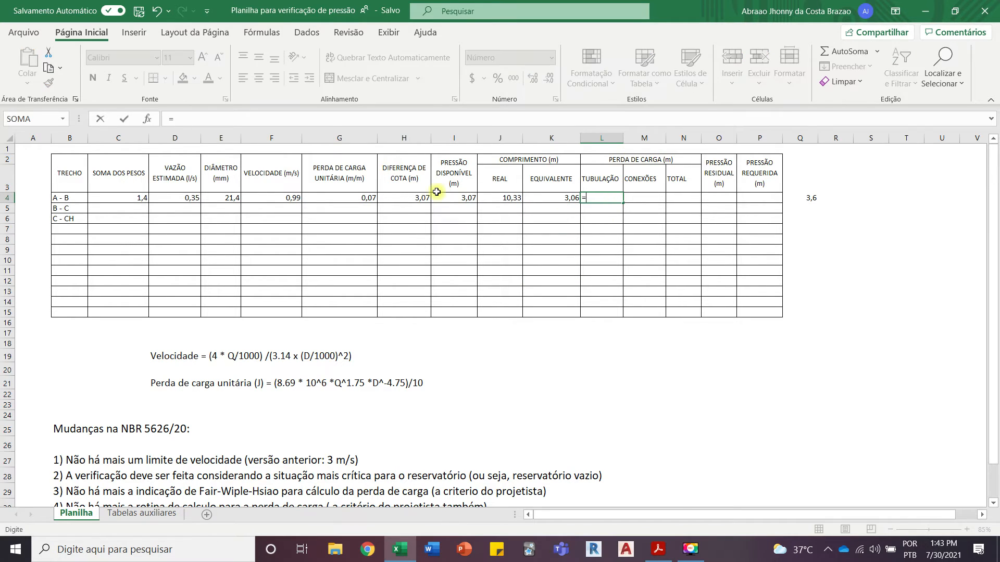
pyautogui.click(363, 197)
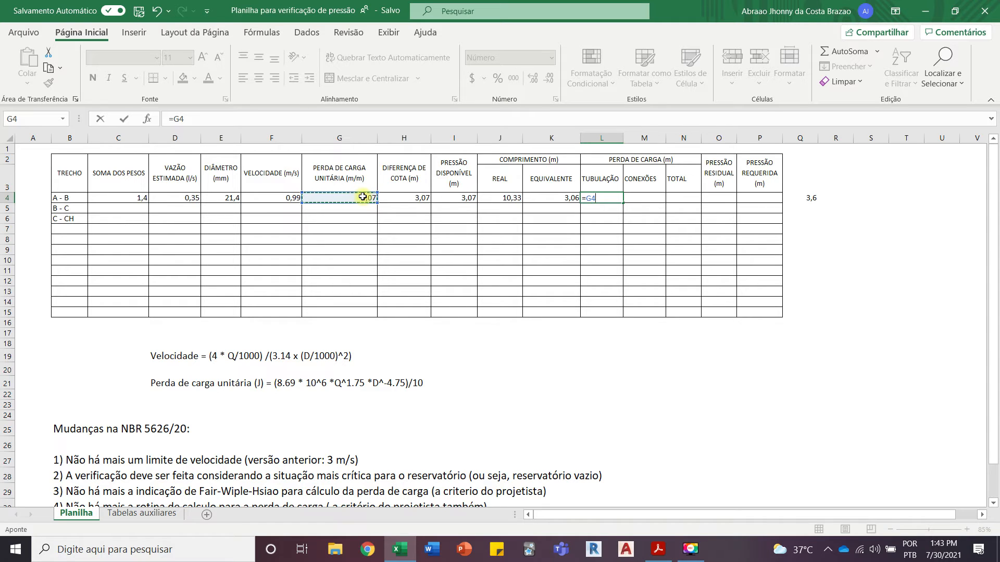
pyautogui.write('*')
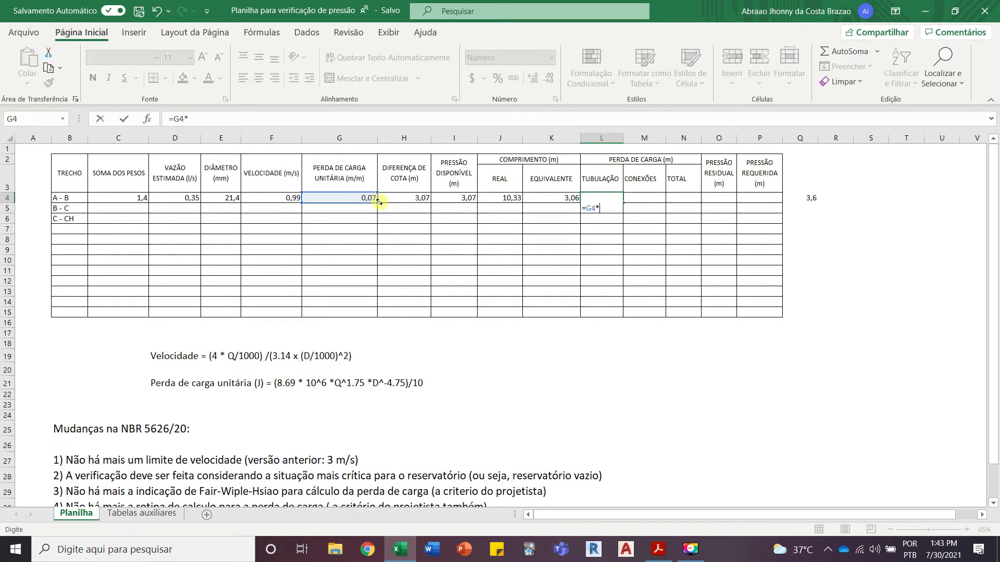
pyautogui.click(513, 196)
pyautogui.press('Return')
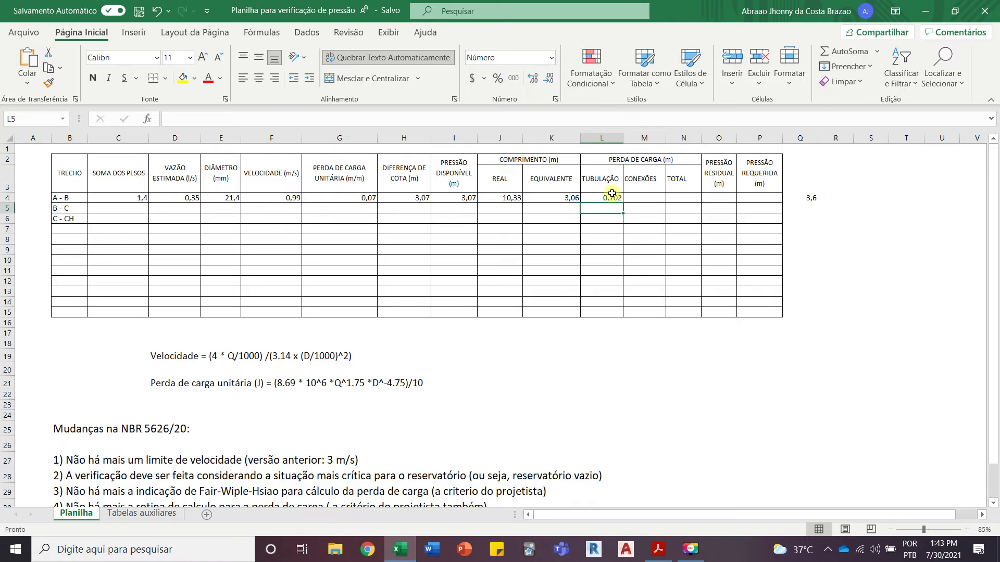
# Step: Calculate segment A - B's CONEXÕES head loss in cell M4 with the formula =G4*K4
pyautogui.click(654, 195)
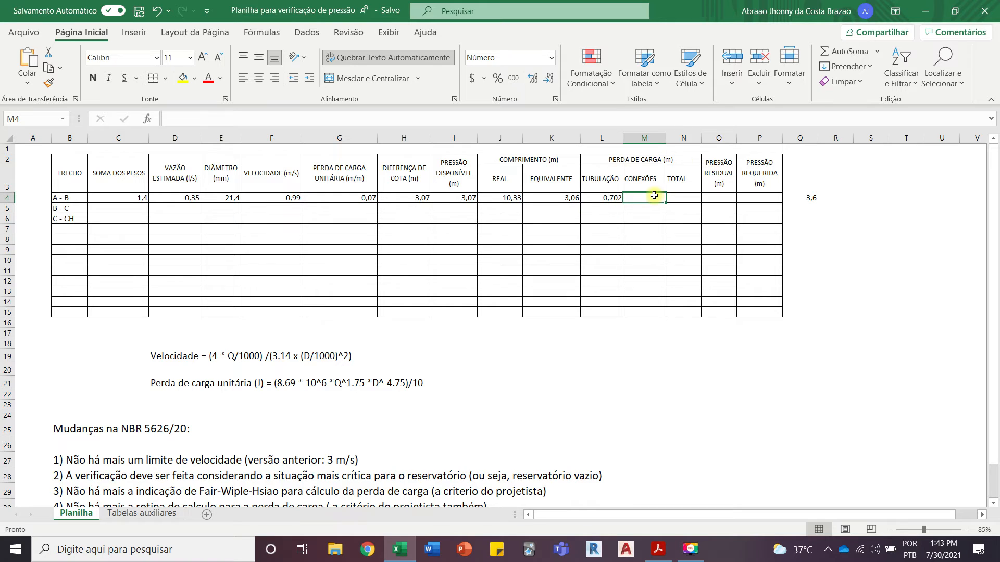
pyautogui.write('=')
pyautogui.click(342, 197)
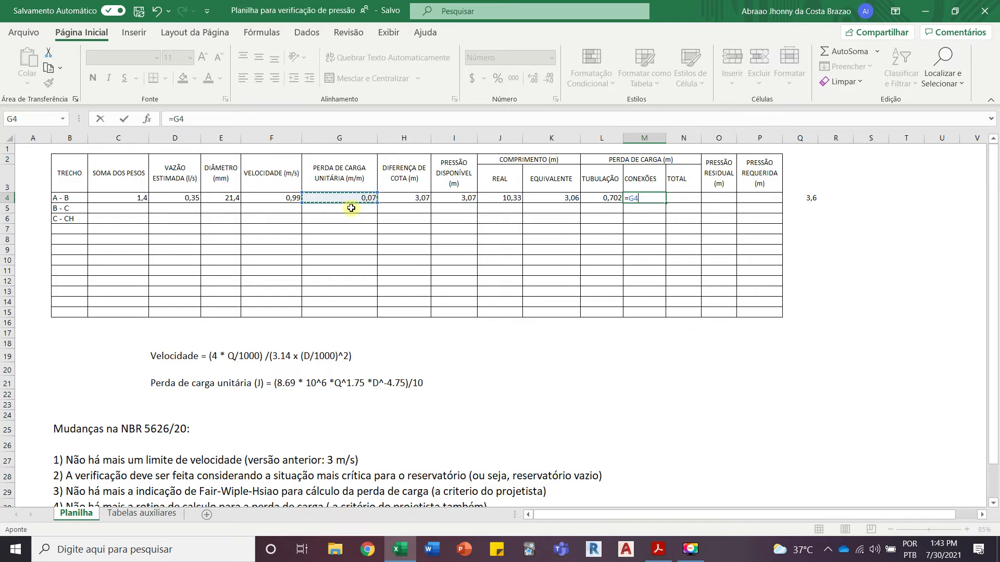
pyautogui.write('*')
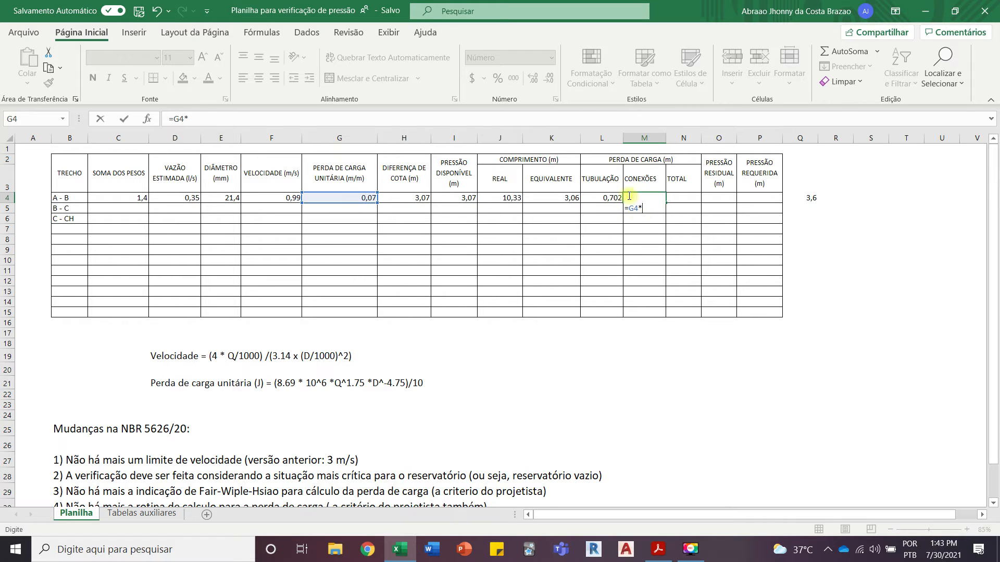
pyautogui.click(560, 200)
pyautogui.press('Return')
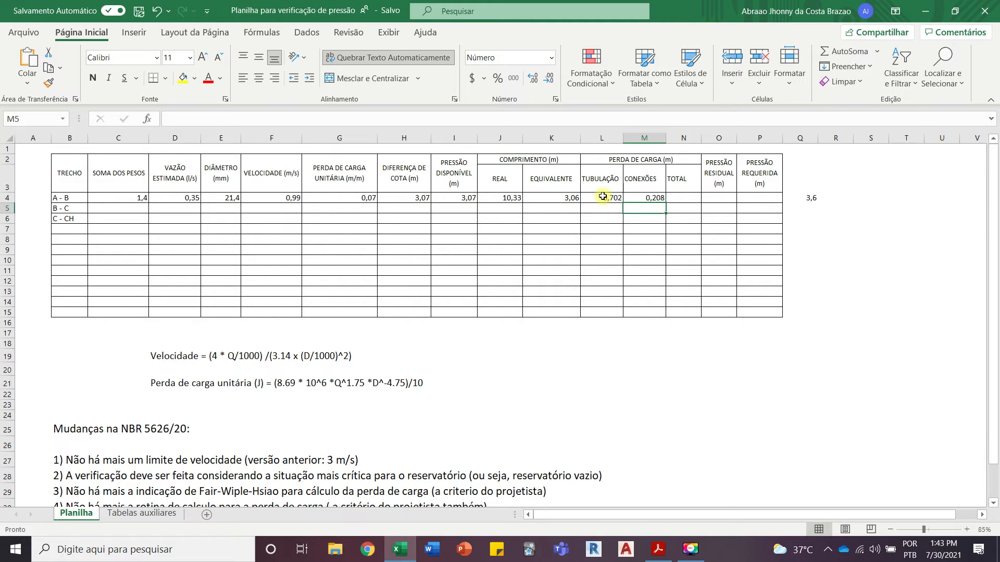
# Step: Add the pipe and fitting head losses as segment A - B's TOTAL in cell N4 with =L4+M4
pyautogui.click(677, 198)
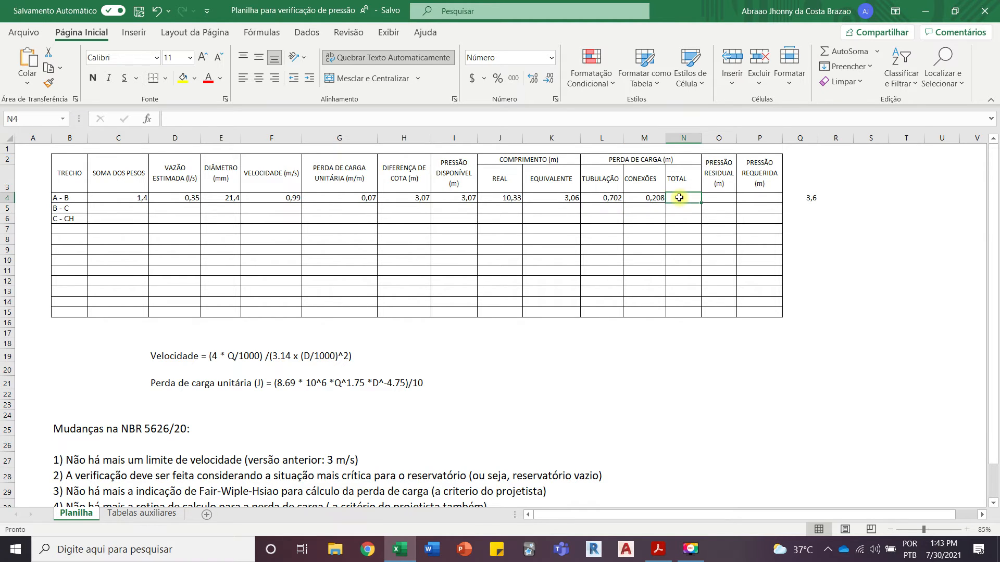
pyautogui.write('=')
pyautogui.click(616, 196)
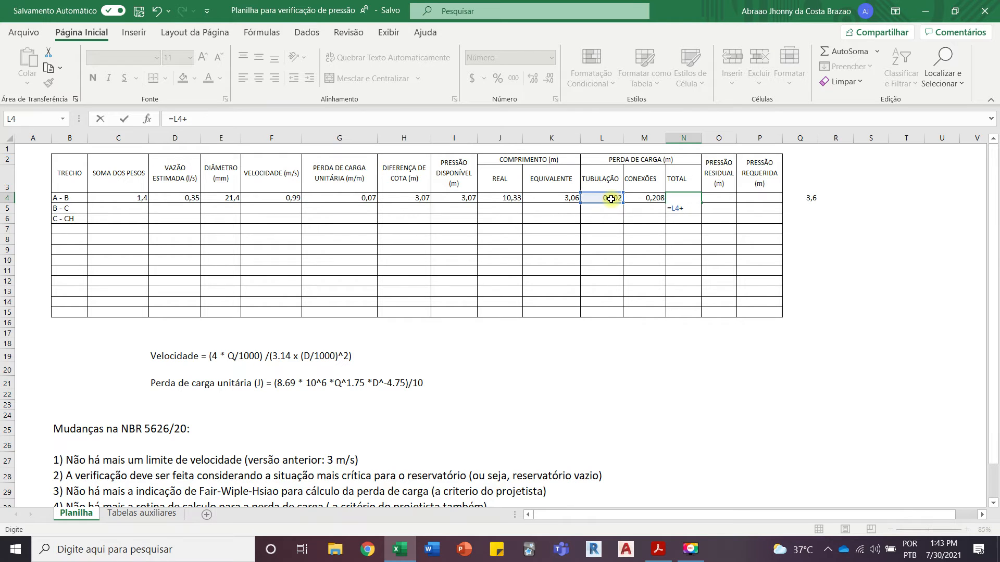
pyautogui.click(639, 198)
pyautogui.press('Return')
pyautogui.click(688, 198)
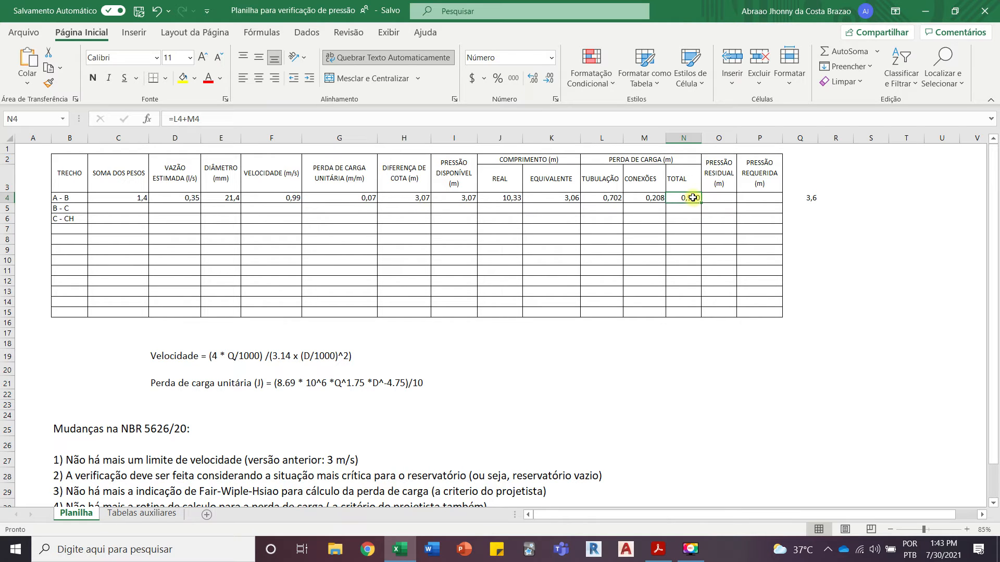
# Step: Calculate segment A - B's PRESSÃO RESIDUAL in cell O4 with the formula =I4-N4
pyautogui.keyDown('ctrl'); pyautogui.scroll(1, 724, 204); pyautogui.keyUp('ctrl')
pyautogui.scroll(-1, 729, 209)
pyautogui.scroll(1, 760, 213)
pyautogui.click(850, 207)
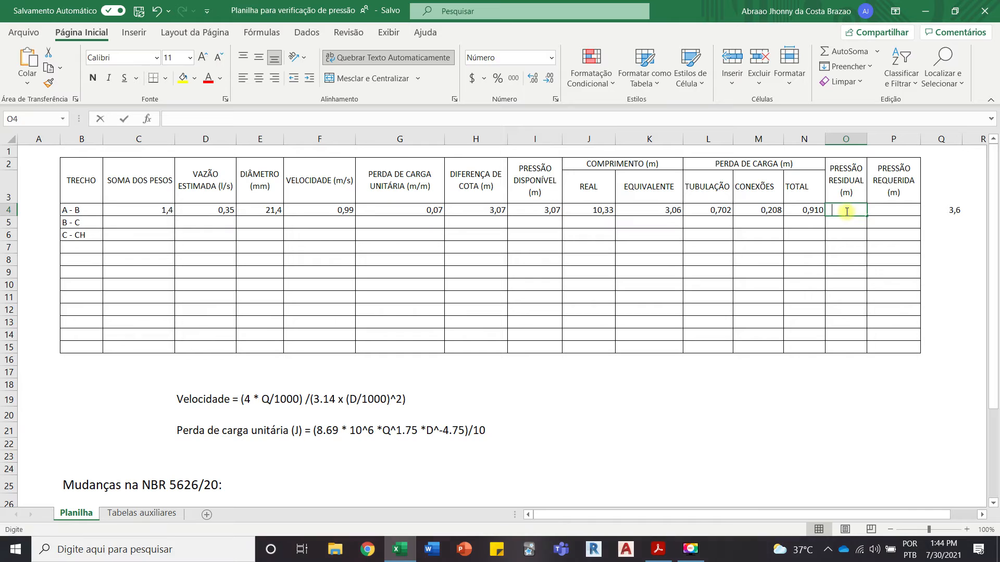
pyautogui.write('=')
pyautogui.click(547, 212)
pyautogui.write('-')
pyautogui.click(806, 211)
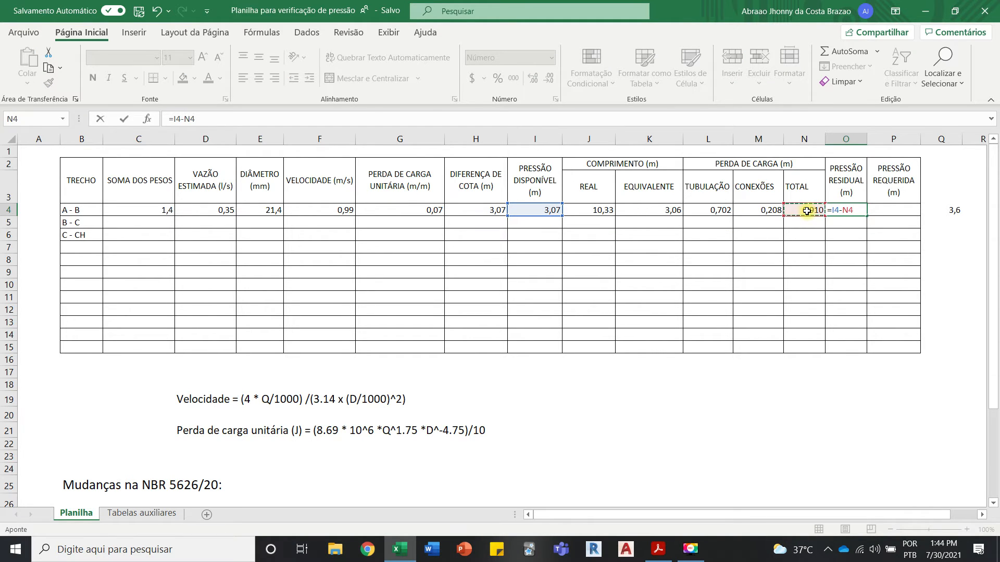
pyautogui.press('Return')
pyautogui.click(838, 210)
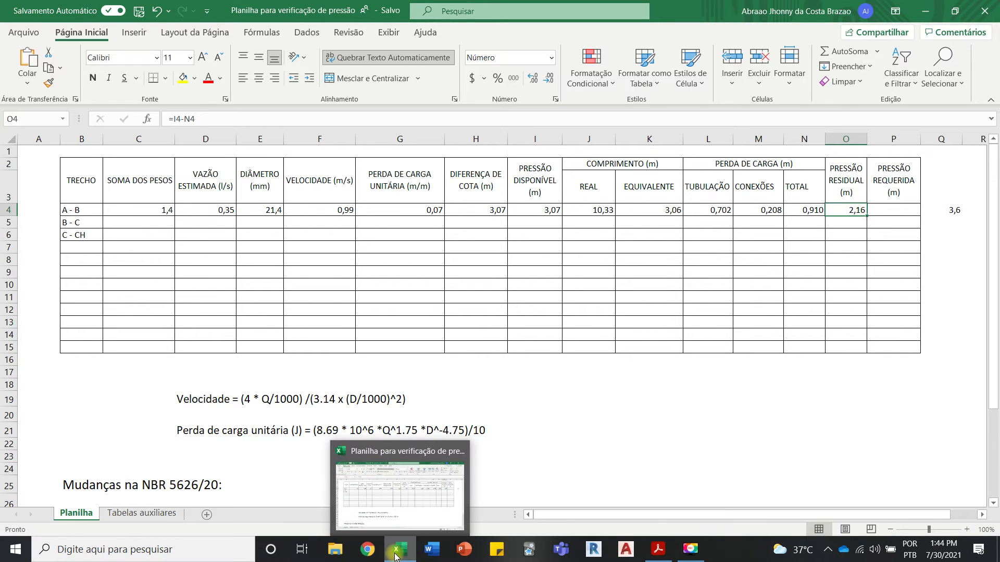
# Step: Check the network in the Acrobat Reader isometric, and enter 0,5 as segment A - B's PRESSÃO REQUERIDA in Excel cell P4
pyautogui.click(658, 549)
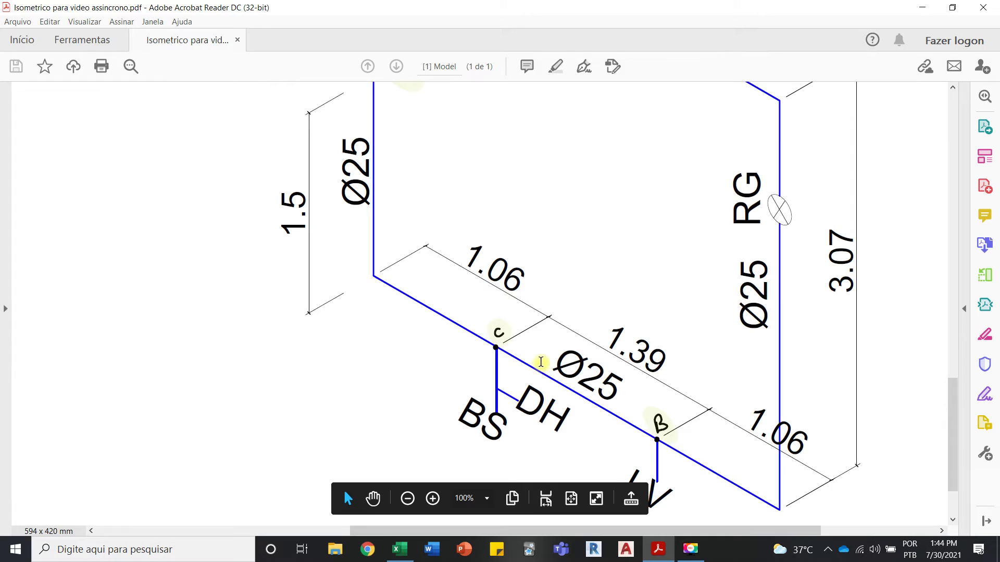
pyautogui.scroll(-3, 540, 367)
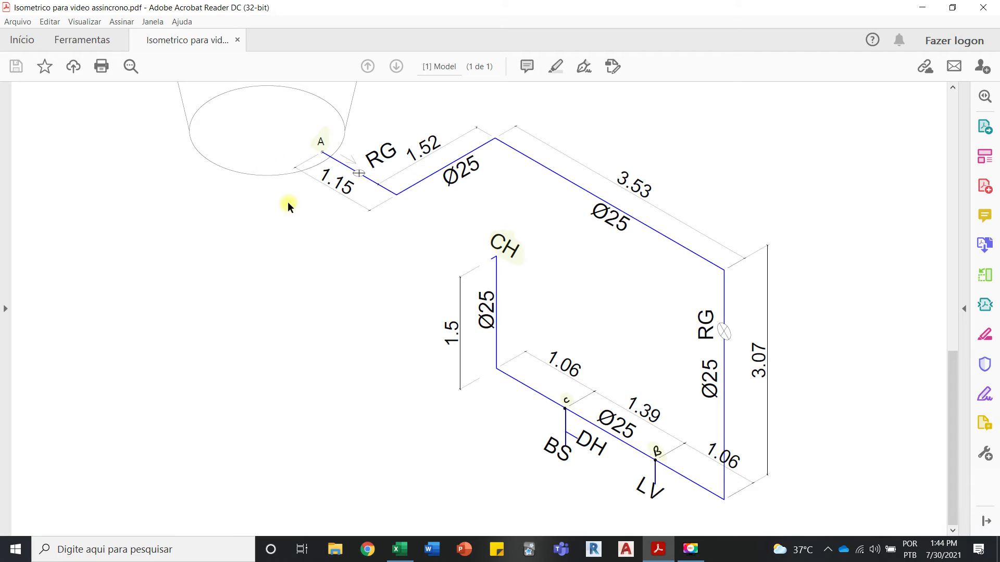
pyautogui.click(399, 549)
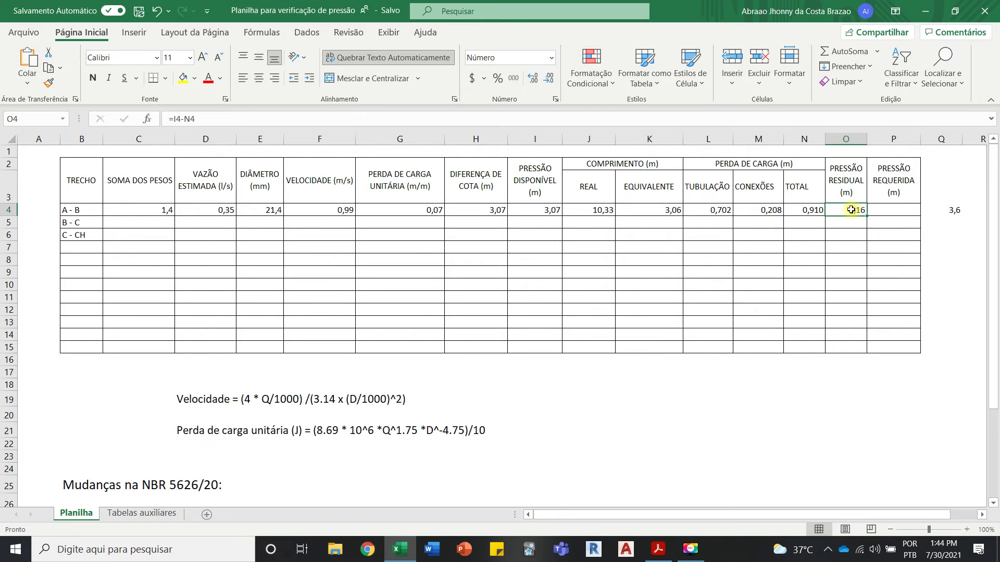
pyautogui.click(885, 201)
pyautogui.click(898, 209)
pyautogui.write('0,5')
pyautogui.click(881, 318)
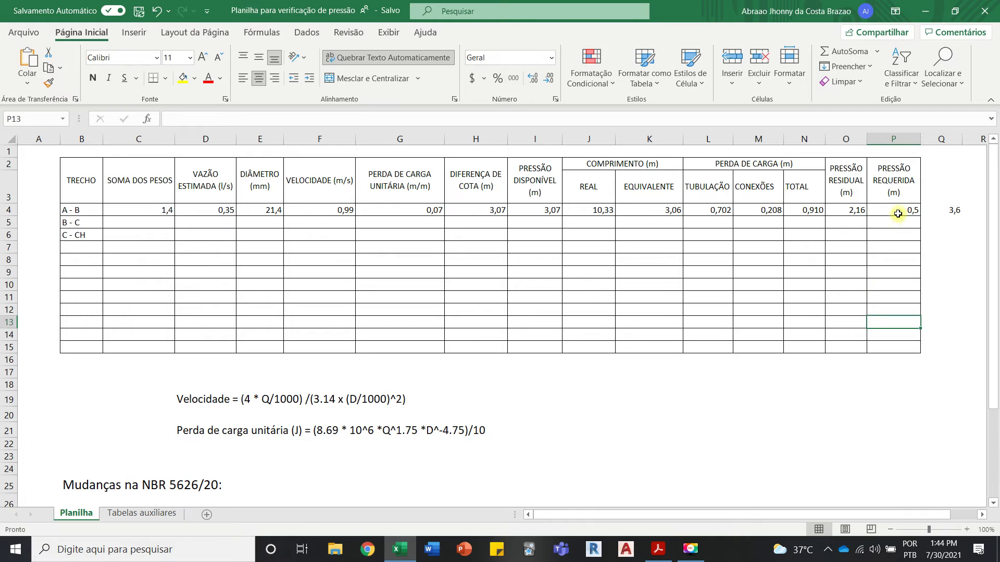
# Step: Identify the fixtures served by segment B - C in the isometric PDF and look up their relative weights in Excel's Tabela 03
pyautogui.click(123, 223)
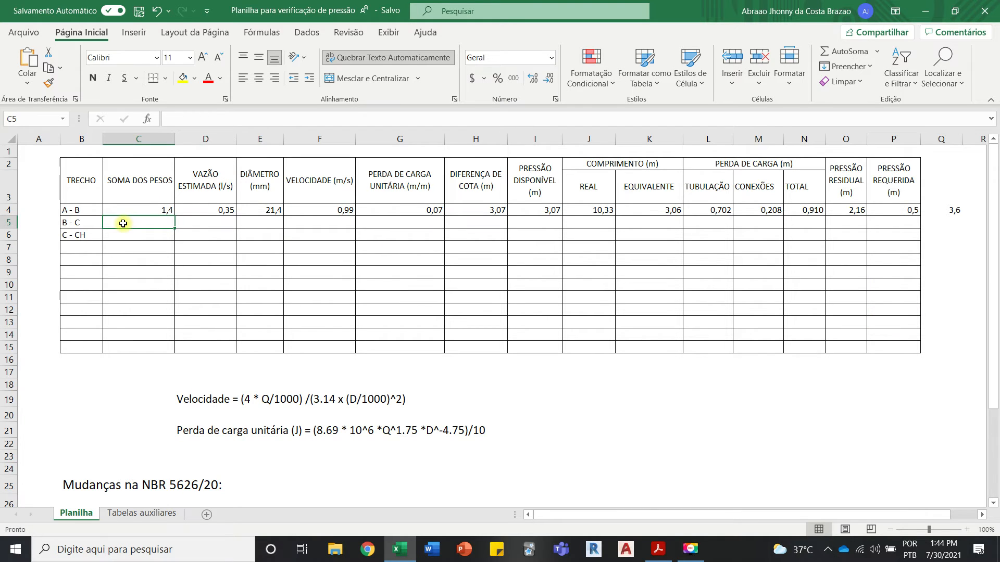
pyautogui.click(400, 549)
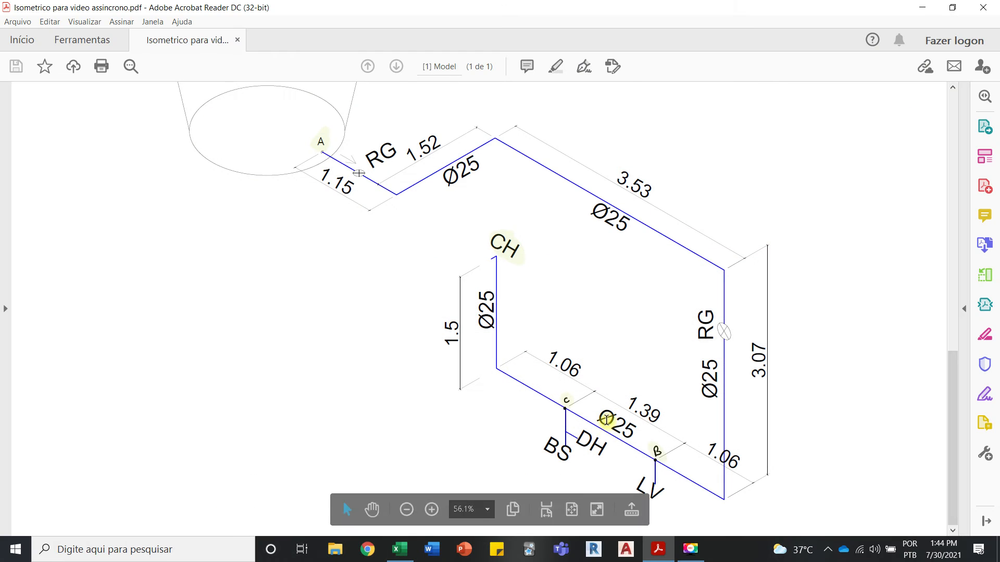
pyautogui.scroll(2, 658, 461)
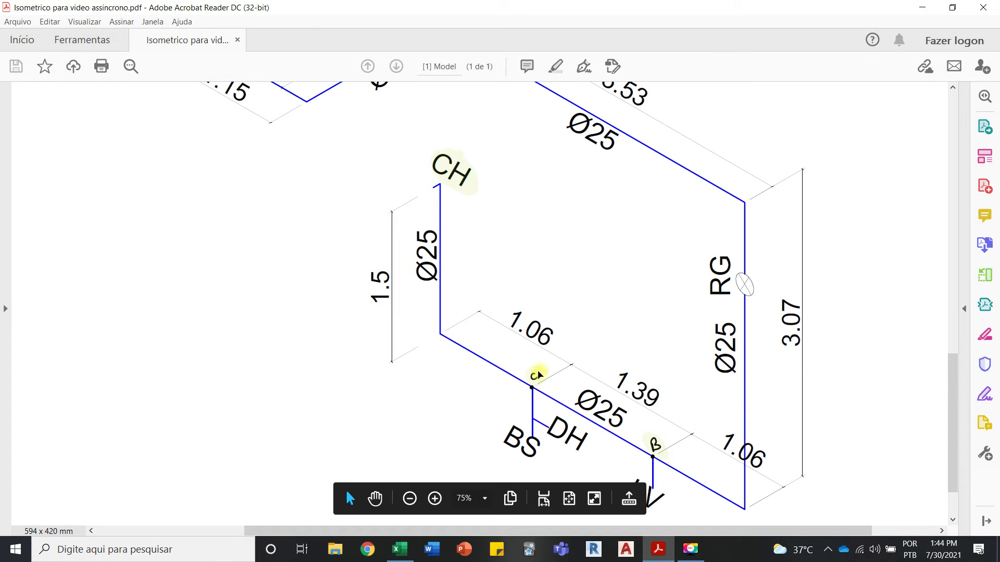
pyautogui.click(408, 558)
pyautogui.click(139, 515)
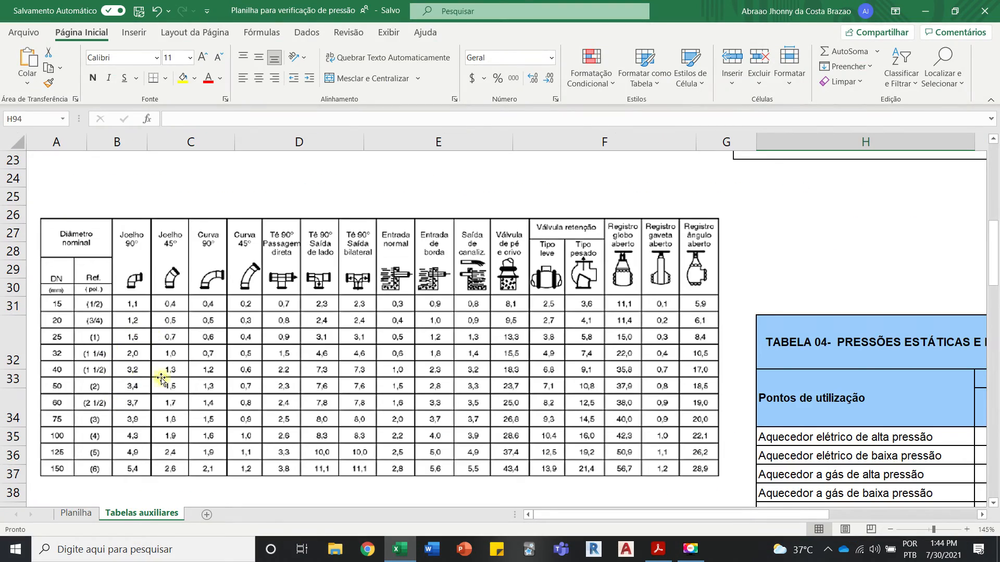
pyautogui.keyDown('ctrl'); pyautogui.scroll(-2, 162, 379); pyautogui.keyUp('ctrl')
pyautogui.scroll(7, 229, 364)
pyautogui.scroll(-2, 238, 357)
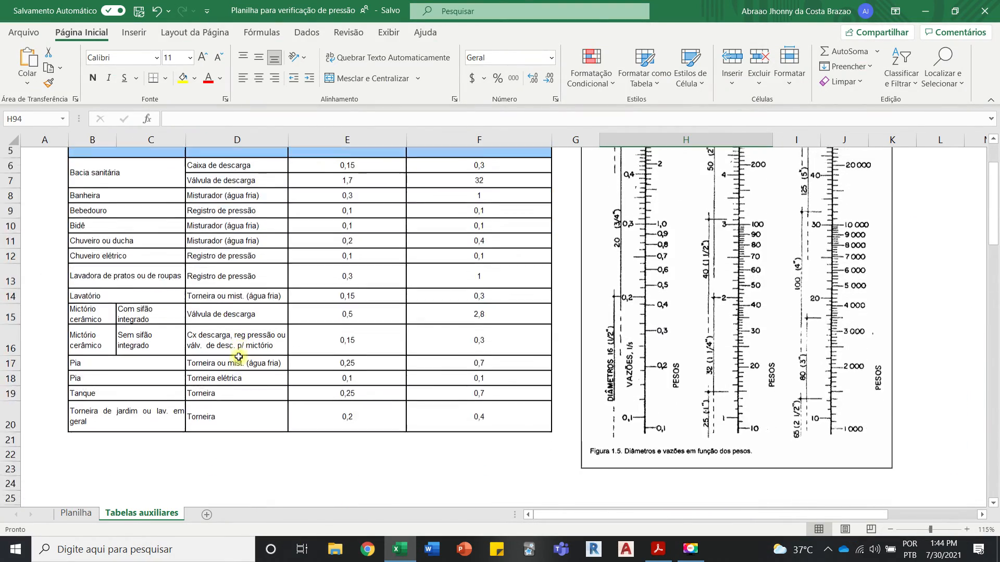
pyautogui.scroll(2, 238, 357)
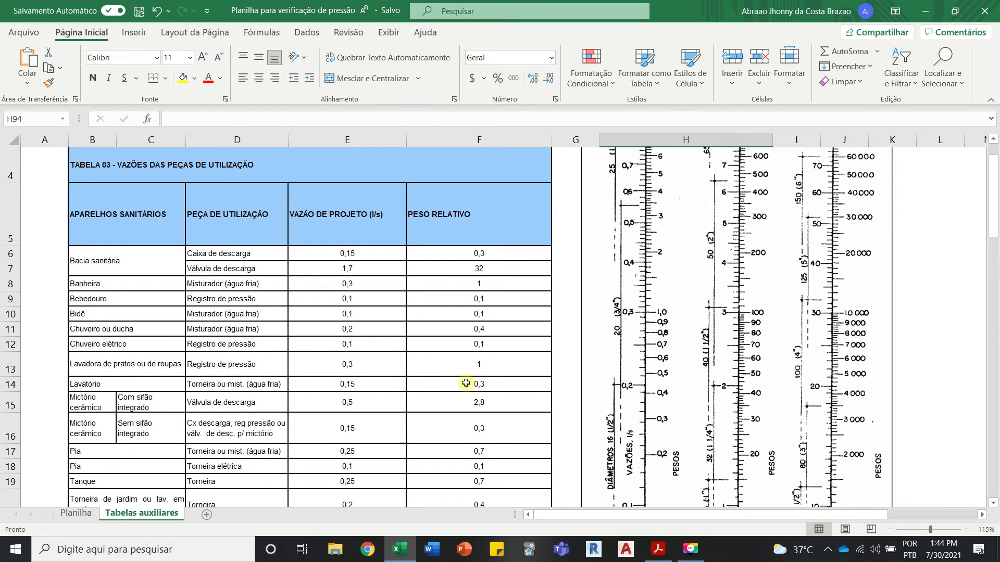
pyautogui.click(408, 551)
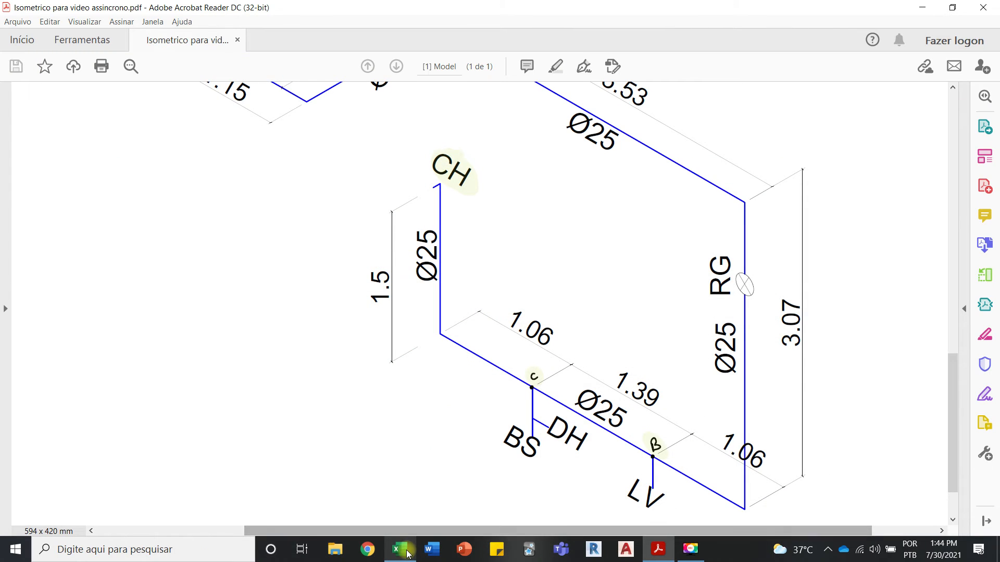
# Step: Return to Excel's Planilha sheet and enter 1,1 as segment B - C's SOMA DOS PESOS in cell C5
pyautogui.click(408, 550)
pyautogui.click(76, 513)
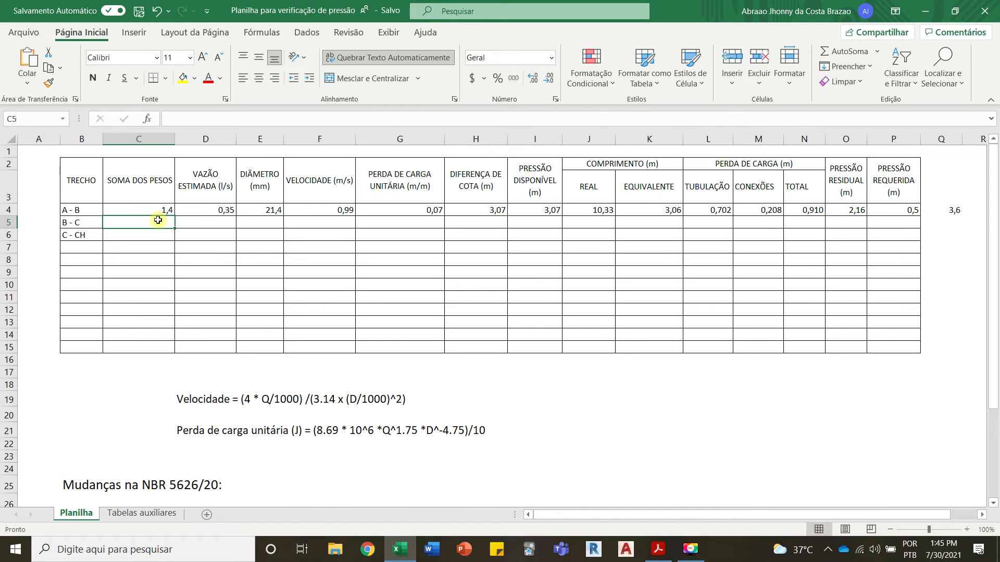
pyautogui.write('1,1')
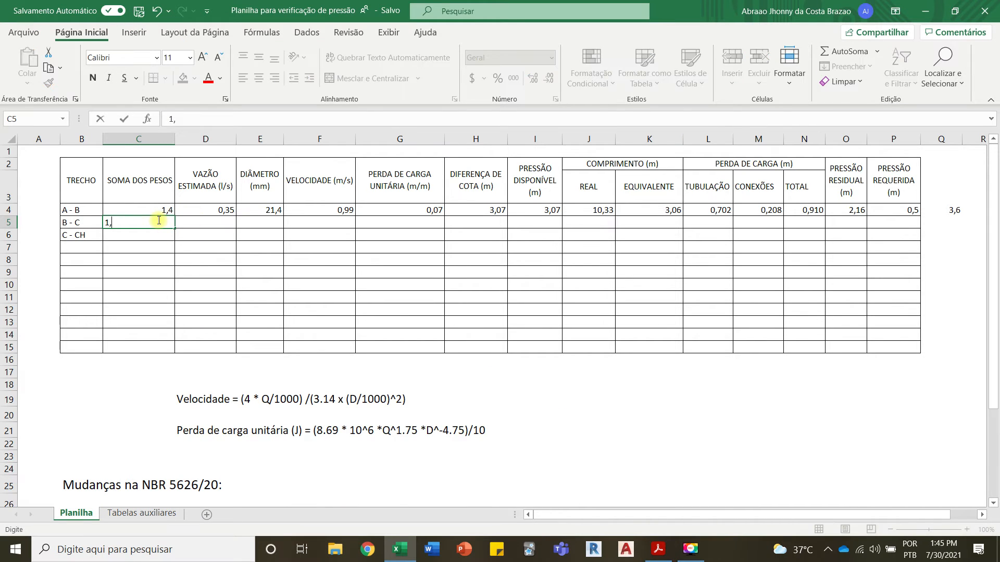
pyautogui.click(226, 286)
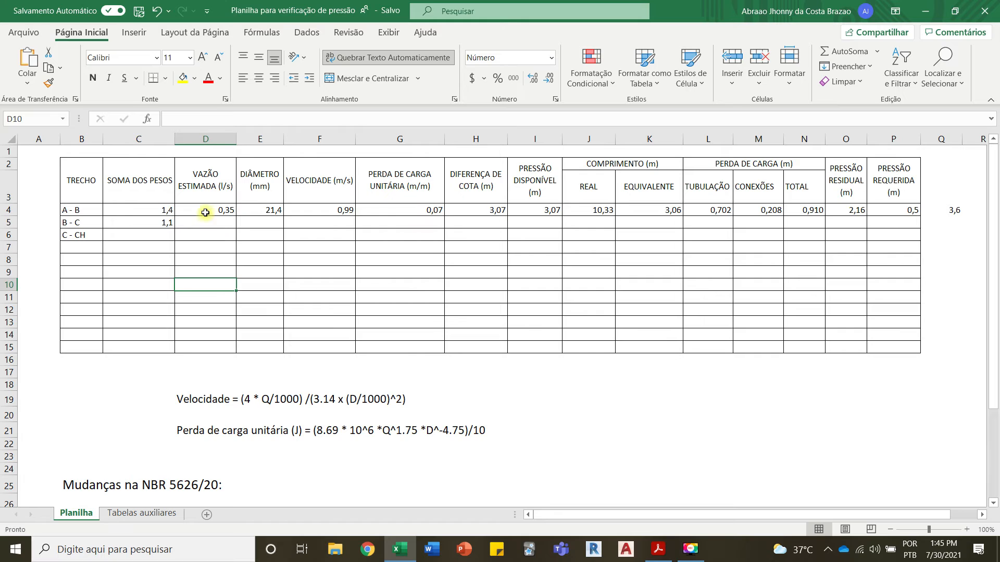
# Step: Fill the estimated flow formula from cell D4 down to D5 for segment B - C
pyautogui.click(223, 224)
pyautogui.click(217, 210)
pyautogui.moveTo(235, 216); pyautogui.dragTo(234, 224)
pyautogui.click(212, 272)
# Step: Check segment B - C's pipe diameter in the Acrobat Reader isometric and enter 21,4 as its DIÂMETRO in Excel cell E5
pyautogui.click(275, 211)
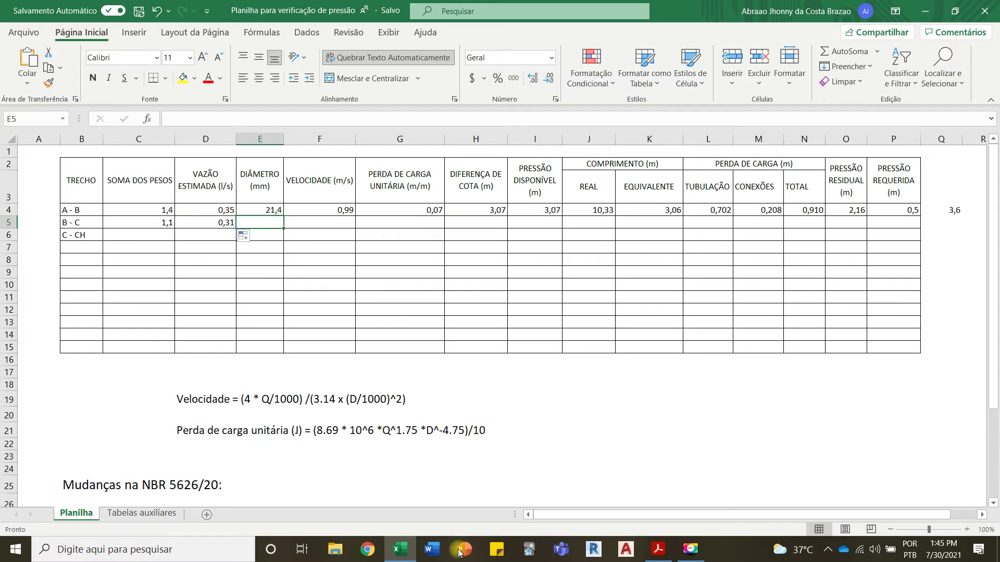
pyautogui.click(658, 549)
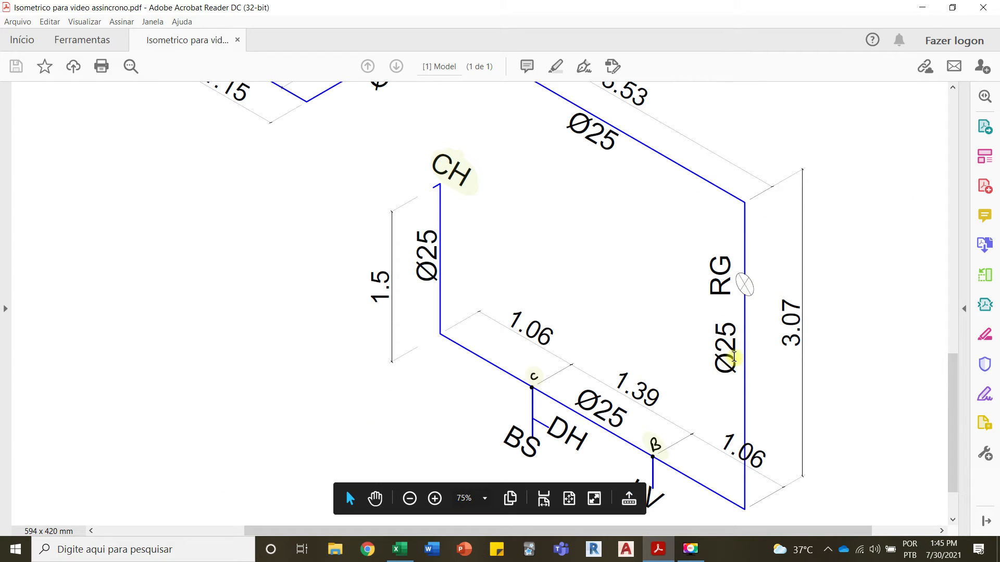
pyautogui.click(400, 549)
pyautogui.write('21,4')
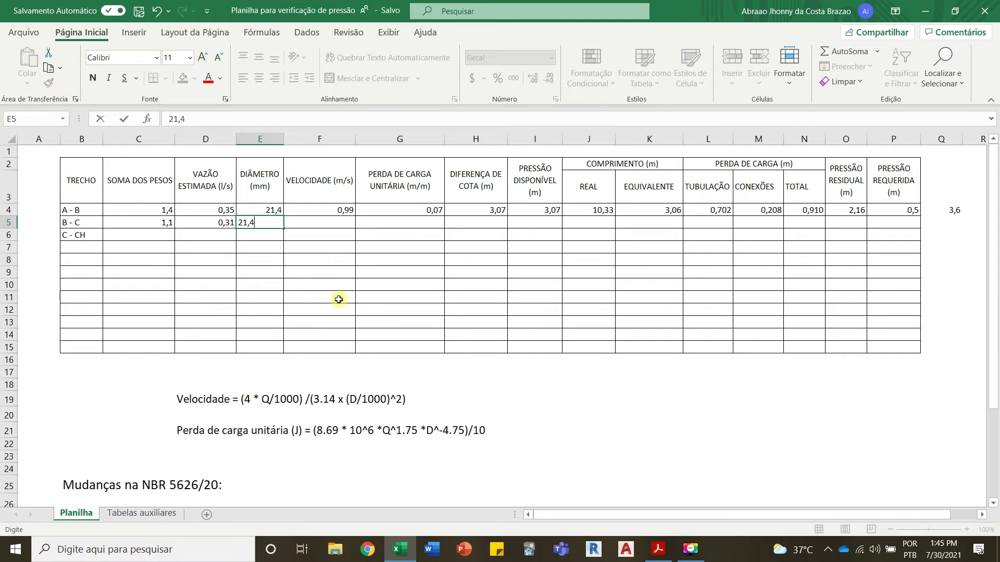
pyautogui.press('Return')
# Step: Fill the velocity and unit head loss formulas from cells F4 and G4 down to row 5 for segment B - C
pyautogui.click(344, 210)
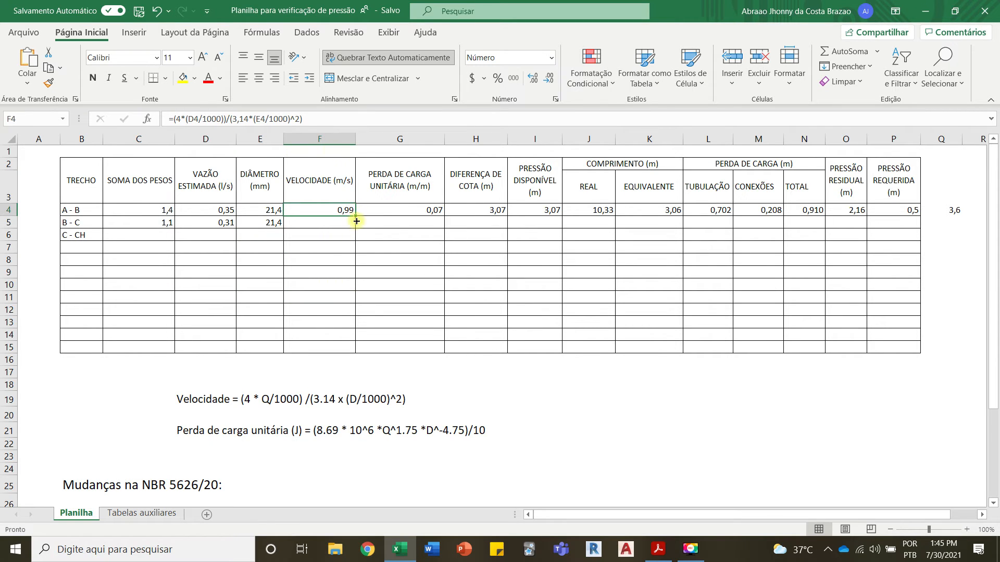
pyautogui.moveTo(356, 214); pyautogui.dragTo(357, 227)
pyautogui.click(338, 261)
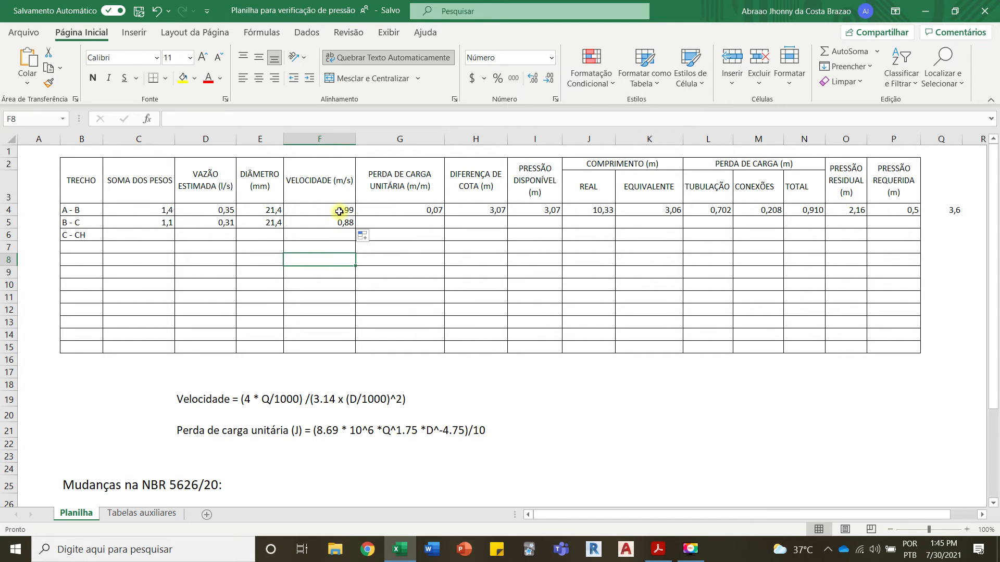
pyautogui.click(416, 210)
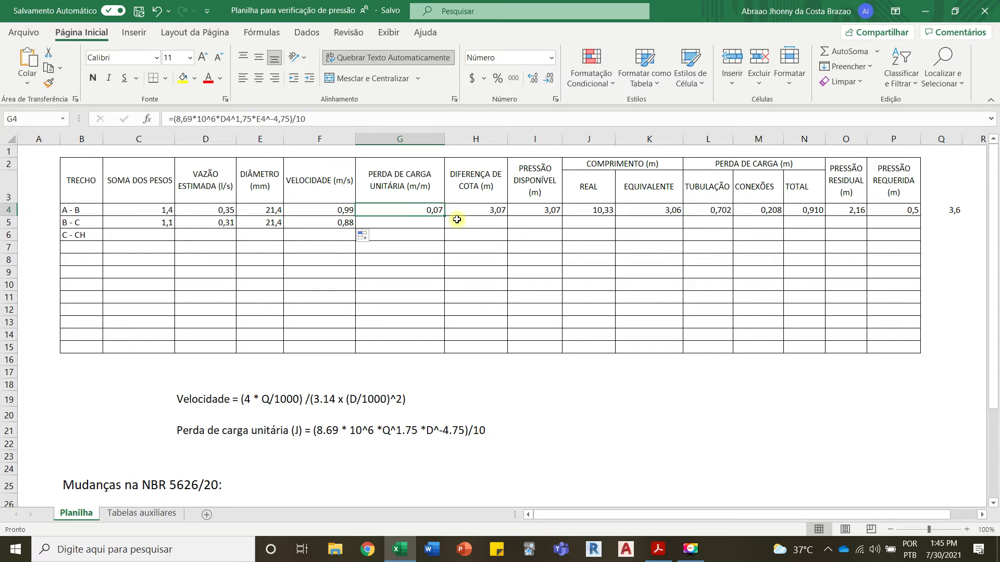
pyautogui.moveTo(443, 215); pyautogui.dragTo(442, 228)
pyautogui.click(422, 260)
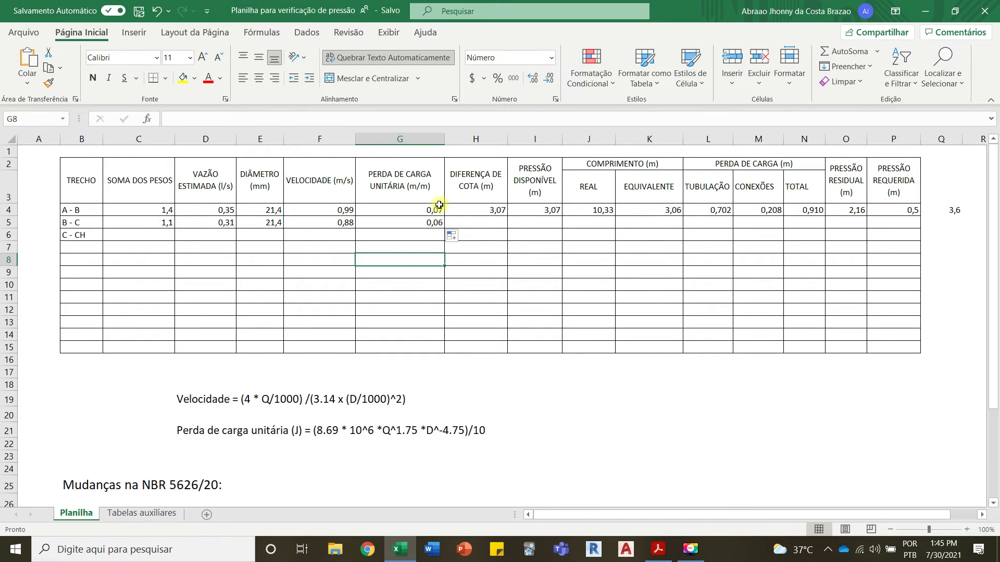
# Step: Check segment B - C's level difference in the Acrobat Reader isometric and enter 0 as its DIFERENÇA DE COTA in Excel cell H5
pyautogui.click(434, 223)
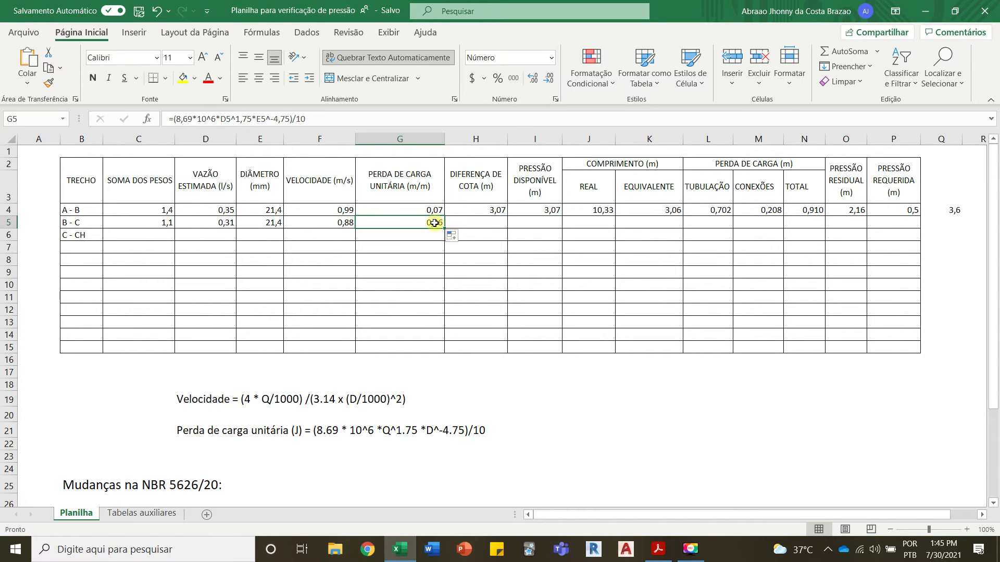
pyautogui.click(495, 211)
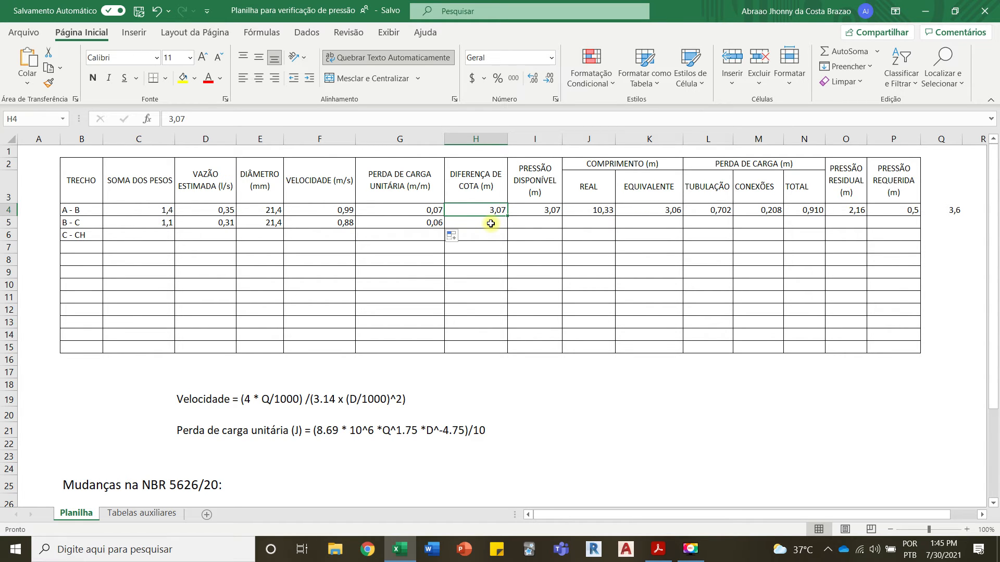
pyautogui.click(399, 549)
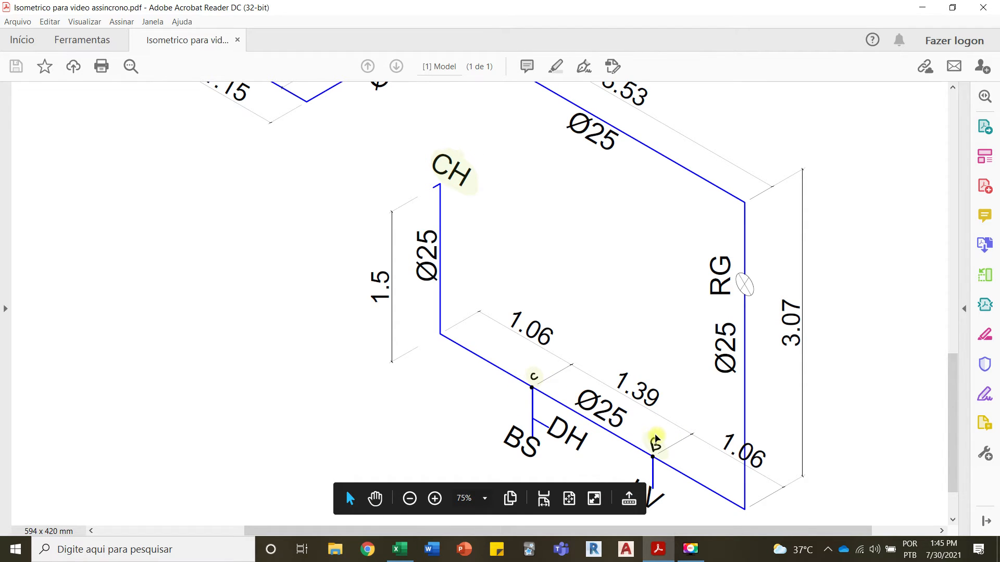
pyautogui.click(400, 551)
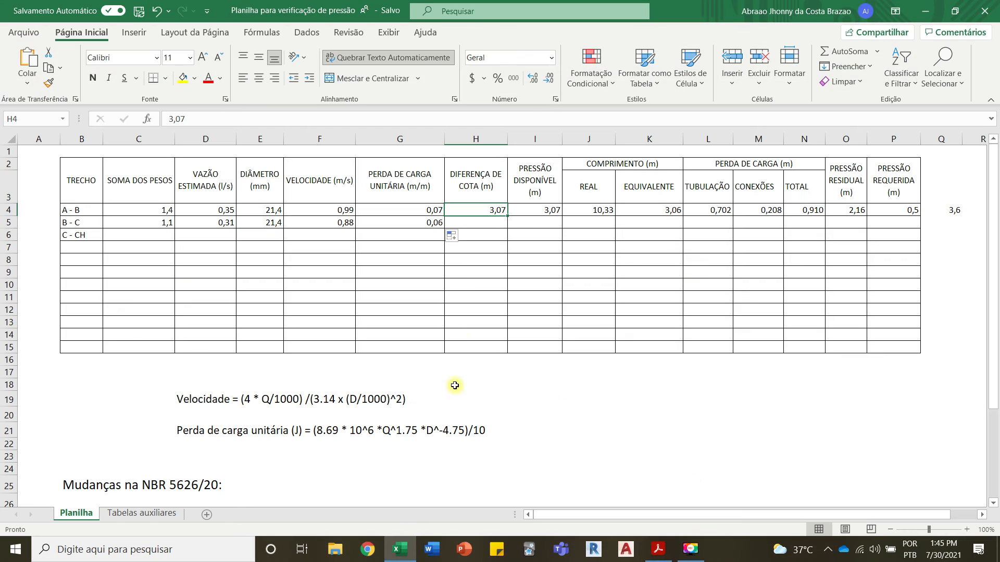
pyautogui.click(490, 227)
pyautogui.write('0')
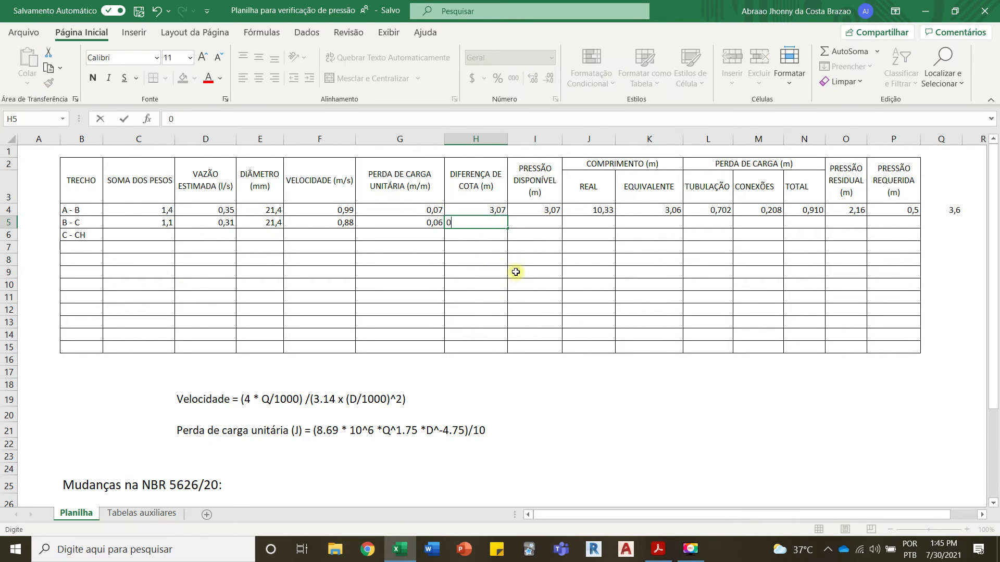
pyautogui.click(515, 286)
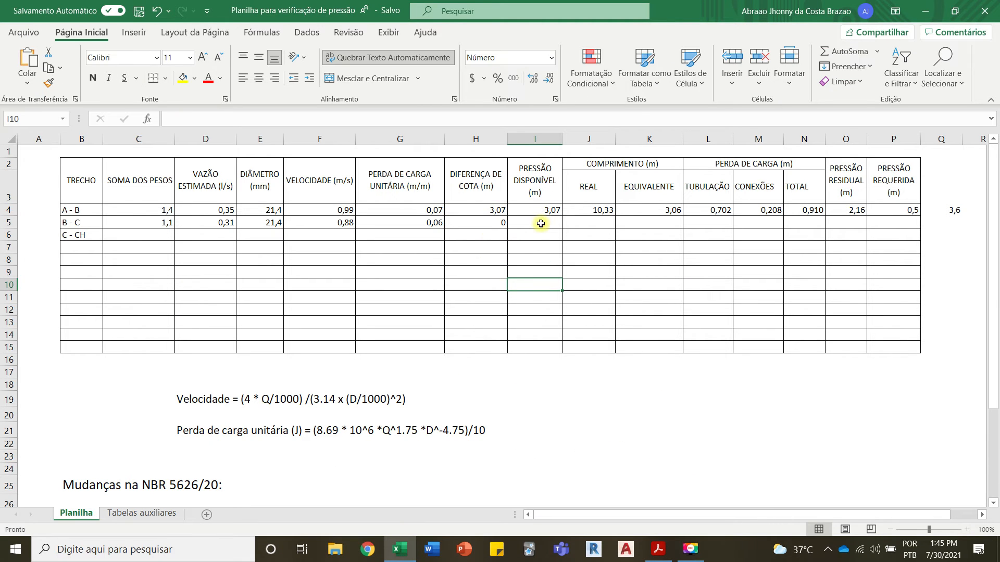
# Step: Calculate segment B - C's PRESSÃO DISPONÍVEL in cell I5 with the formula =O4+H5 and review the cells it uses
pyautogui.press('Up')
pyautogui.press('Up')
pyautogui.press('Up')
pyautogui.press('Up')
pyautogui.press('Up')
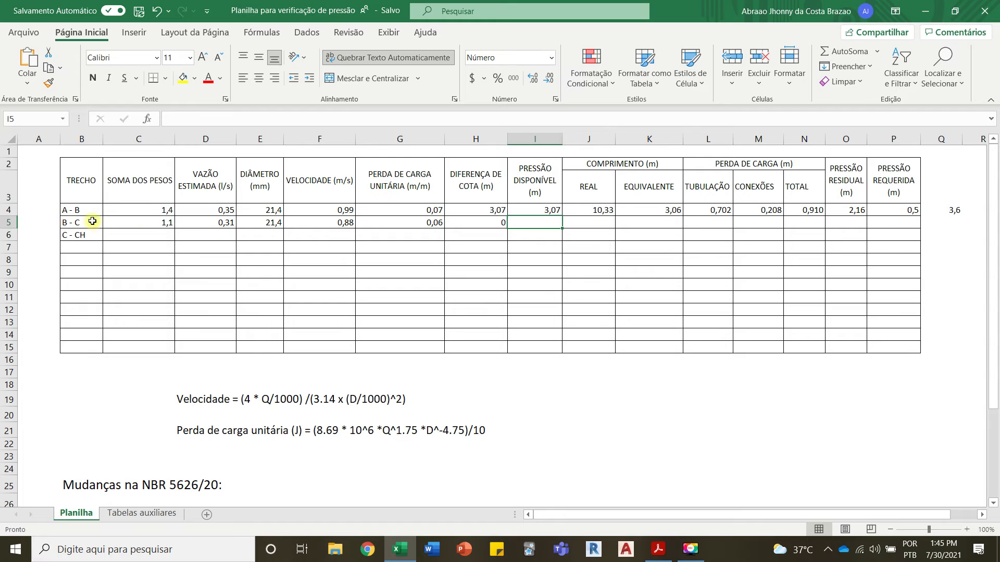
pyautogui.write('=')
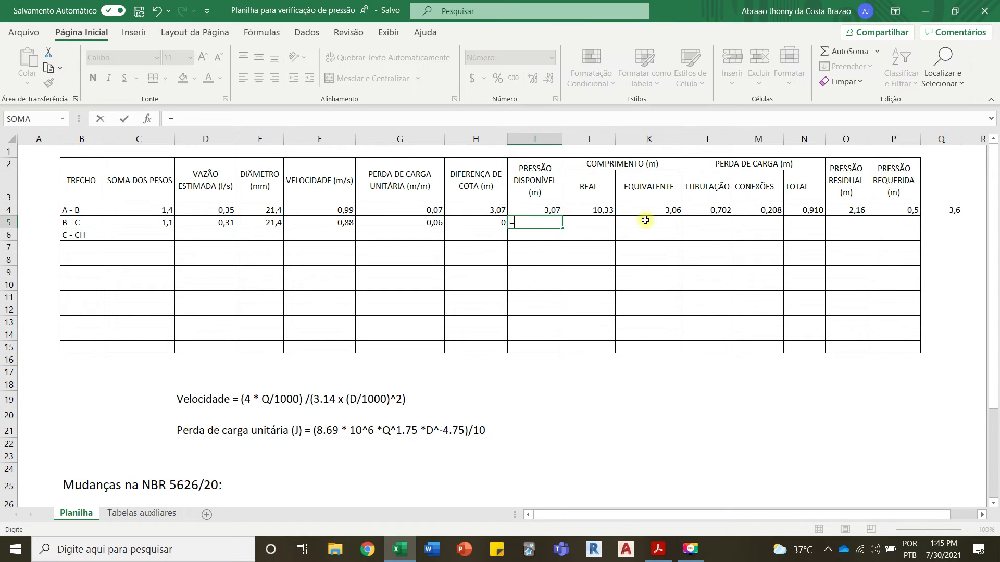
pyautogui.click(861, 211)
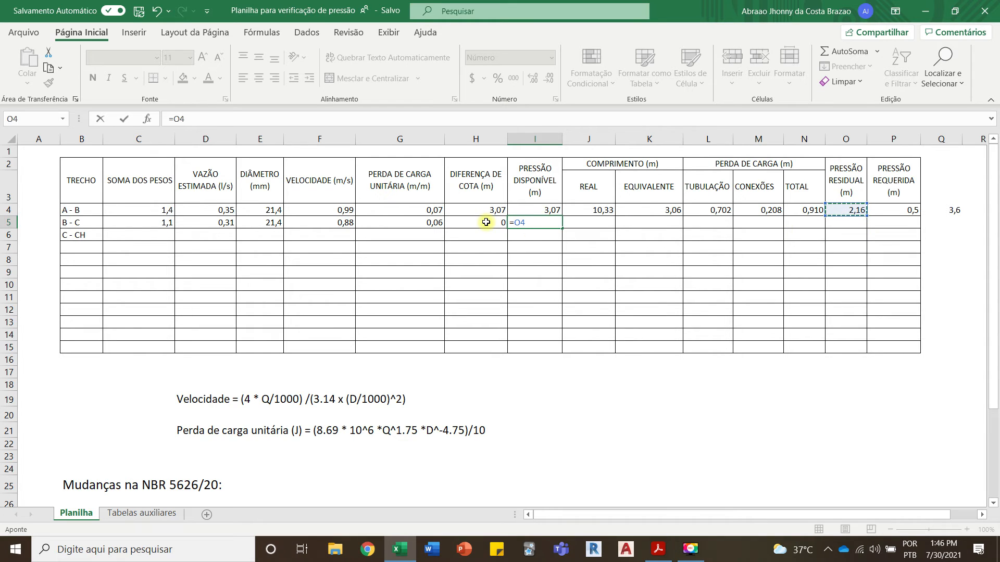
pyautogui.write('+')
pyautogui.click(485, 222)
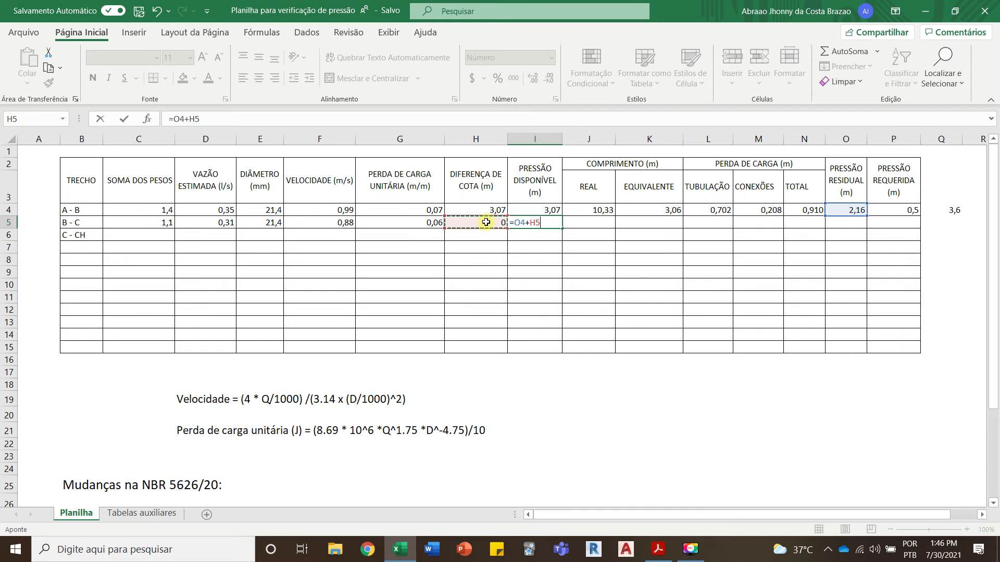
pyautogui.press('Return')
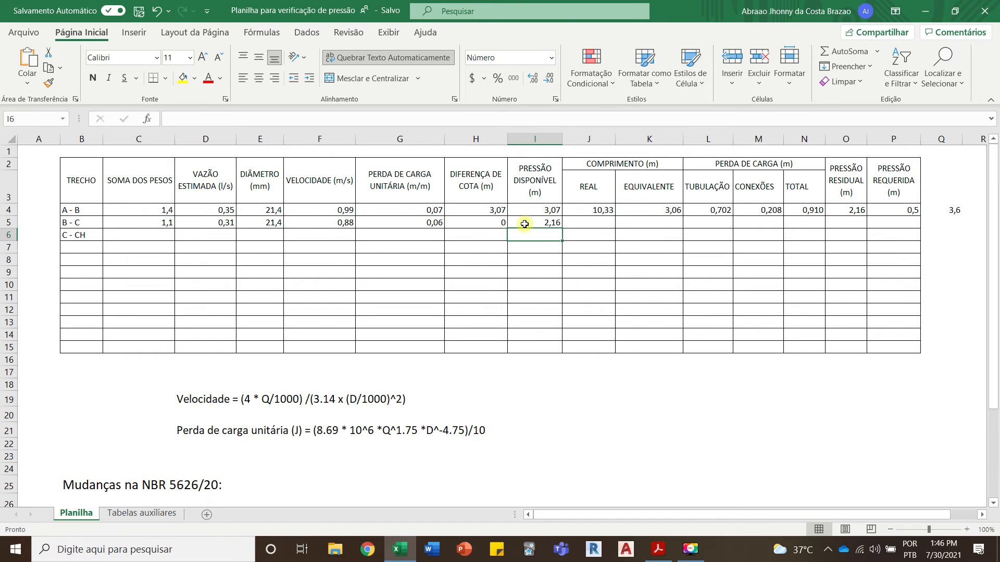
pyautogui.click(546, 221)
pyautogui.click(851, 208)
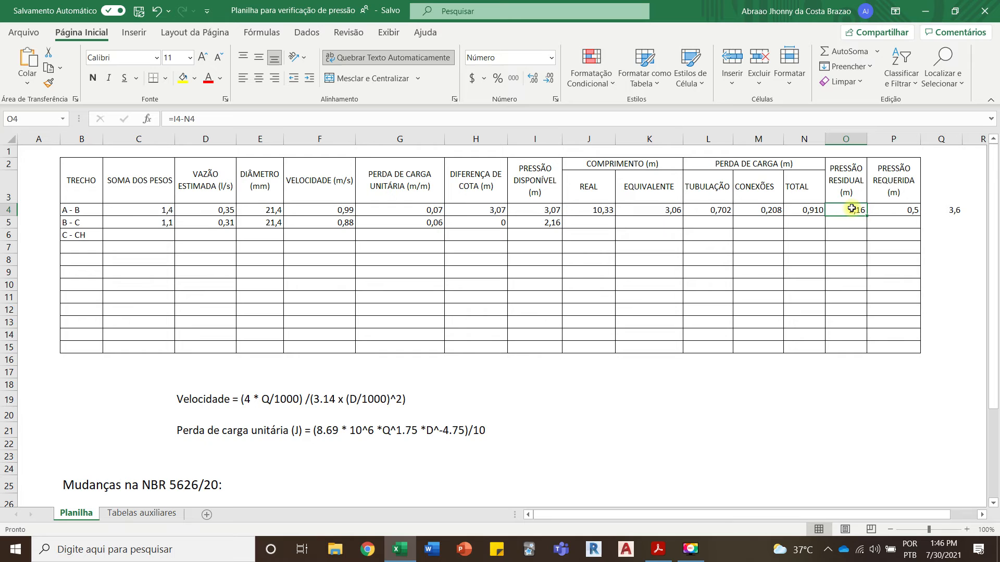
pyautogui.click(542, 224)
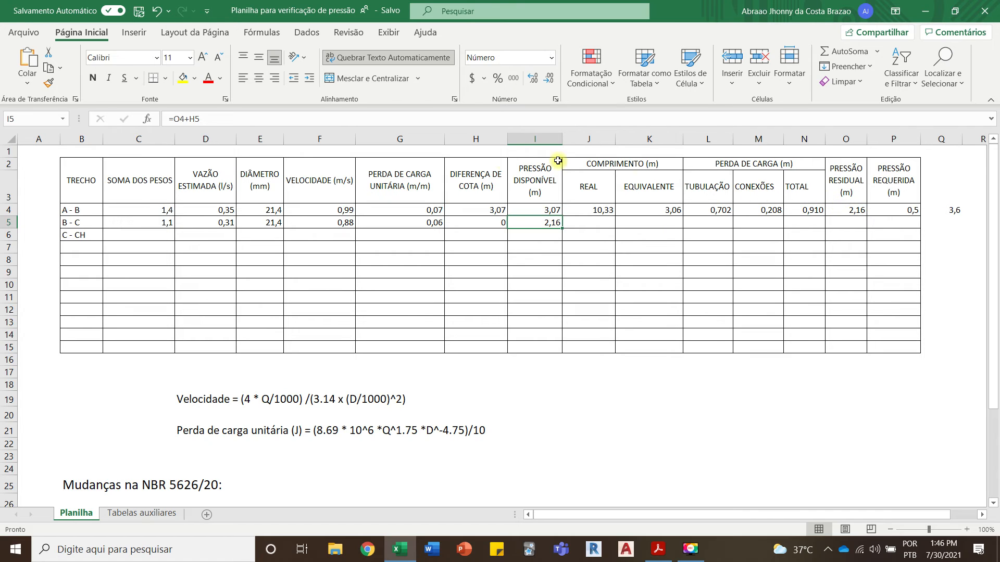
pyautogui.click(499, 222)
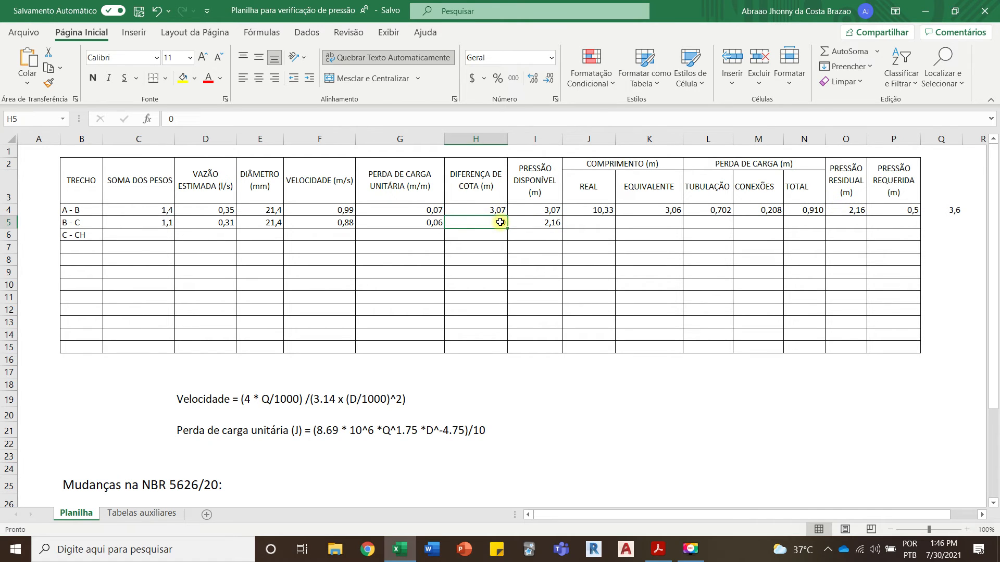
# Step: Check segment B - C's pipe length in the Acrobat Reader isometric and enter 1,39 as its REAL length in Excel cell J5
pyautogui.click(590, 224)
pyautogui.hotkey('alt', 'Tab')
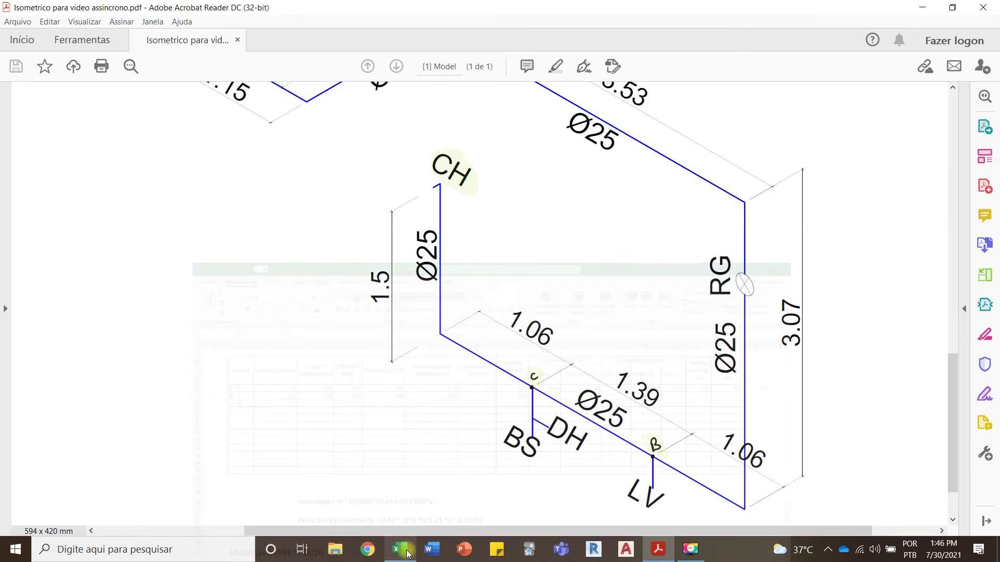
pyautogui.hotkey('alt', 'Tab')
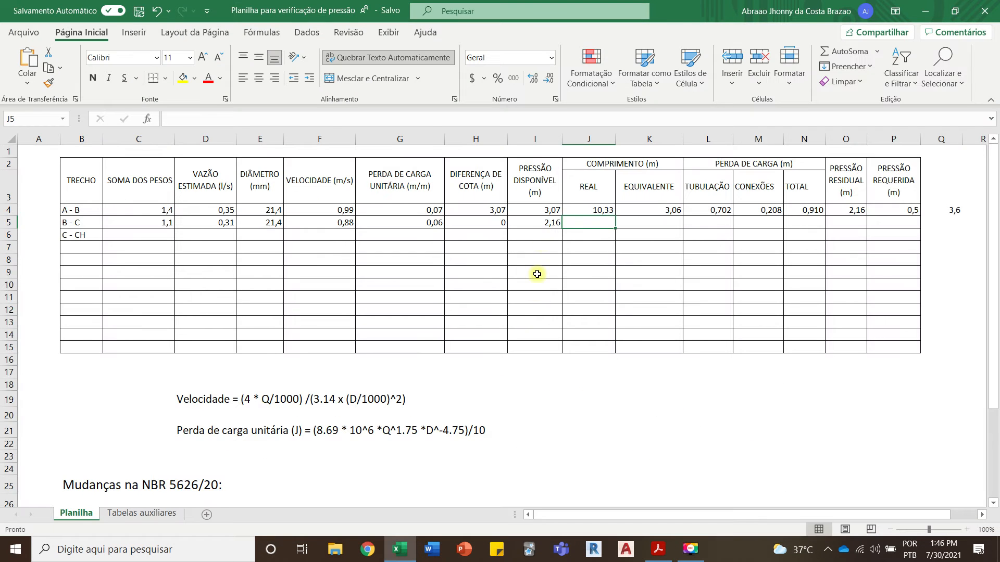
pyautogui.write('1,39')
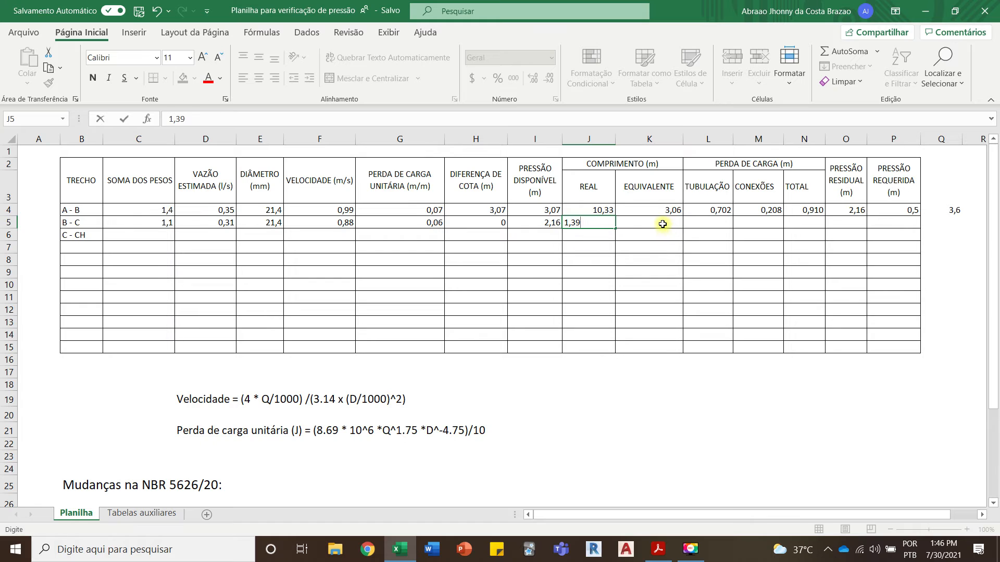
pyautogui.click(664, 224)
# Step: Check segment B - C's fittings in the Acrobat Reader isometric and Excel's Tabelas auxiliares sheet, and enter 0,8 as its EQUIVALENTE length in Planilha cell K5
pyautogui.click(406, 548)
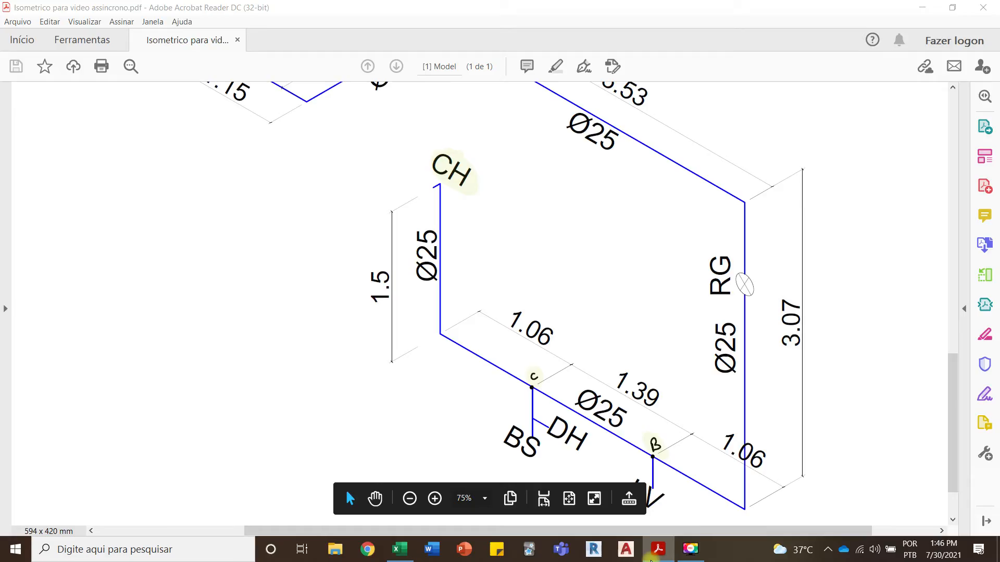
pyautogui.click(658, 549)
pyautogui.click(387, 556)
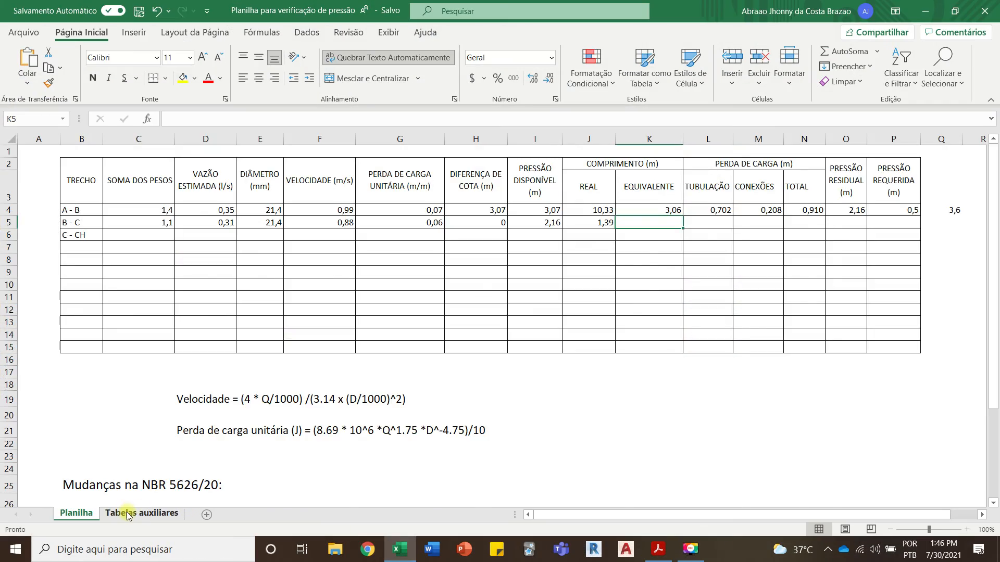
pyautogui.click(142, 513)
pyautogui.scroll(-8, 335, 375)
pyautogui.scroll(-20, 335, 375)
pyautogui.scroll(20, 336, 374)
pyautogui.scroll(9, 336, 374)
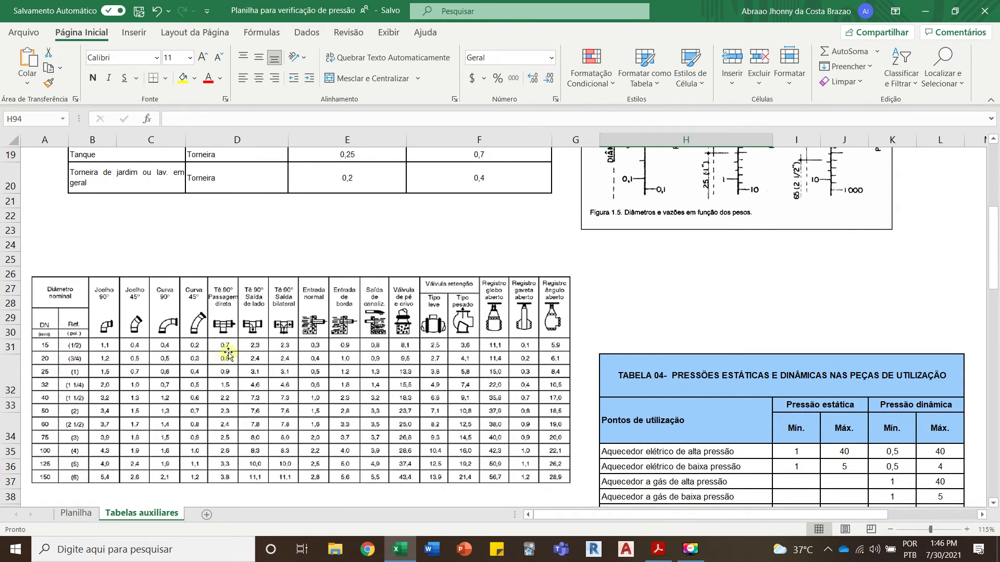
pyautogui.click(400, 549)
pyautogui.click(399, 549)
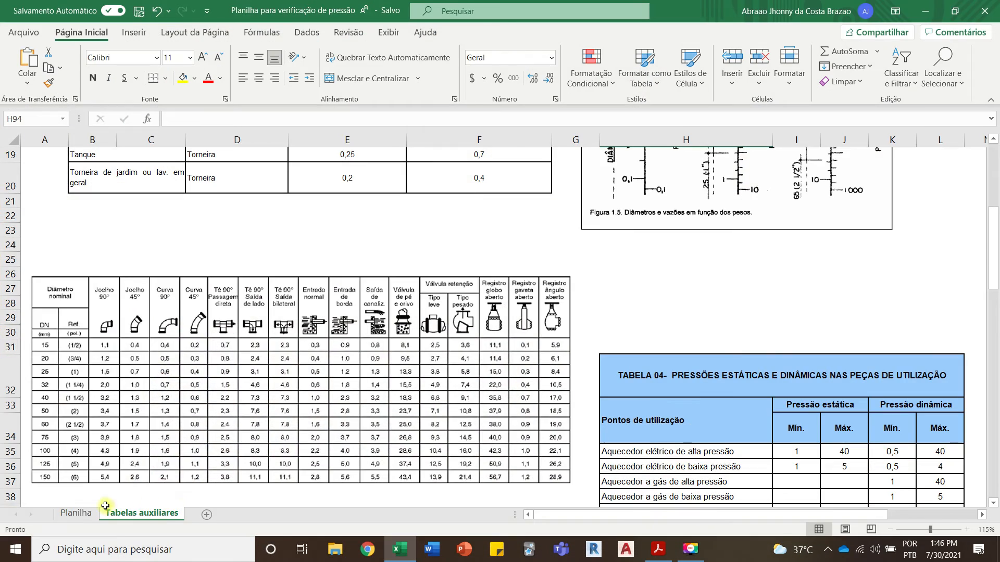
pyautogui.click(76, 513)
pyautogui.write('0,8')
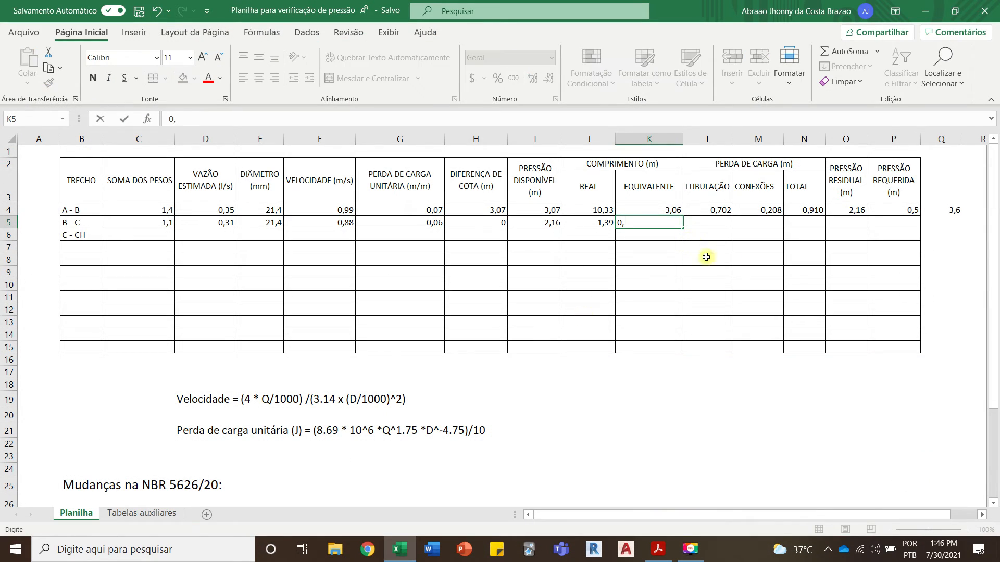
pyautogui.click(738, 258)
# Step: Fill the TUBULAÇÃO, CONEXÕES and TOTAL head loss formulas from cells L4, M4 and N4 down to row 5 for segment B - C
pyautogui.click(723, 214)
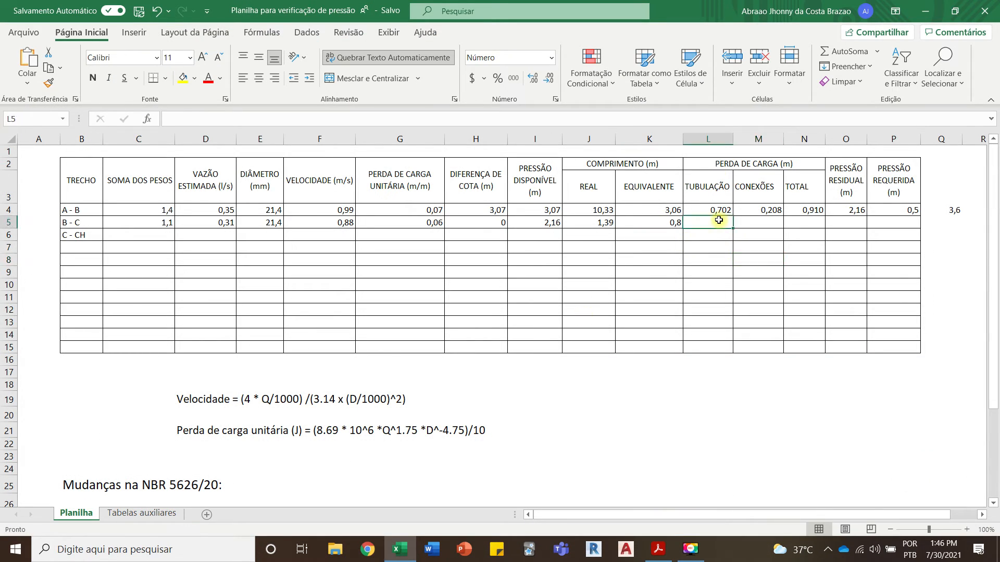
pyautogui.moveTo(732, 214); pyautogui.dragTo(731, 223)
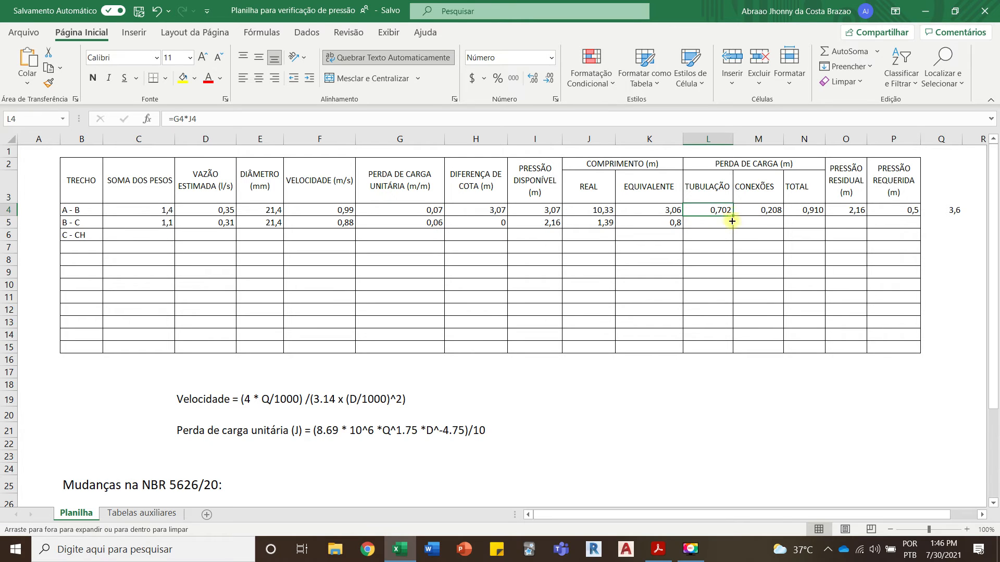
pyautogui.click(764, 210)
pyautogui.moveTo(784, 215); pyautogui.dragTo(825, 225)
pyautogui.click(810, 209)
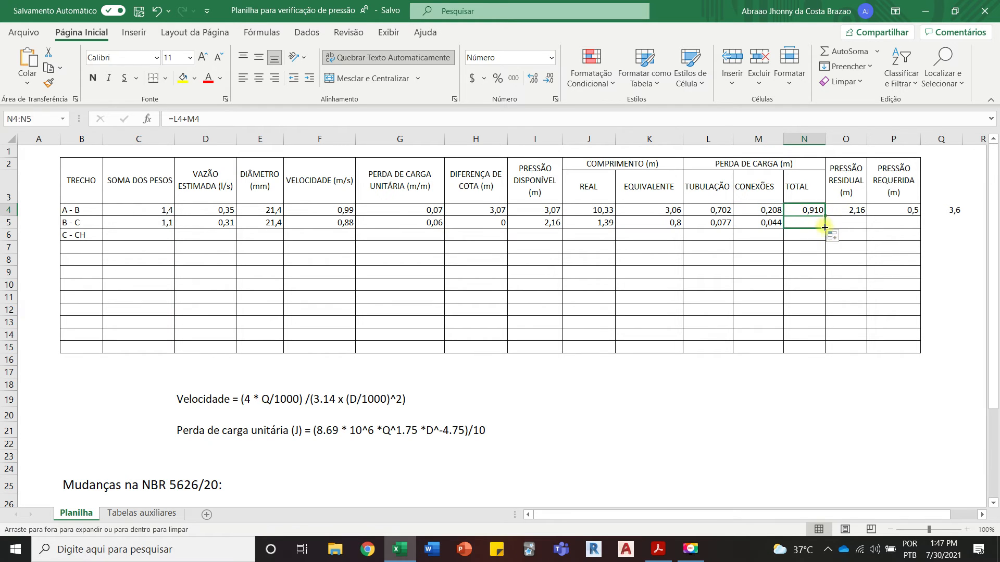
# Step: Fill the PRESSÃO RESIDUAL formula from cell O4 down to O5 for segment B - C and inspect its cell references
pyautogui.click(857, 210)
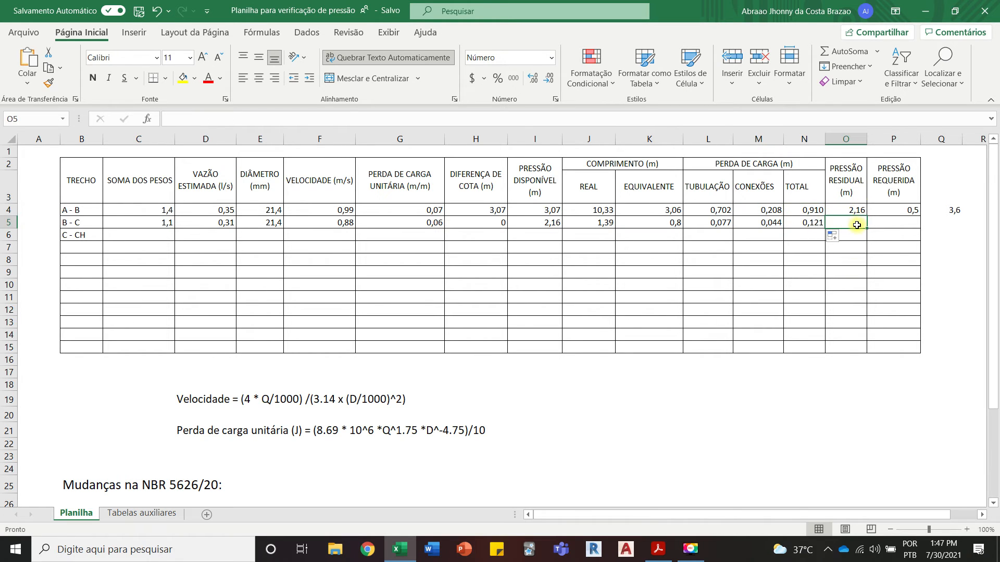
pyautogui.moveTo(867, 216); pyautogui.dragTo(865, 235)
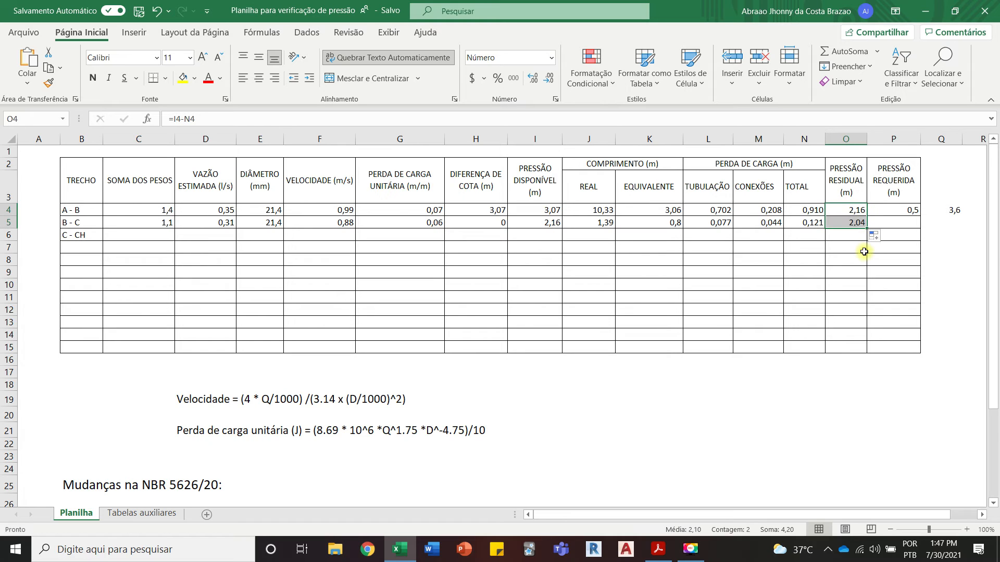
pyautogui.click(854, 221)
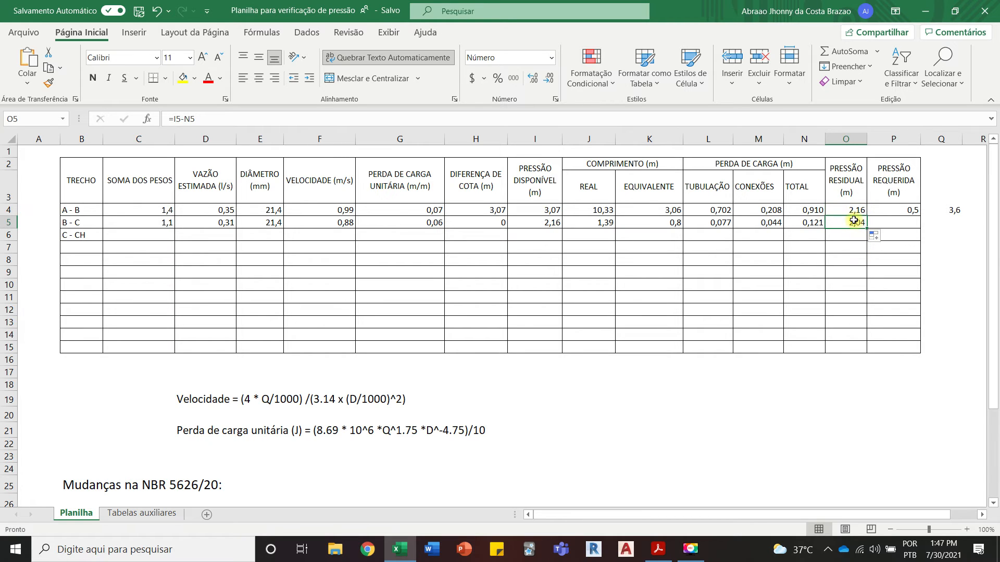
pyautogui.click(180, 119)
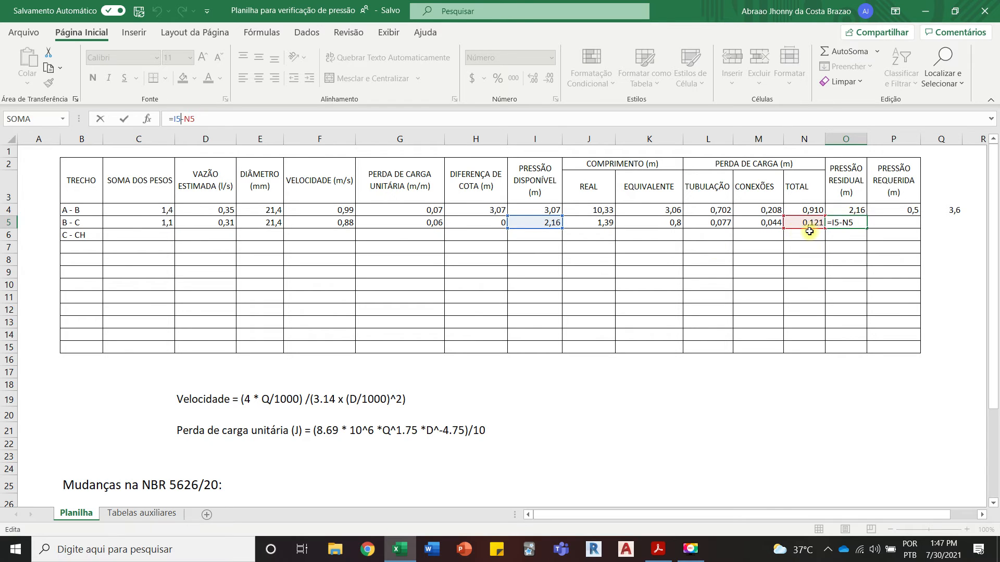
pyautogui.press('Escape')
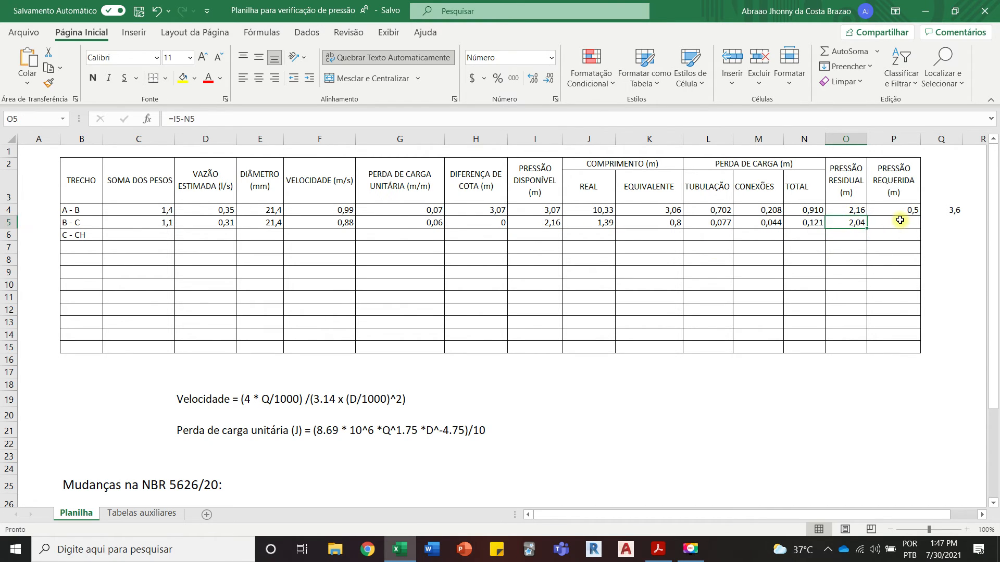
# Step: Enter 0,5 as segment B - C's PRESSÃO REQUERIDA in cell P5
pyautogui.click(899, 220)
pyautogui.write('0,5')
pyautogui.click(898, 297)
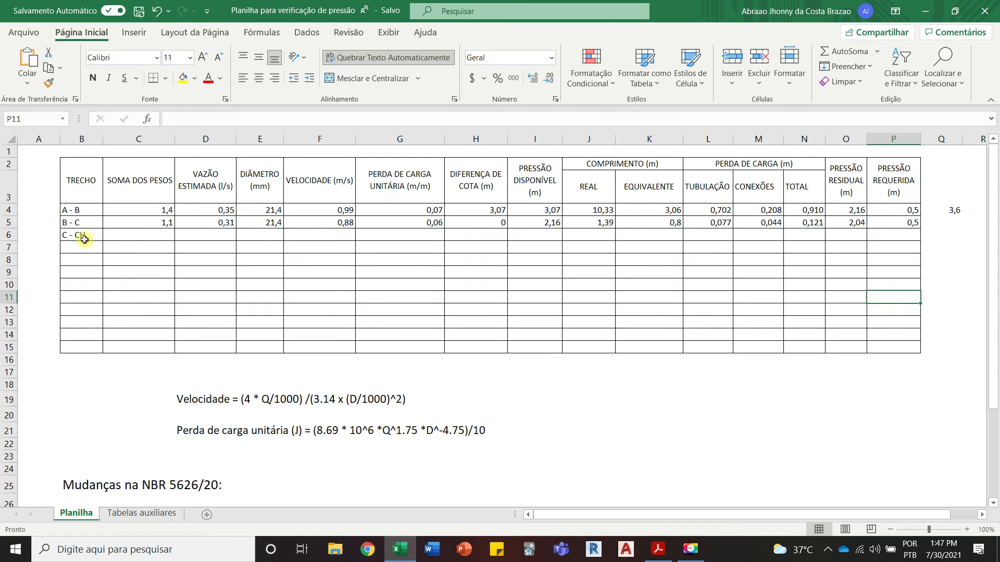
# Step: Check segment C - CH in the Acrobat Reader isometric and Excel's Tabelas auxiliares weights, and enter 0,4 as its SOMA DOS PESOS in Planilha cell C6
pyautogui.click(139, 235)
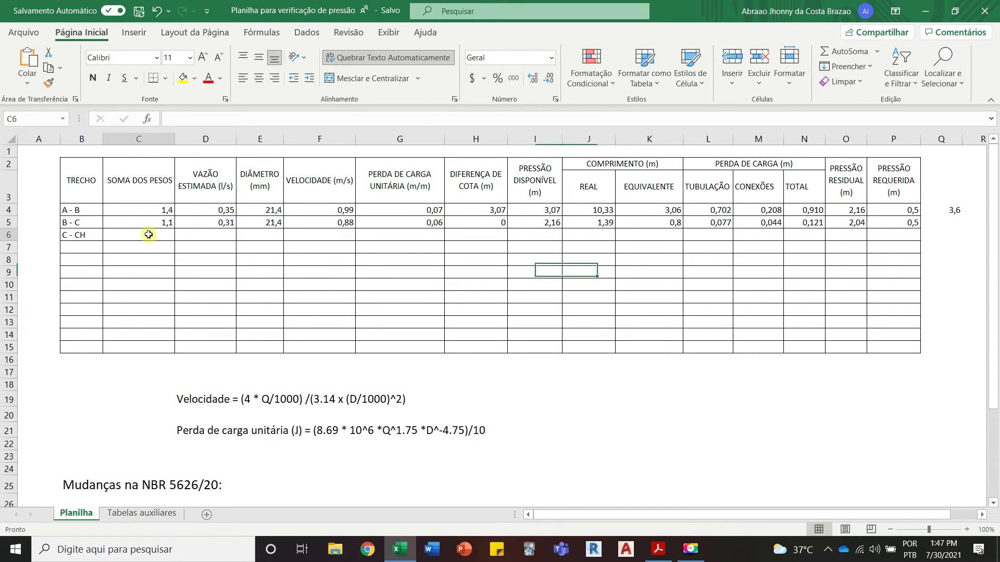
pyautogui.click(408, 556)
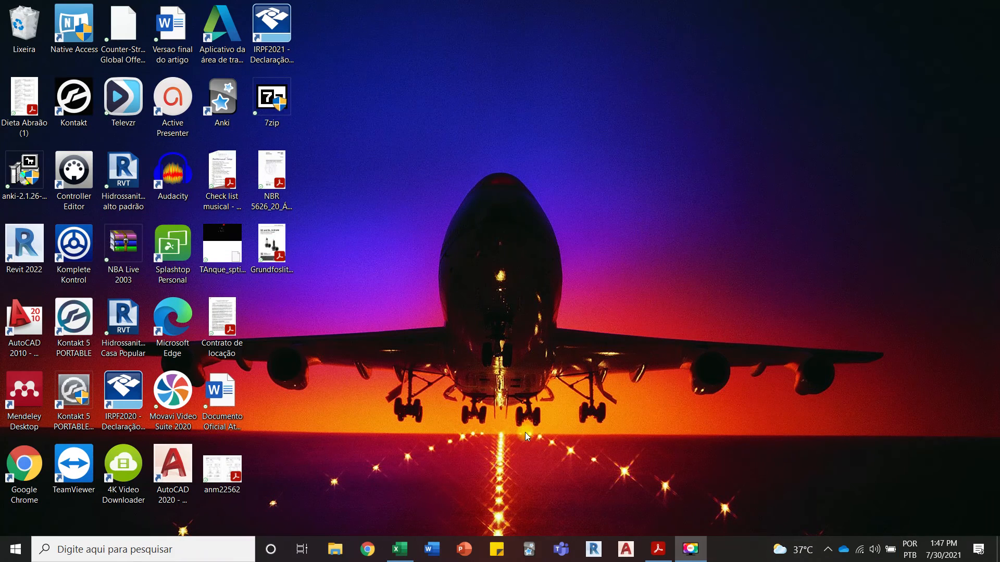
pyautogui.click(401, 550)
pyautogui.click(658, 556)
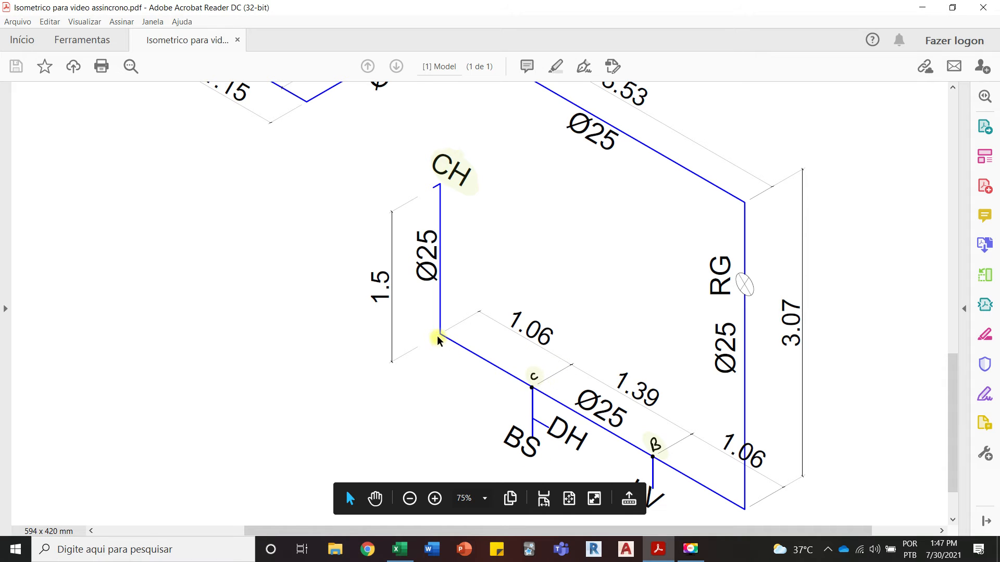
pyautogui.click(401, 554)
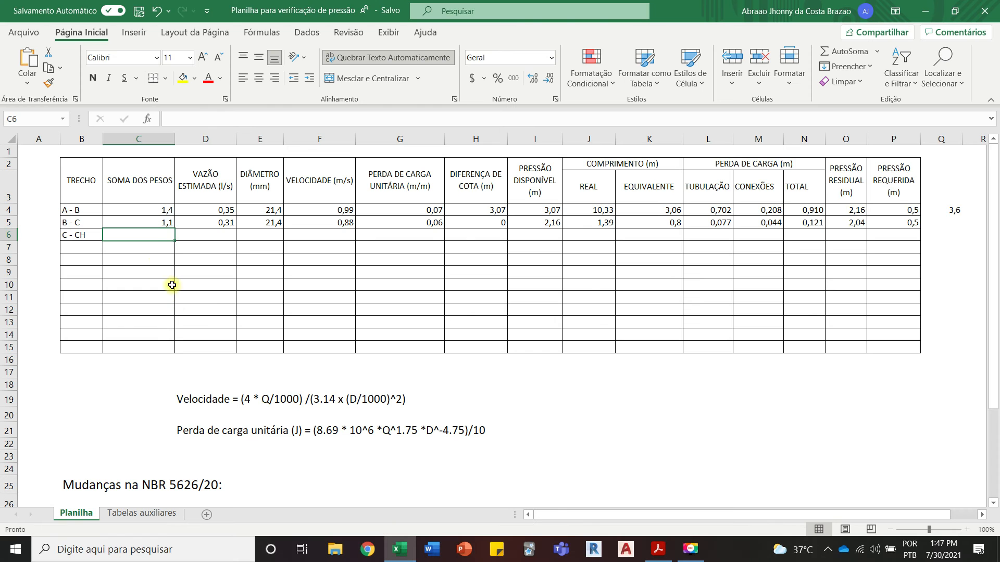
pyautogui.click(142, 513)
pyautogui.scroll(-4, 274, 382)
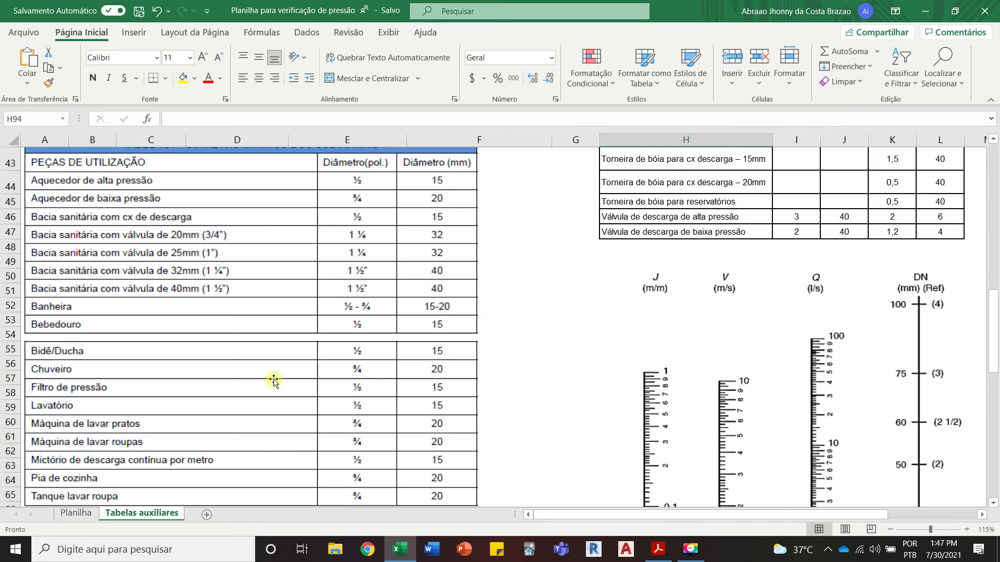
pyautogui.scroll(14, 271, 380)
pyautogui.scroll(-1, 162, 364)
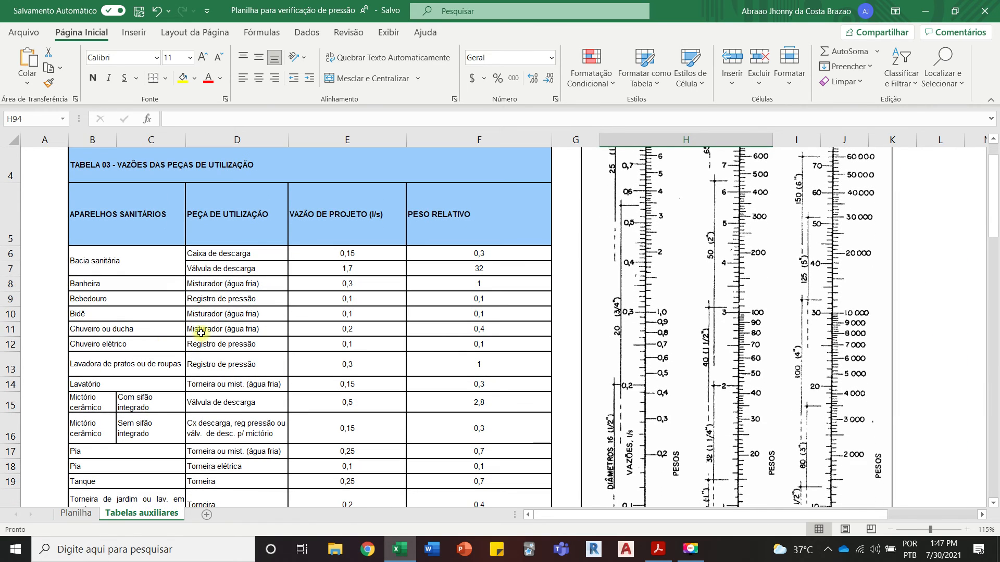
pyautogui.click(77, 513)
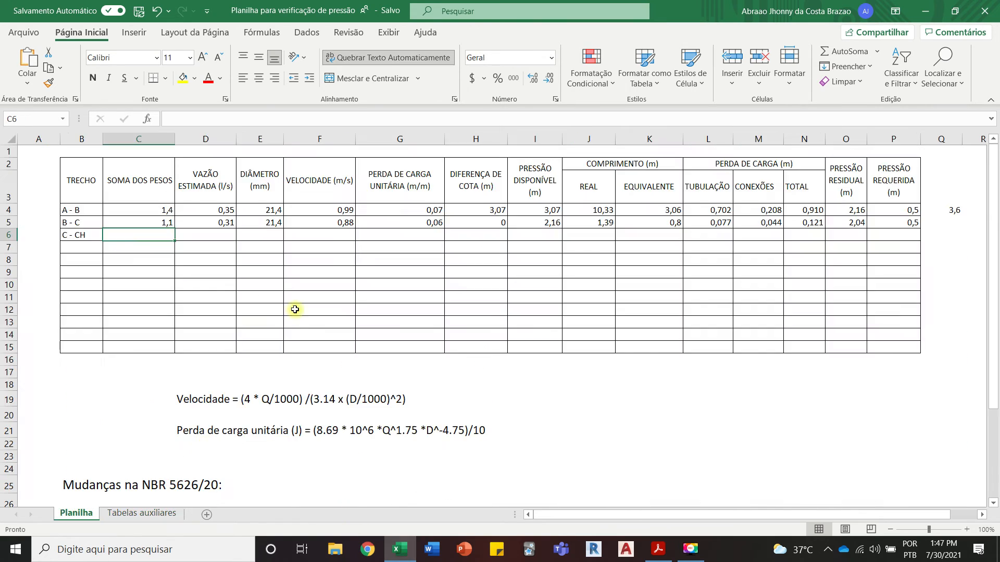
pyautogui.write('0,4')
# Step: Fill the VAZÃO ESTIMADA formula from D5 down to D6 and enter 21,4 as segment C - CH's DIÂMETRO in cell E6
pyautogui.click(228, 223)
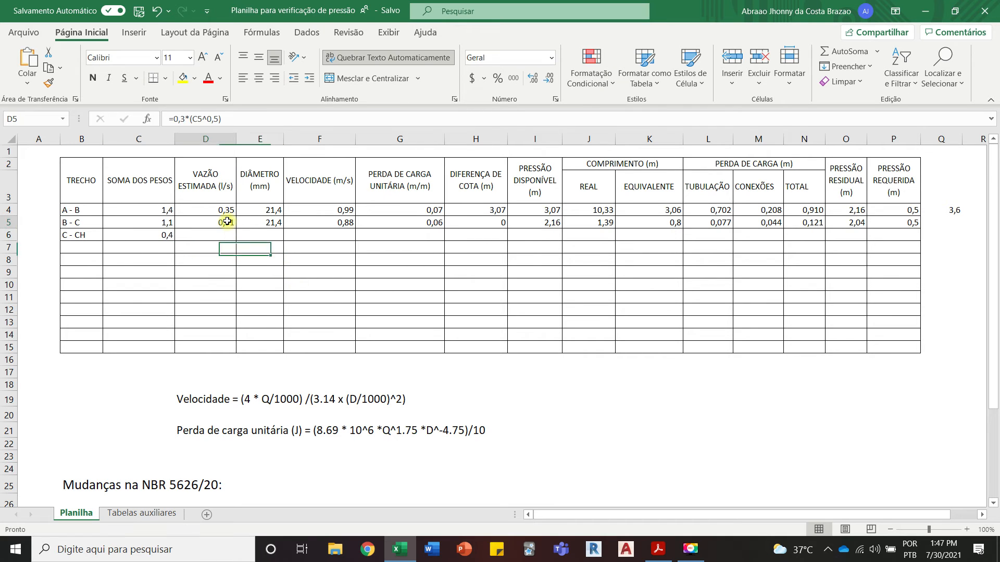
pyautogui.moveTo(238, 226); pyautogui.dragTo(281, 224)
pyautogui.click(277, 225)
pyautogui.click(275, 235)
pyautogui.write('21,4')
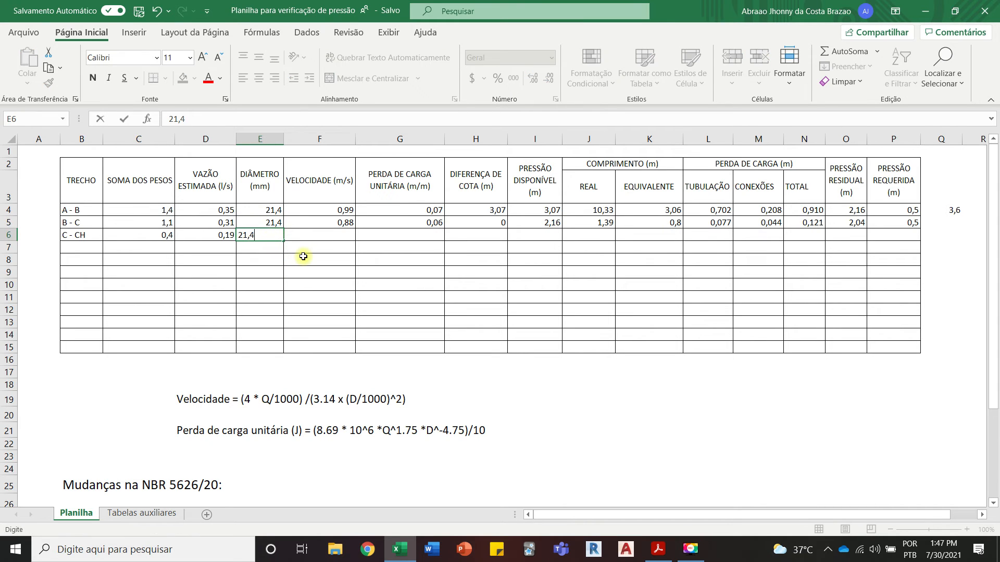
pyautogui.click(328, 234)
# Step: Fill the VELOCIDADE and PERDA DE CARGA UNITÁRIA formulas from cells F5 and G5 down to row 6 for segment C - CH
pyautogui.click(339, 221)
pyautogui.moveTo(355, 229); pyautogui.dragTo(355, 244)
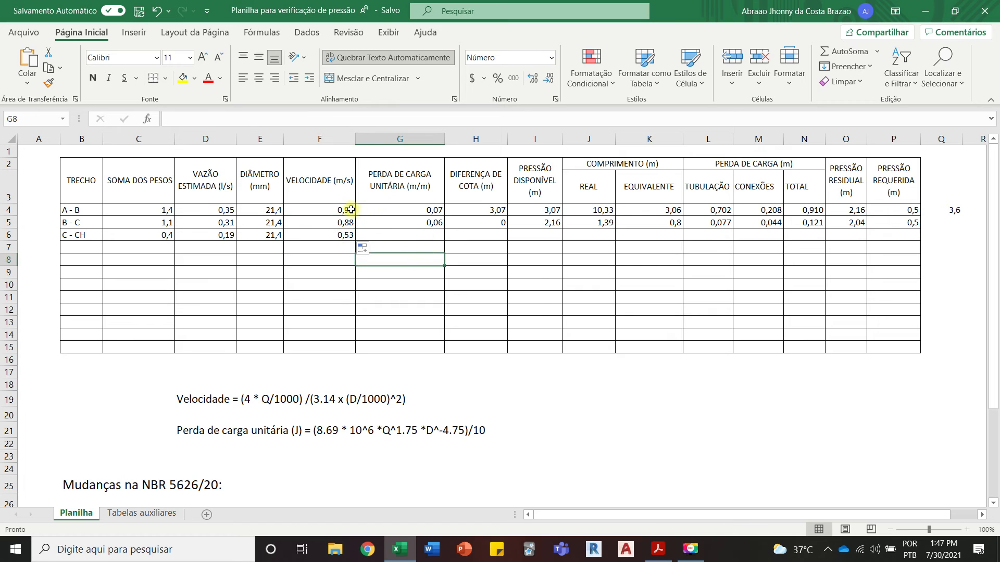
pyautogui.click(424, 222)
pyautogui.moveTo(443, 229); pyautogui.dragTo(458, 242)
# Step: Check segment C - CH's vertical rise in the Acrobat Reader isometric and enter -1,5 as its DIFERENÇA DE COTA in Excel cell H6
pyautogui.click(494, 234)
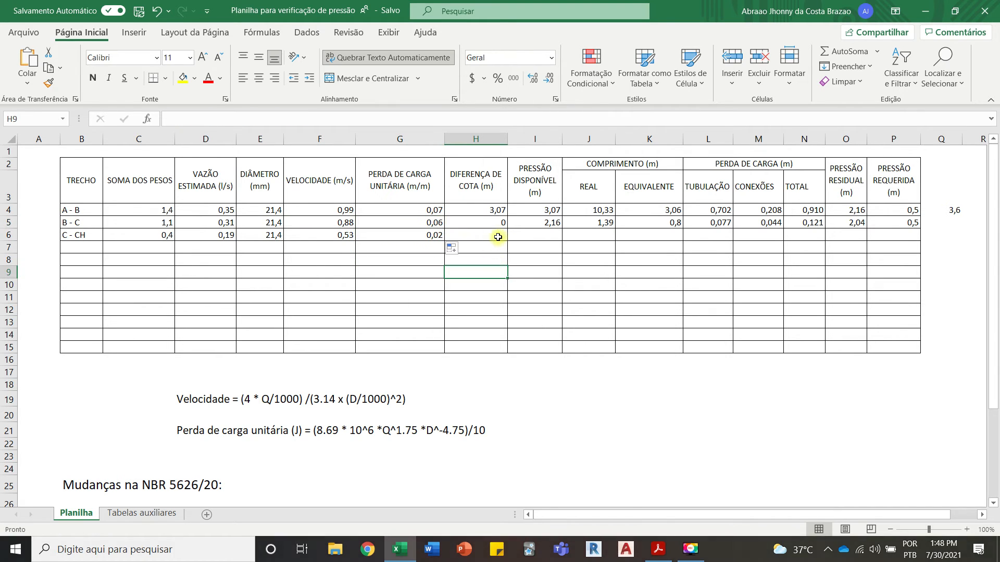
pyautogui.click(406, 553)
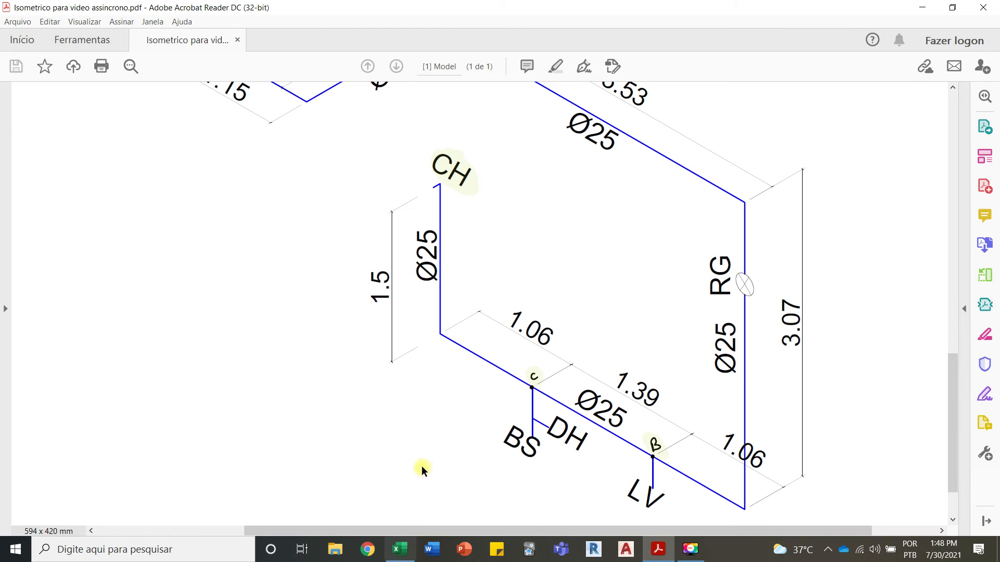
pyautogui.scroll(1, 457, 357)
pyautogui.scroll(-3, 458, 355)
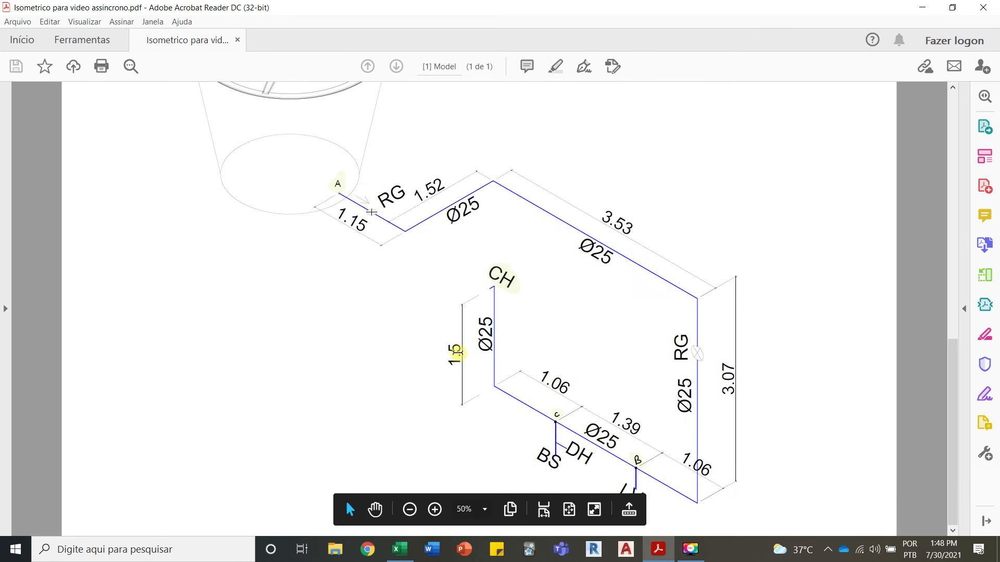
pyautogui.scroll(1, 507, 412)
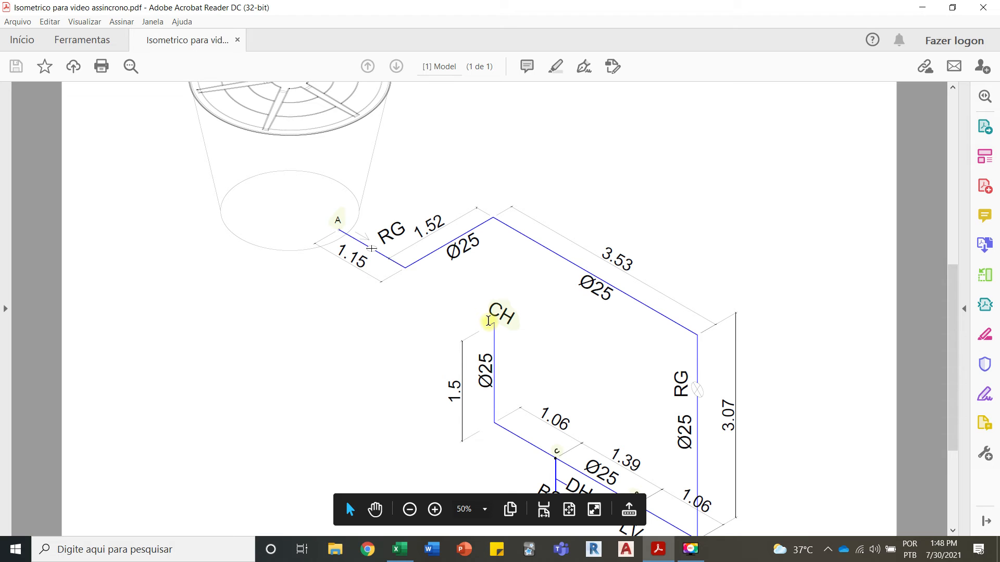
pyautogui.click(400, 550)
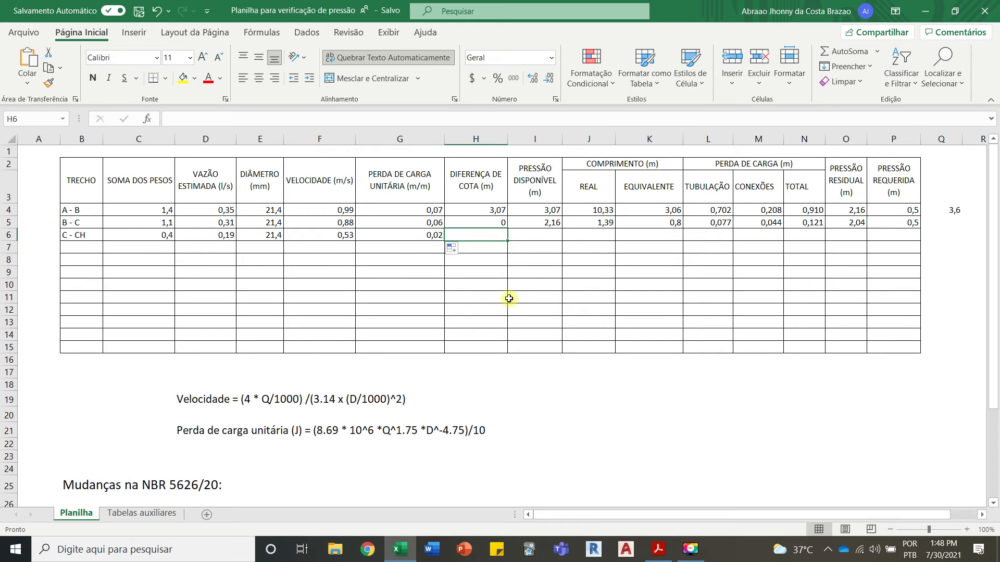
pyautogui.write('-1,5')
pyautogui.press('Return')
# Step: Inspect the cells behind the PRESSÃO DISPONÍVEL formula in I5 and fill it down to I6 for segment C - CH
pyautogui.click(546, 237)
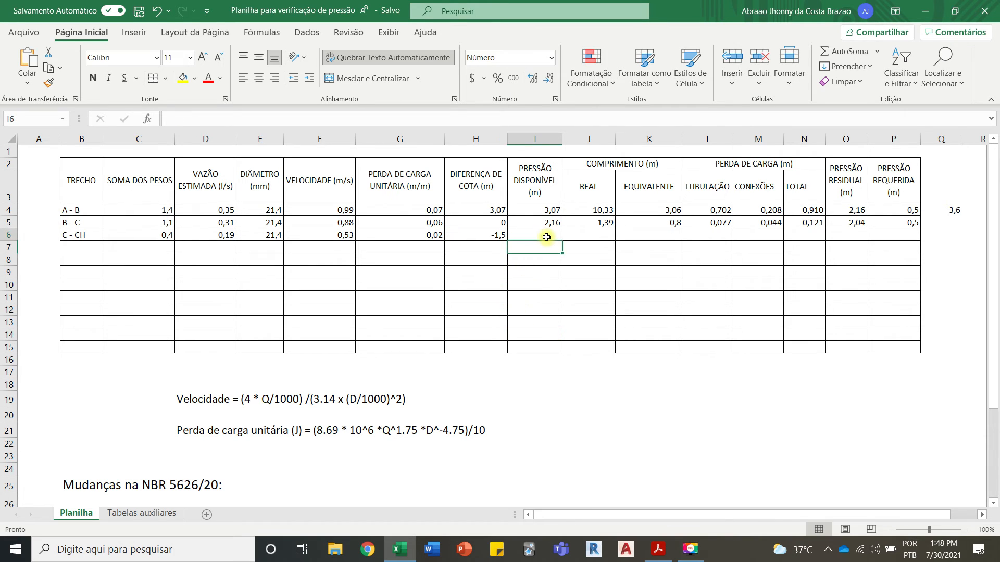
pyautogui.click(556, 225)
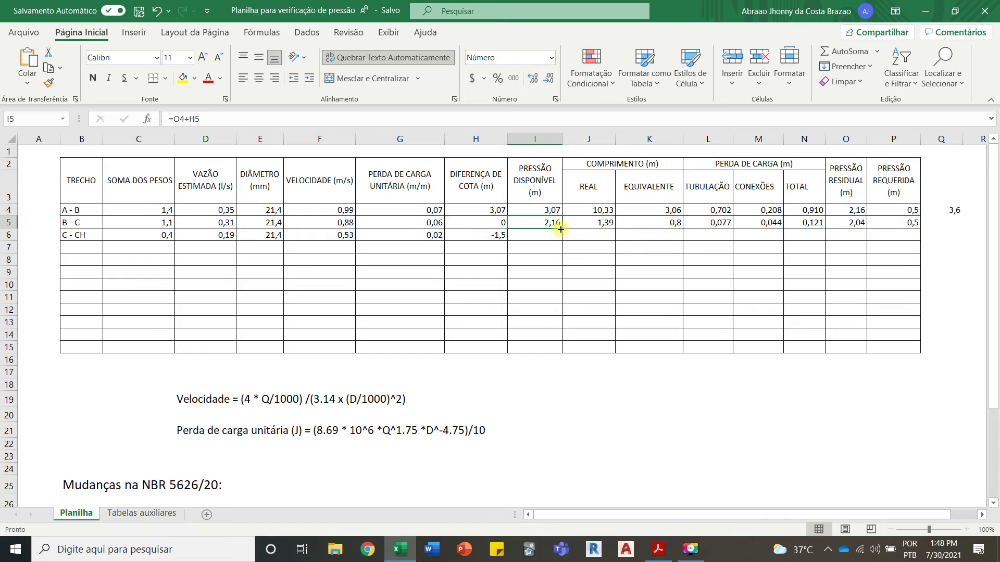
pyautogui.click(849, 220)
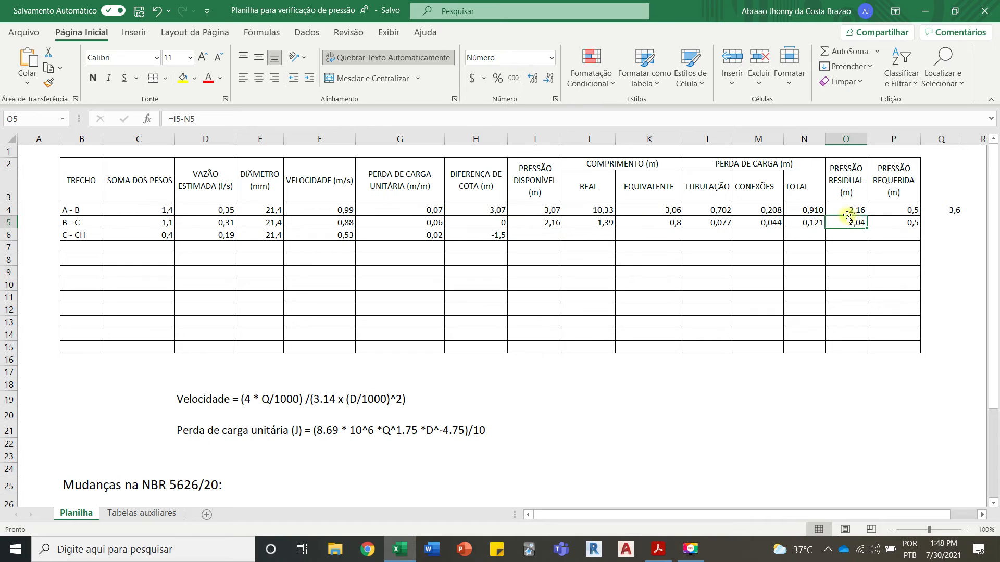
pyautogui.click(498, 235)
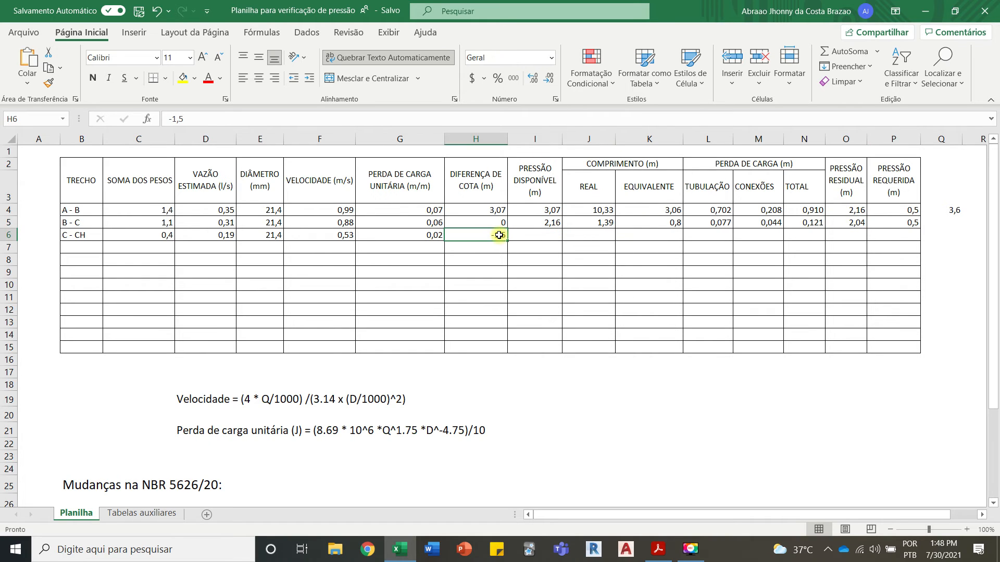
pyautogui.click(548, 221)
pyautogui.moveTo(562, 228); pyautogui.dragTo(564, 242)
pyautogui.click(547, 235)
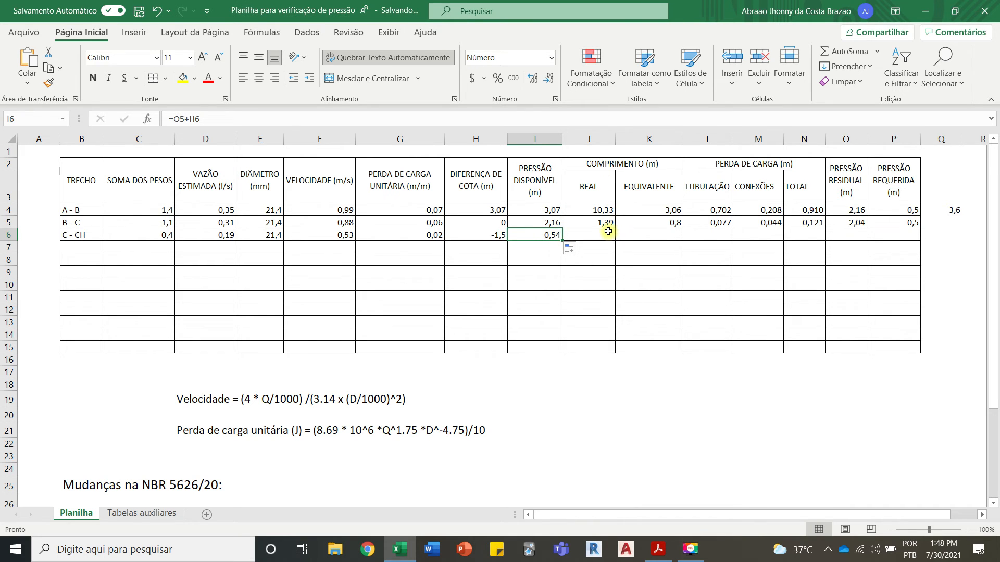
# Step: Check segment C - CH's pipe lengths in the Acrobat Reader isometric and enter 2,11 as its REAL length in Excel cell J6
pyautogui.click(400, 549)
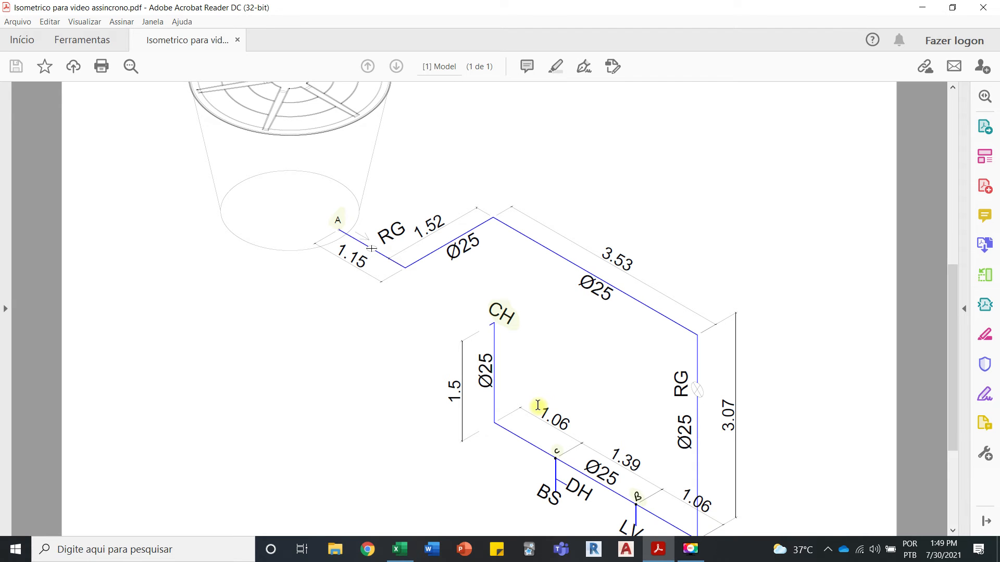
pyautogui.click(400, 549)
pyautogui.click(589, 235)
pyautogui.write('2,11')
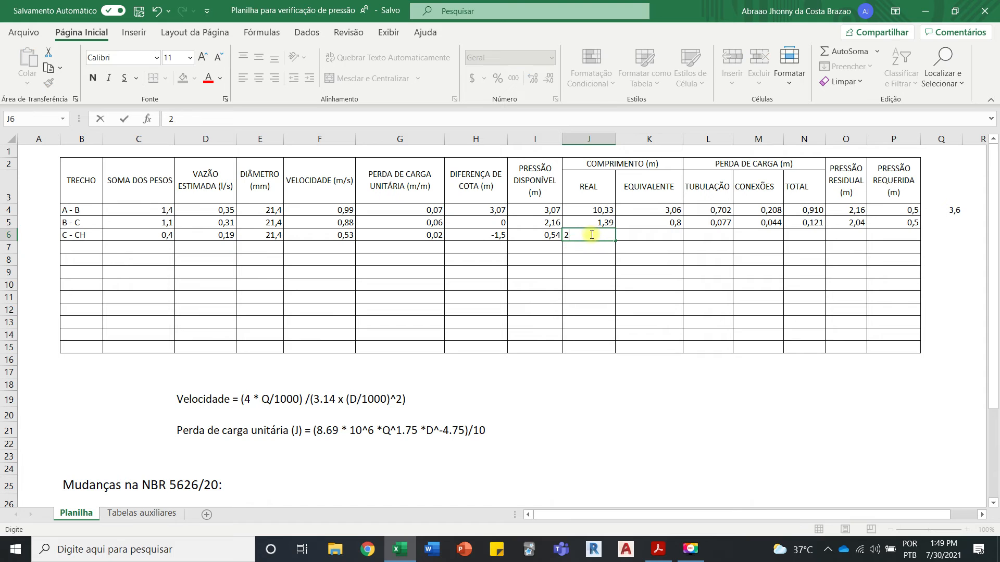
pyautogui.click(590, 284)
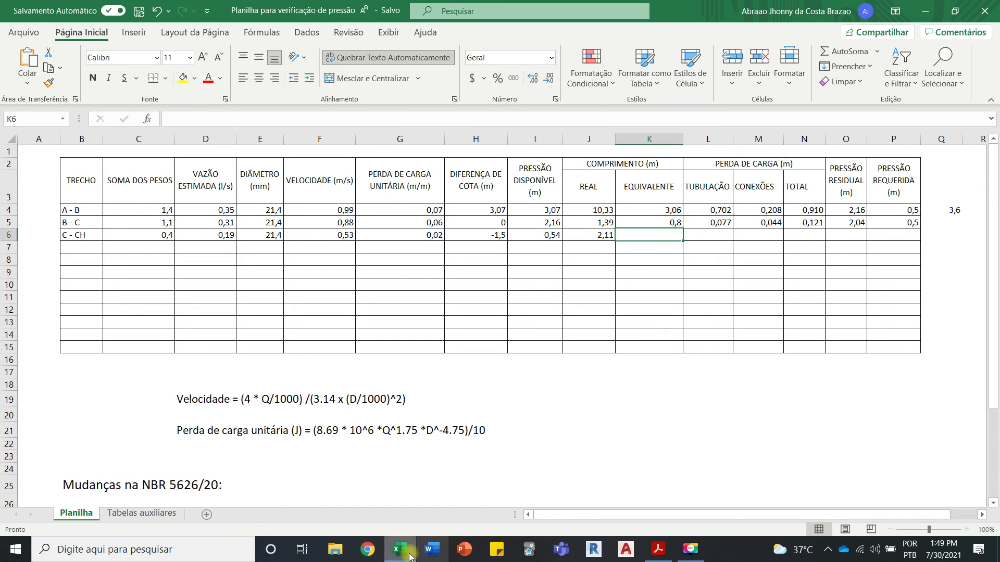
# Step: Check segment C - CH's fittings in the Acrobat Reader isometric and Excel's Tabelas auxiliares, and enter 1,7 as its EQUIVALENTE length in Planilha cell K6
pyautogui.hotkey('alt', 'Tab')
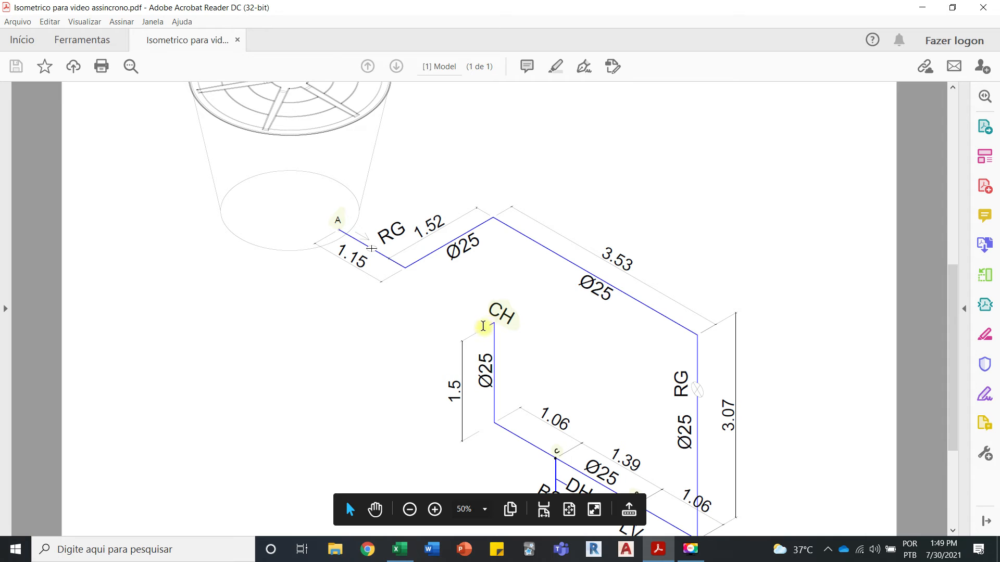
pyautogui.click(397, 551)
pyautogui.click(142, 513)
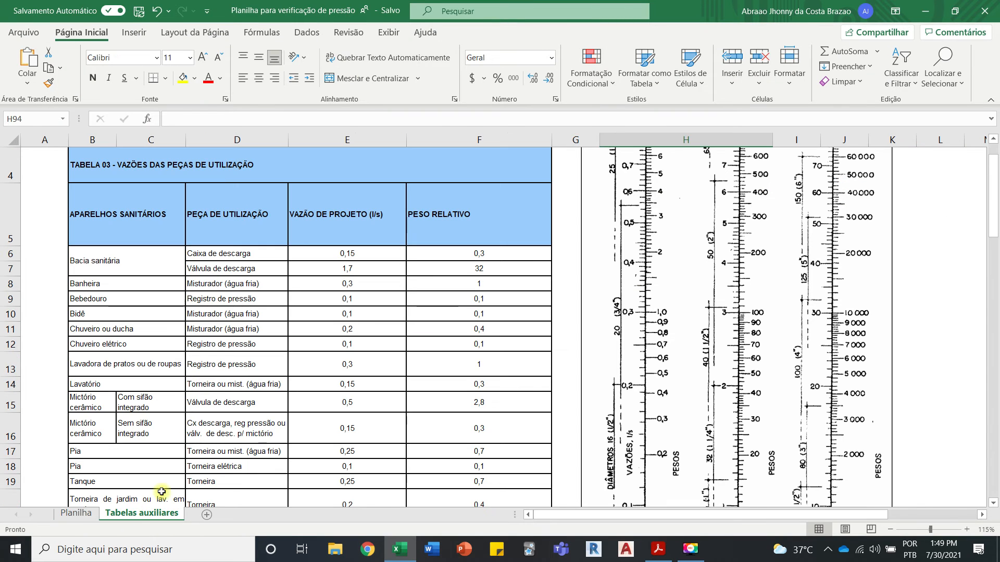
pyautogui.scroll(-5, 214, 417)
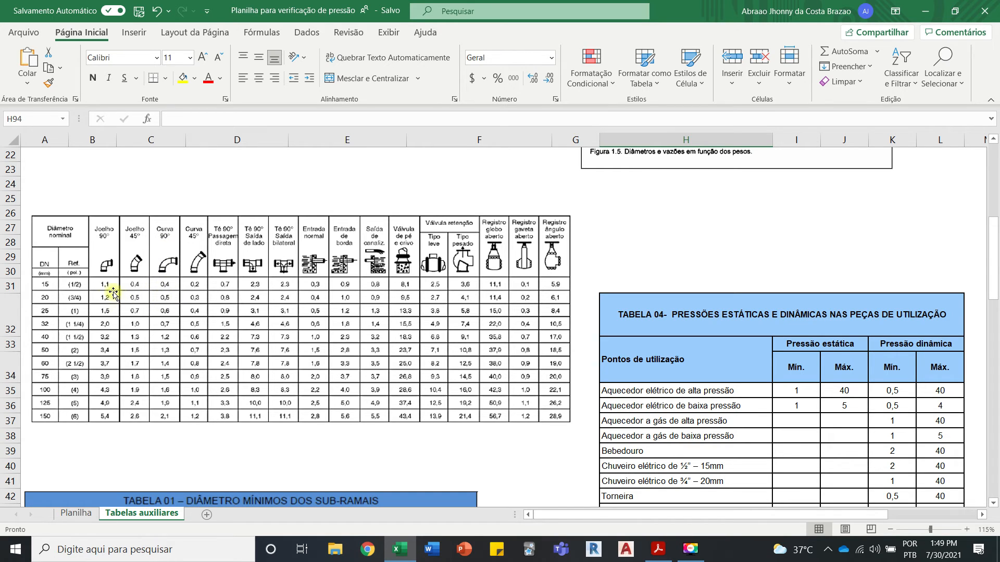
pyautogui.click(76, 514)
pyautogui.write('1,7')
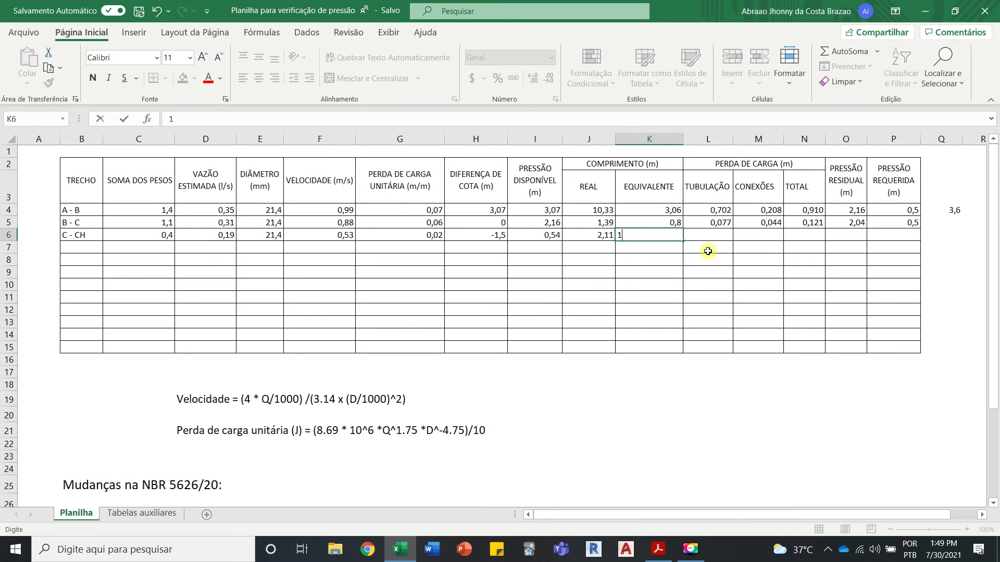
pyautogui.click(718, 297)
# Step: Fill the TUBULAÇÃO, CONEXÕES and TOTAL head loss formulas from cells L5, M5 and N5 down to row 6 for segment C - CH
pyautogui.click(715, 221)
pyautogui.moveTo(732, 228); pyautogui.dragTo(721, 239)
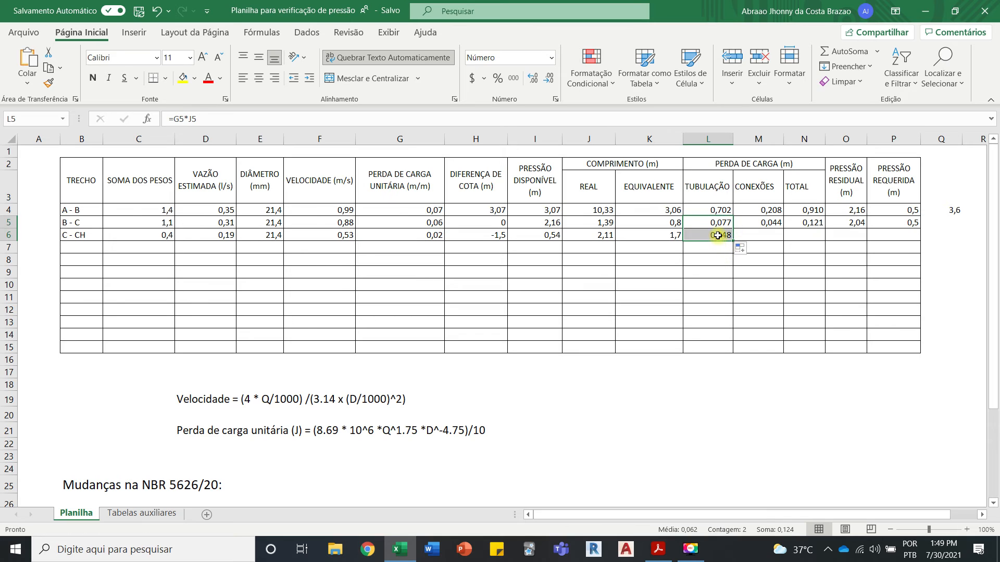
pyautogui.click(770, 226)
pyautogui.moveTo(783, 229)
pyautogui.mouseDown()
pyautogui.moveTo(779, 251)
pyautogui.moveTo(772, 241)
pyautogui.mouseUp()
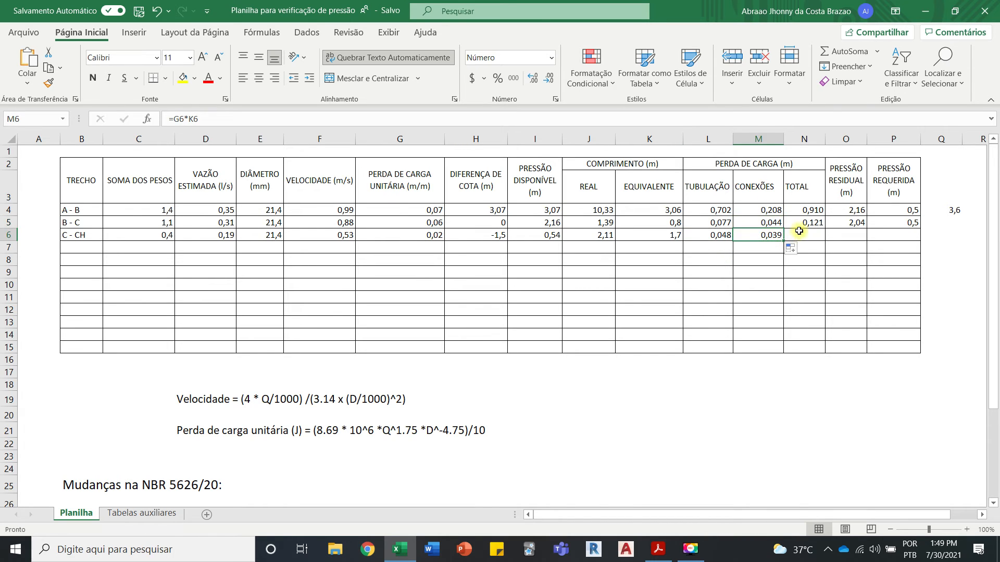
pyautogui.click(812, 225)
pyautogui.moveTo(825, 229); pyautogui.dragTo(824, 240)
pyautogui.click(808, 237)
# Step: Fill the PRESSÃO RESIDUAL formula from cell O5 down to O6 for segment C - CH
pyautogui.click(852, 223)
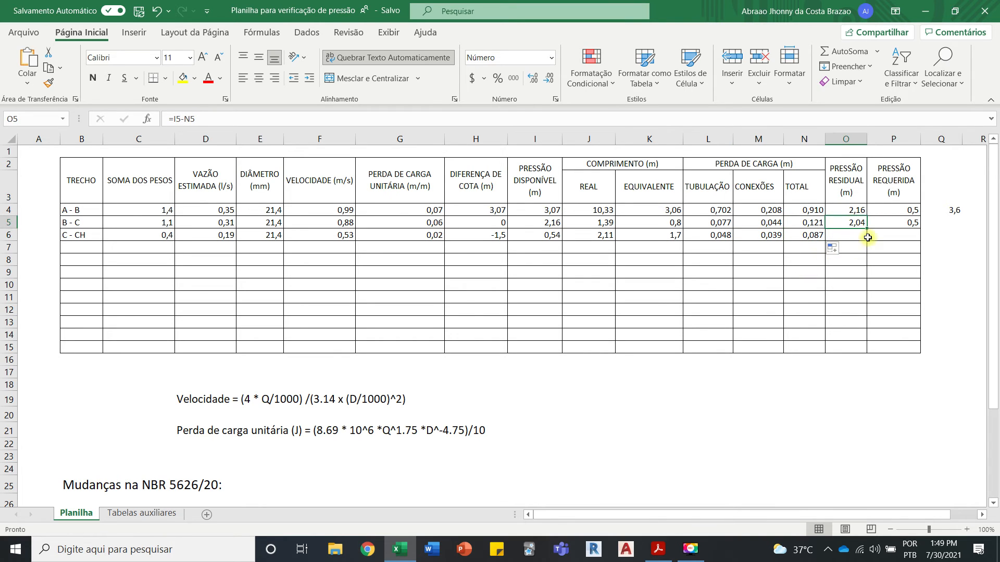
pyautogui.moveTo(867, 228); pyautogui.dragTo(853, 241)
pyautogui.click(841, 238)
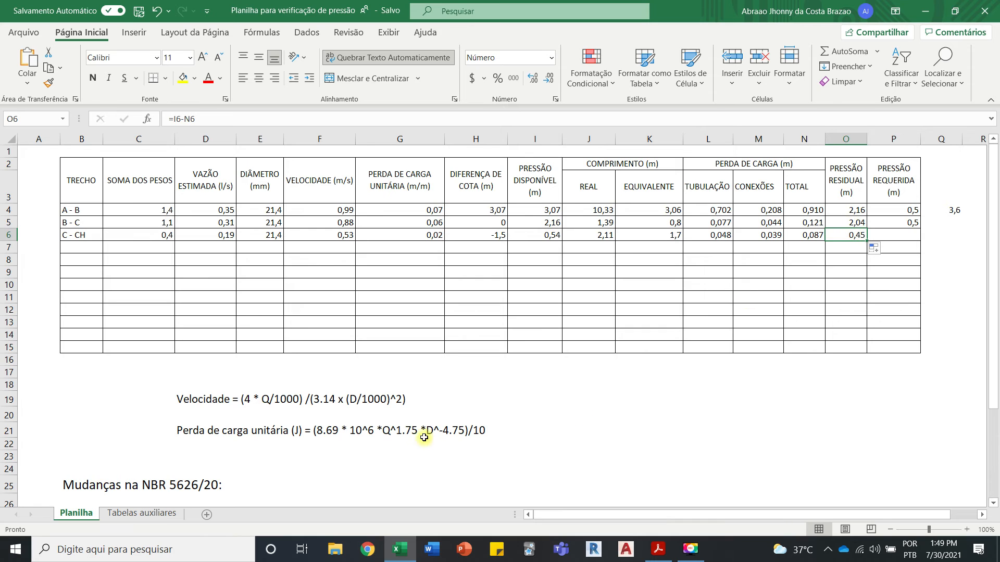
# Step: Review item 5 of the NBR 5626/20 changes on minimum dynamic pressure and compare it with segment C - CH's PRESSÃO RESIDUAL in O6
pyautogui.scroll(-8, 408, 427)
pyautogui.scroll(3, 409, 427)
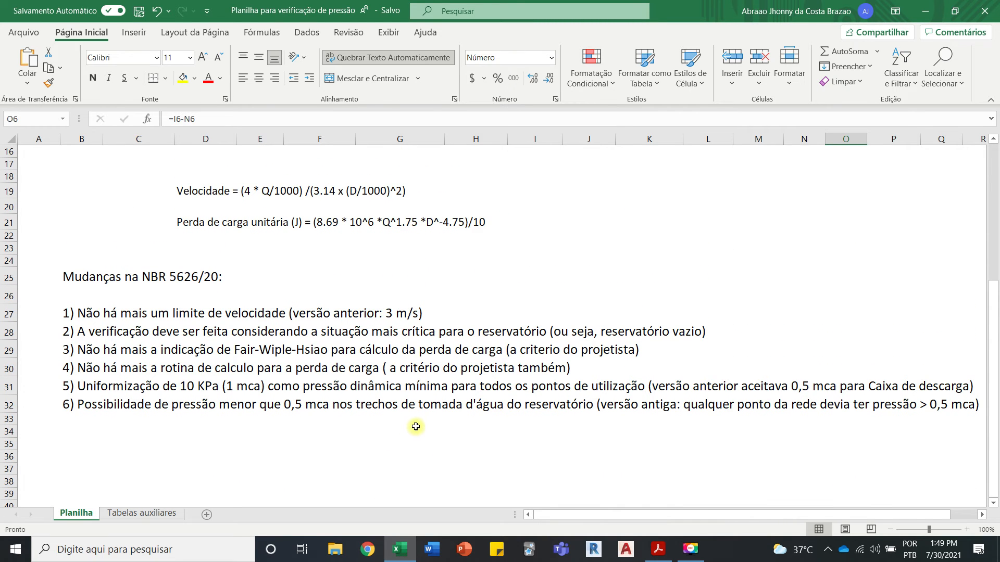
pyautogui.moveTo(78, 384); pyautogui.dragTo(428, 386)
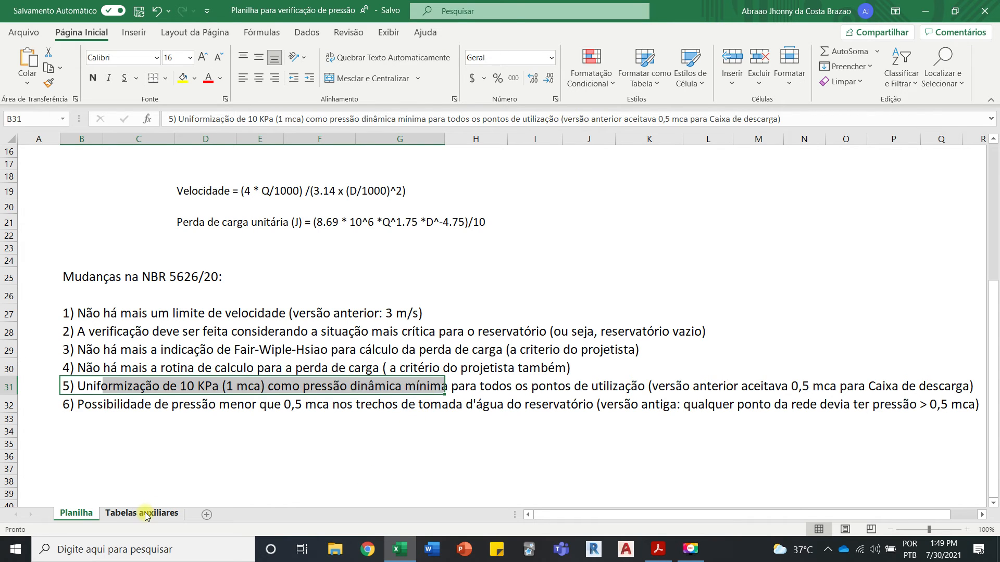
pyautogui.scroll(5, 291, 447)
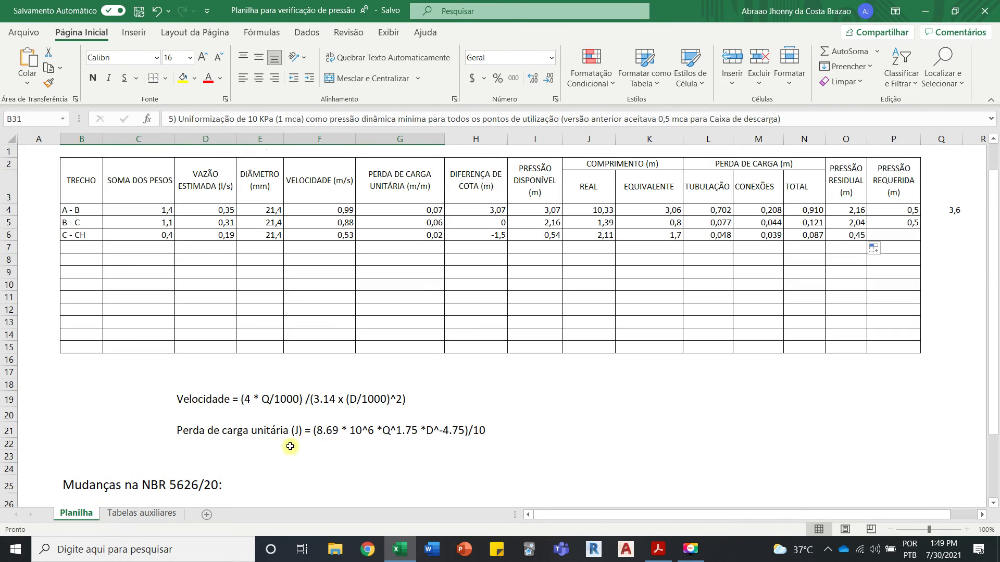
pyautogui.click(851, 234)
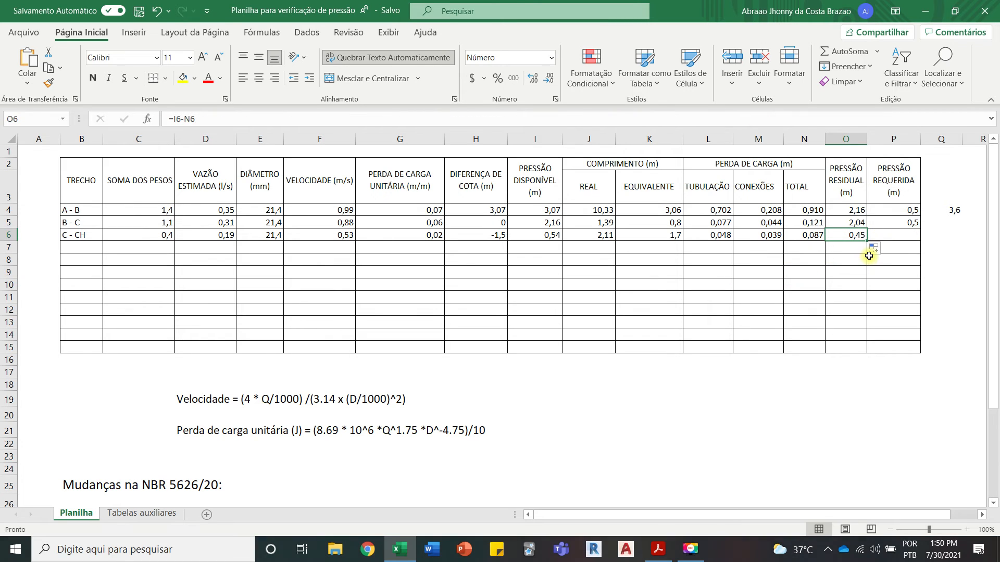
# Step: Enter 1 as segment C - CH's PRESSÃO REQUERIDA in cell P6
pyautogui.click(897, 235)
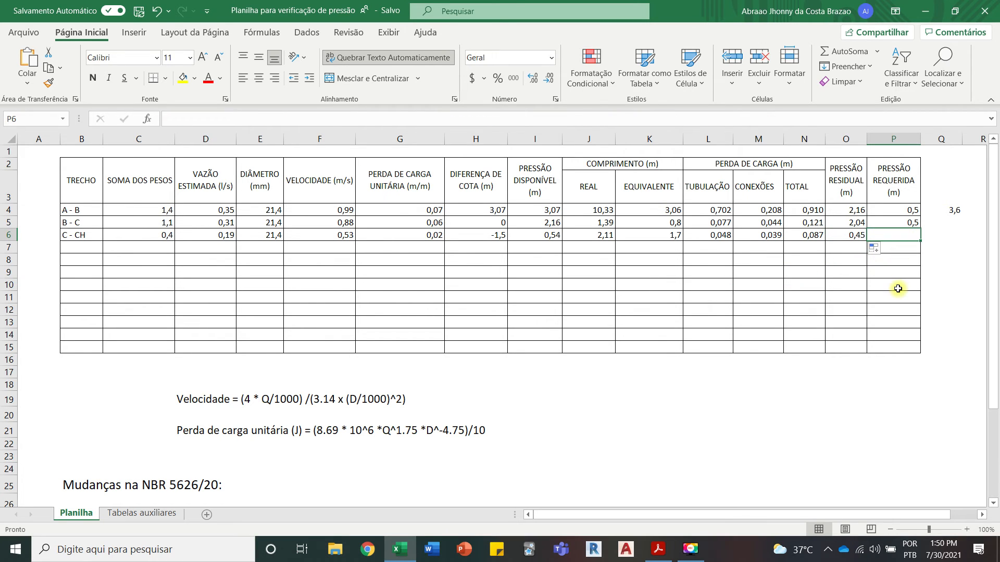
pyautogui.write('1')
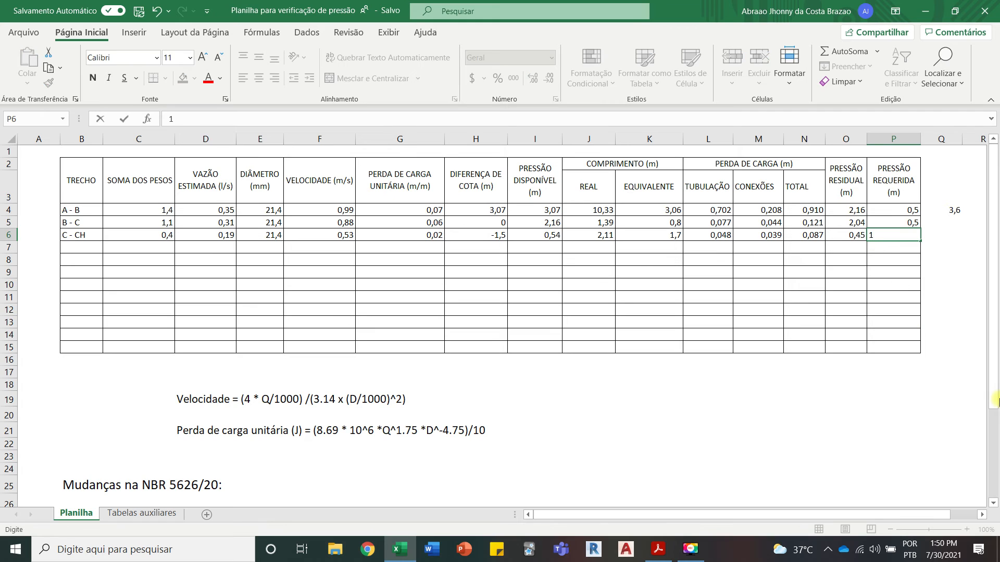
pyautogui.click(902, 296)
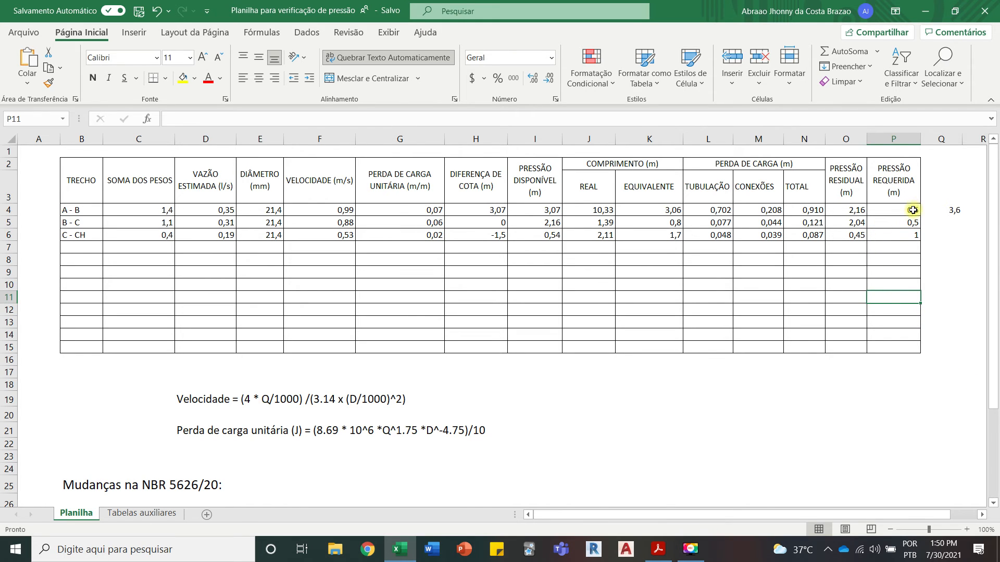
# Step: Mark segment C - CH as "NÃO OK" in cell Q6, beside its required pressure
pyautogui.click(914, 238)
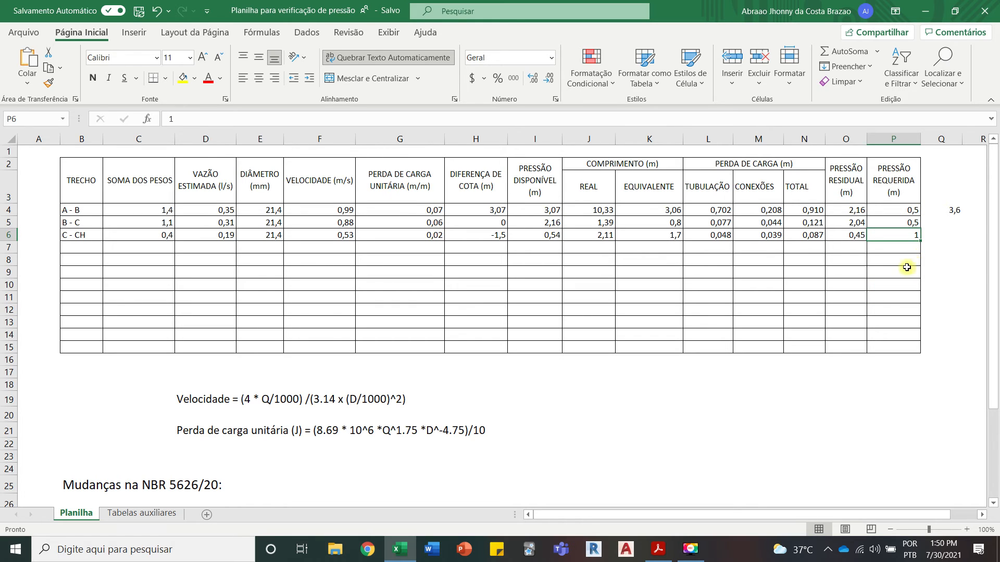
pyautogui.press('Right')
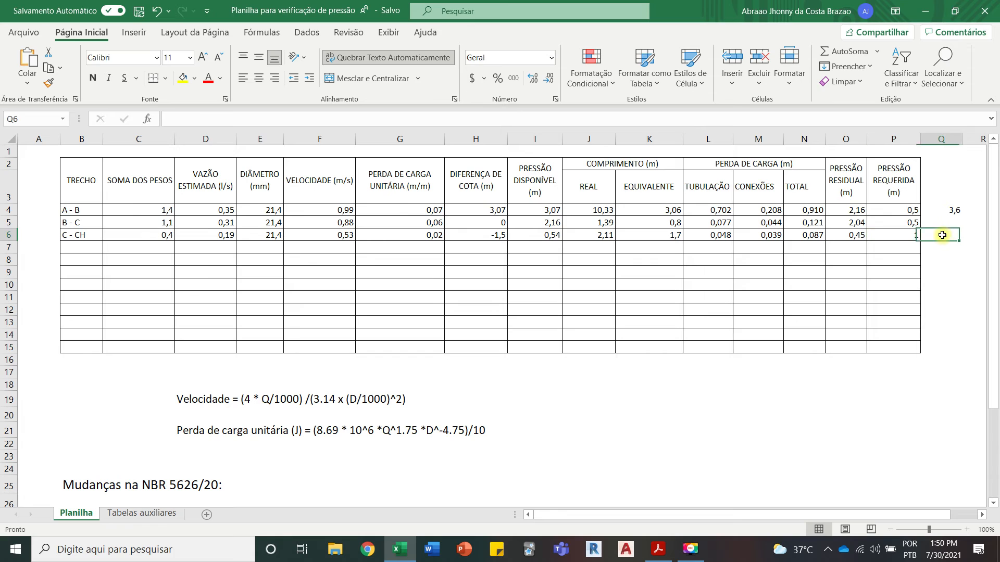
pyautogui.write('NAO')
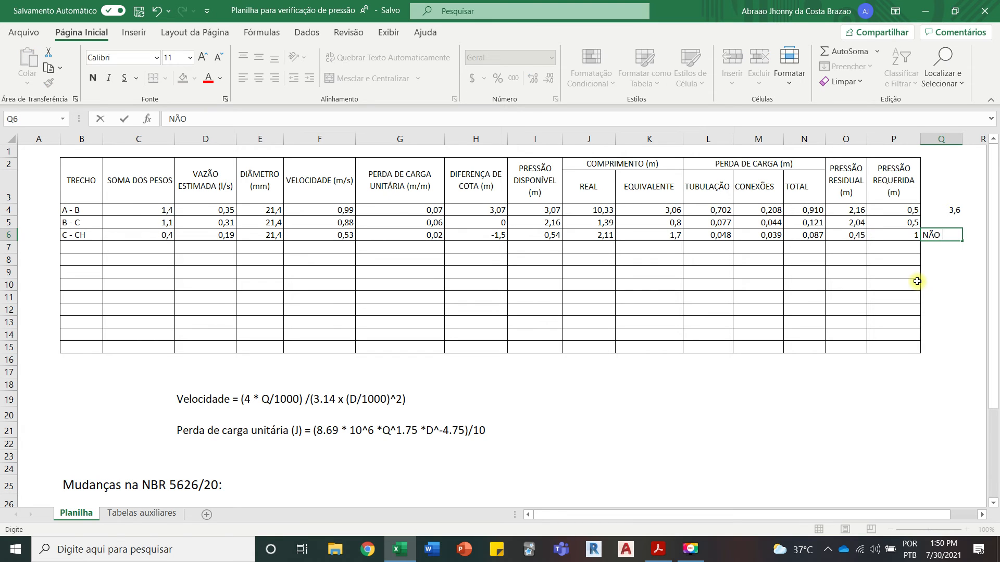
pyautogui.write(' OK')
pyautogui.click(883, 359)
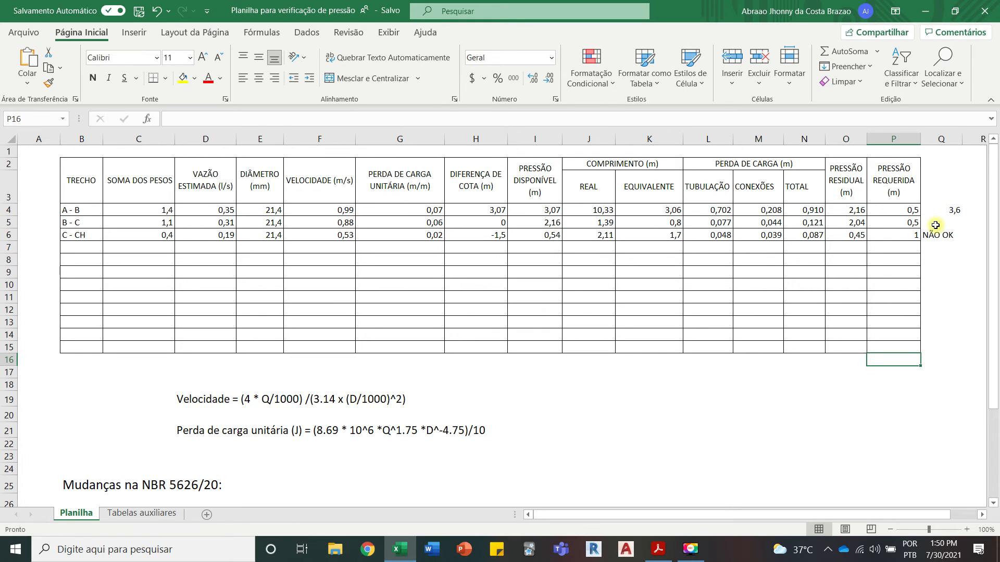
# Step: Switch to Acrobat Reader and review the pipe network isometric from reservoir point A to the shower CH
pyautogui.click(394, 556)
pyautogui.scroll(-1, 406, 425)
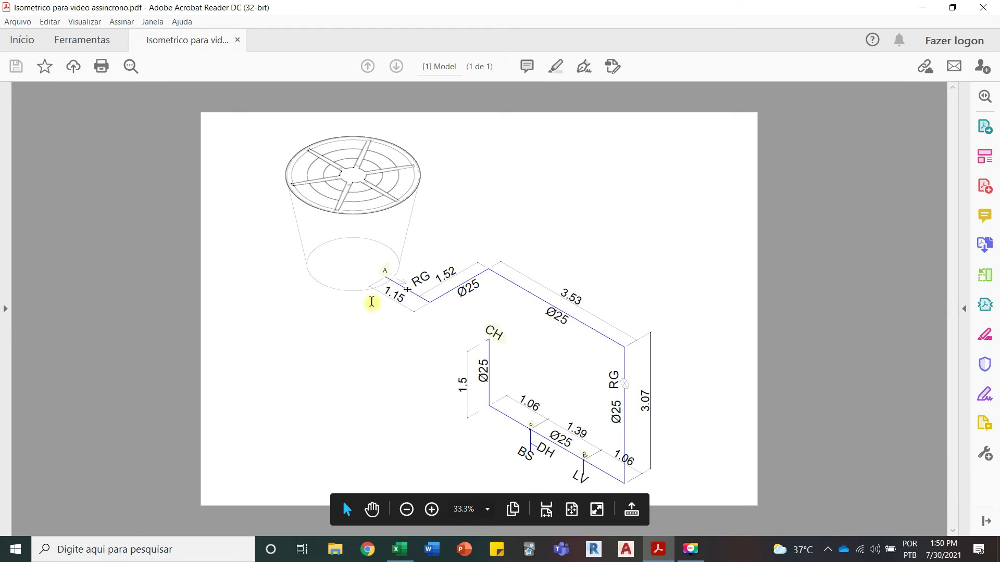
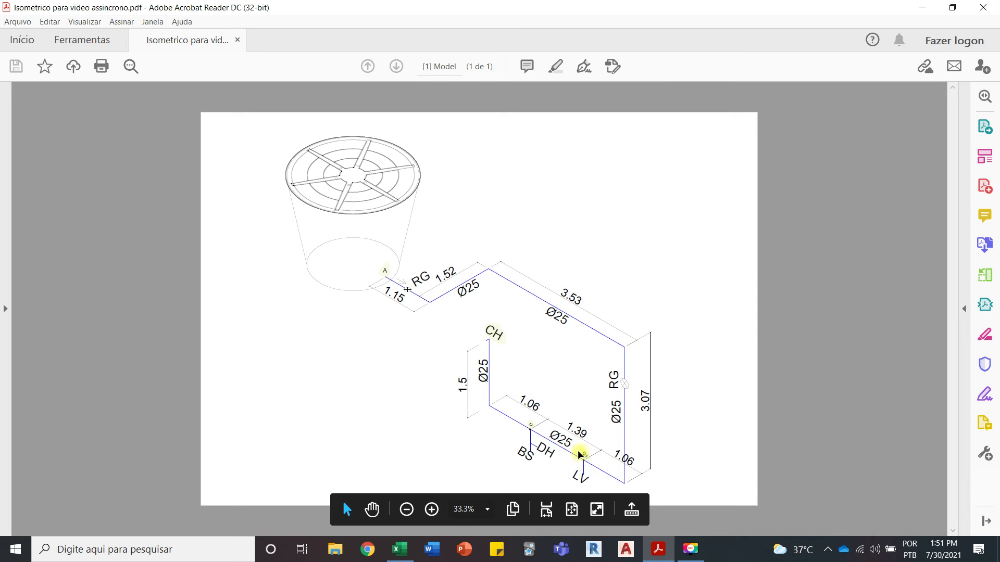
# Step: Switch to Excel and look up PVC Soldável internal diameters in Tabelas auxiliares for segment C - CH's DIÂMETRO in E6
pyautogui.click(399, 549)
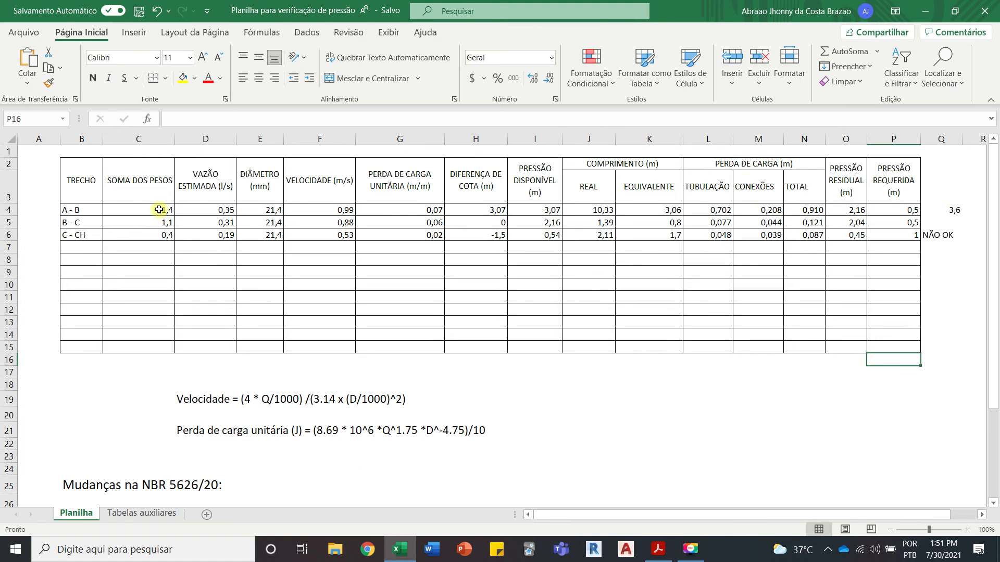
pyautogui.click(157, 236)
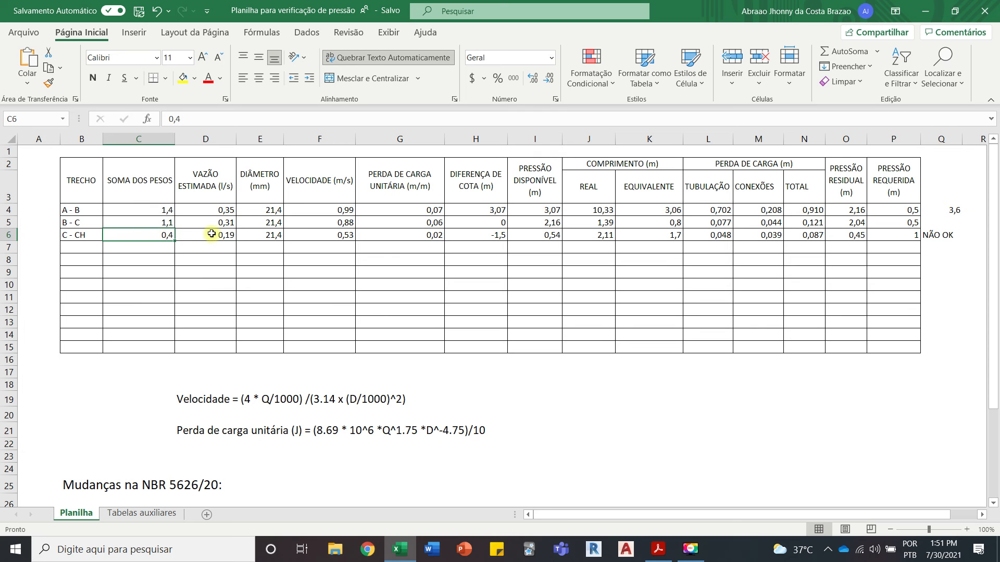
pyautogui.click(270, 237)
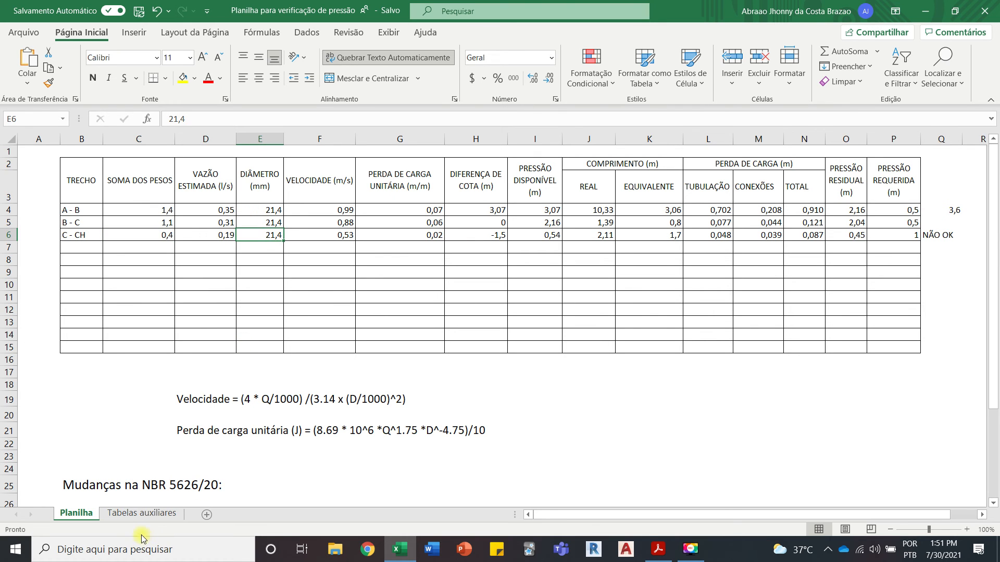
pyautogui.click(141, 513)
pyautogui.scroll(-20, 252, 415)
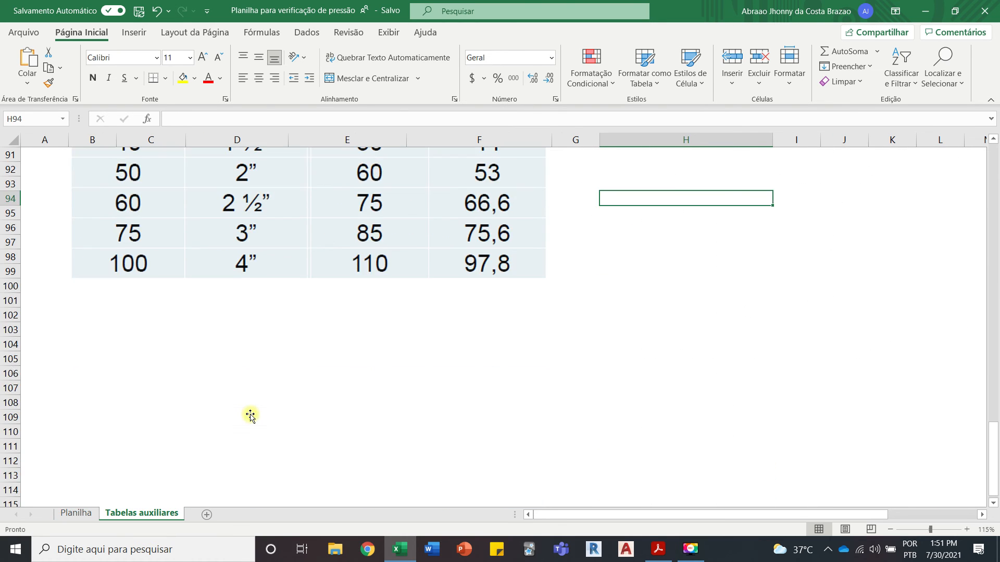
pyautogui.scroll(7, 250, 415)
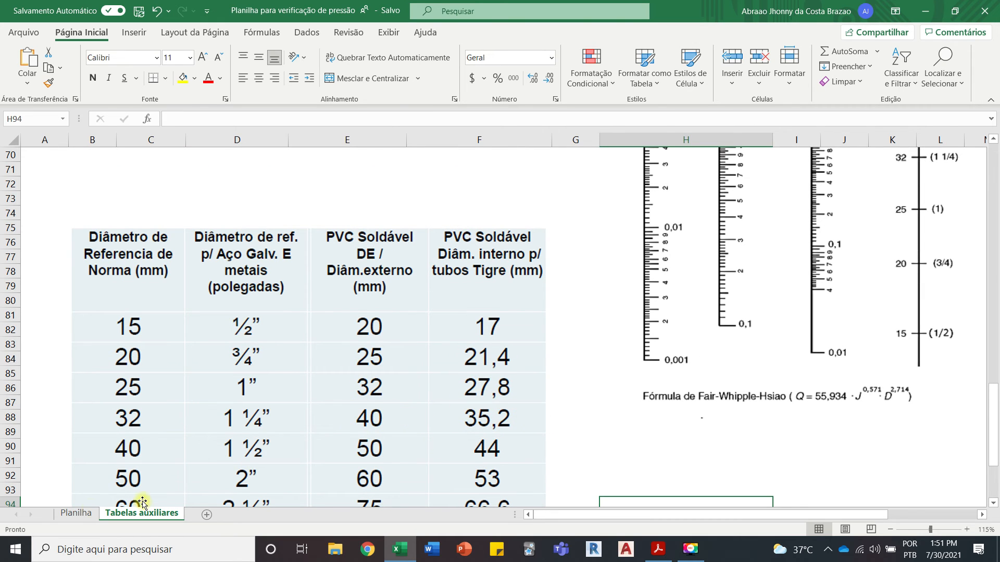
pyautogui.click(81, 513)
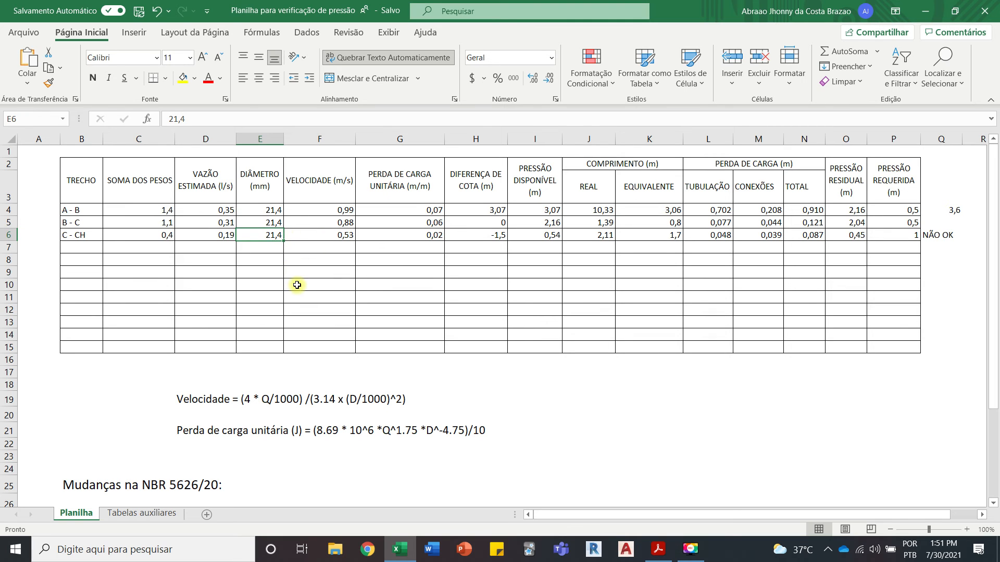
# Step: Try a DIÂMETRO of 35,2 mm for segment C - CH in cell E6 and undo the change
pyautogui.write('35,2')
pyautogui.press('Tab')
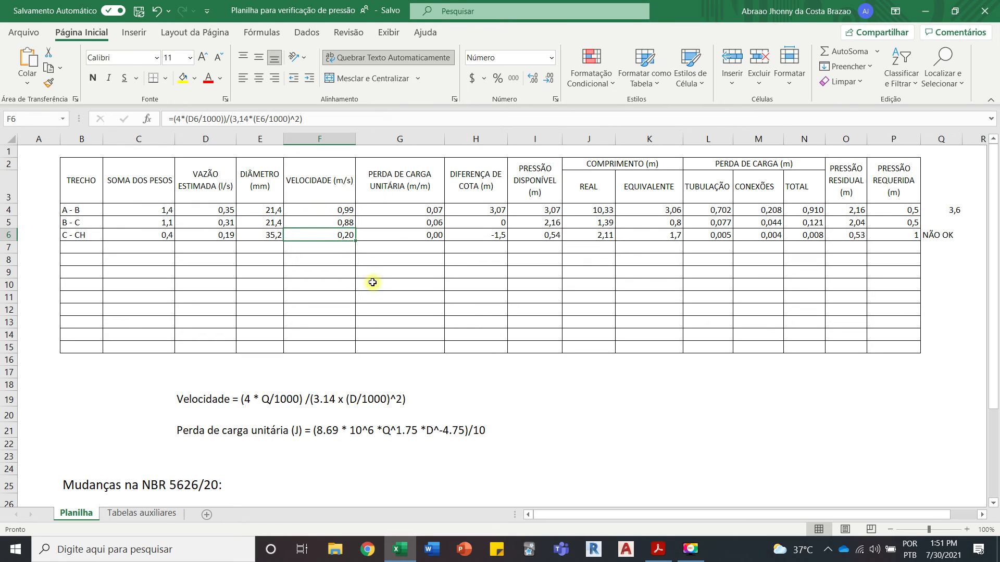
pyautogui.hotkey('ctrl', 'z')
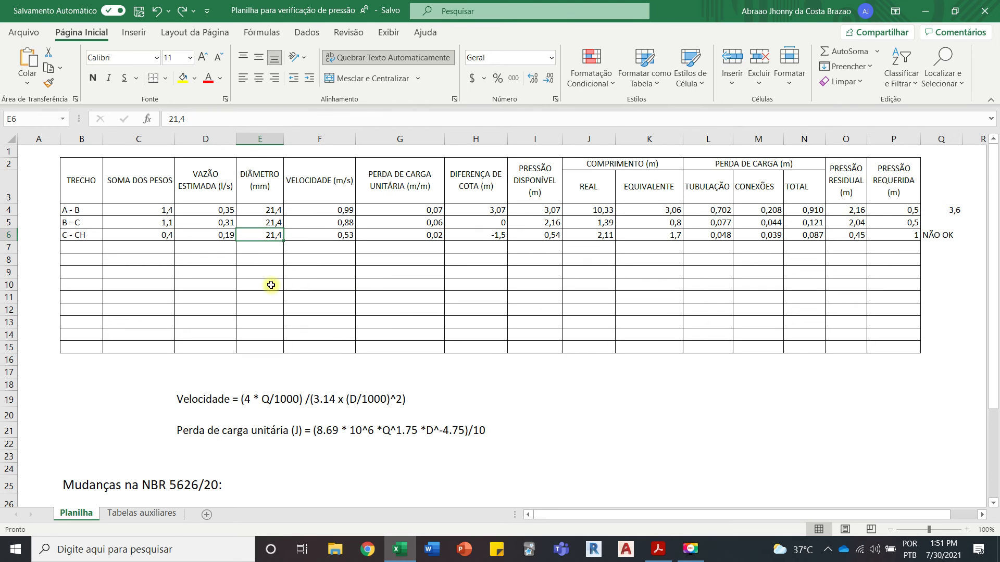
# Step: Consult the PVC diameter table in Tabelas auxiliares and enter 35,2 as segment A - B's DIÂMETRO in cell E4
pyautogui.click(89, 210)
pyautogui.click(273, 204)
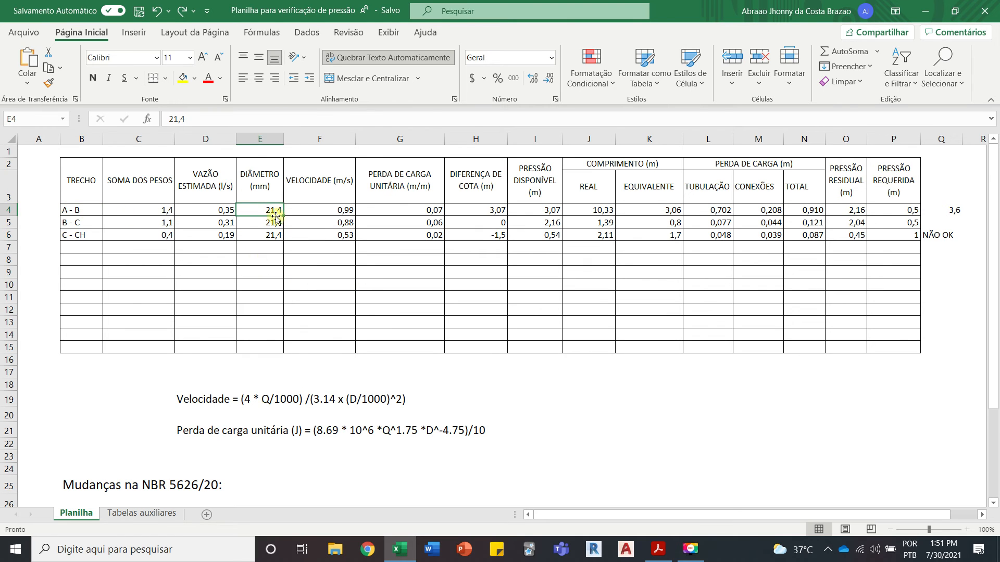
pyautogui.click(138, 514)
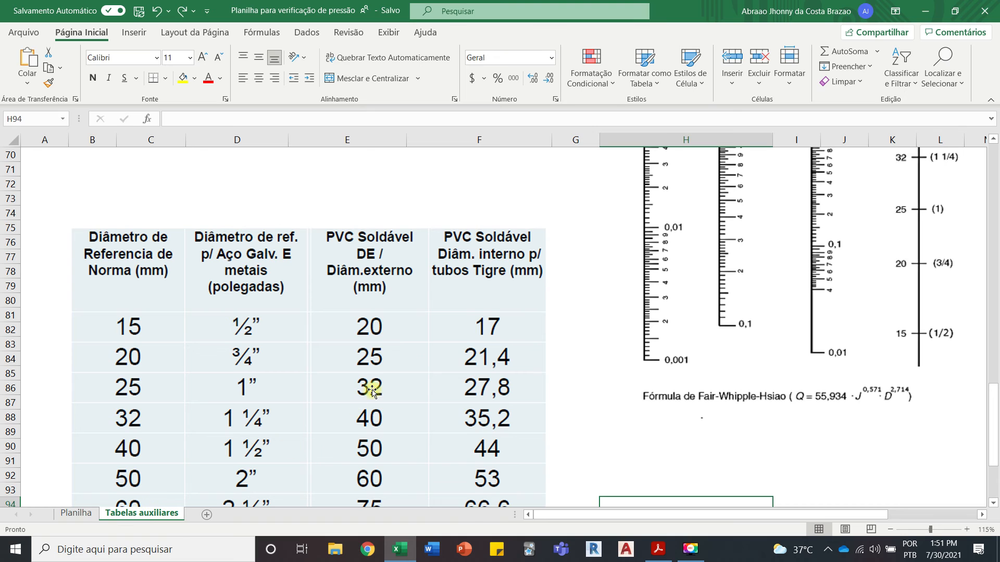
pyautogui.click(75, 514)
pyautogui.write('35,2')
pyautogui.press('Return')
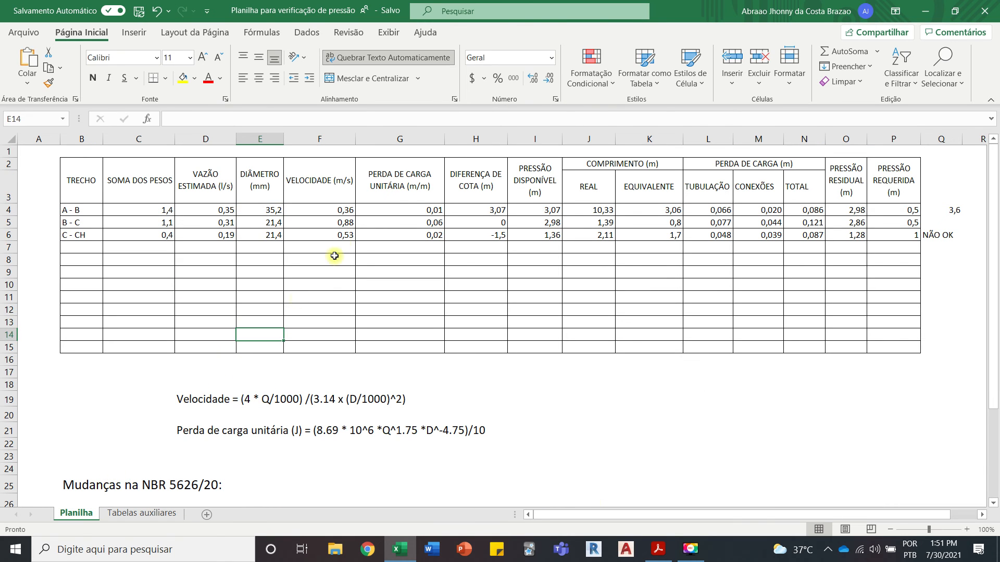
# Step: Review segment A - B's velocity, diameter, unit head loss formula, available pressure and real length in row 4 without changing them
pyautogui.click(341, 210)
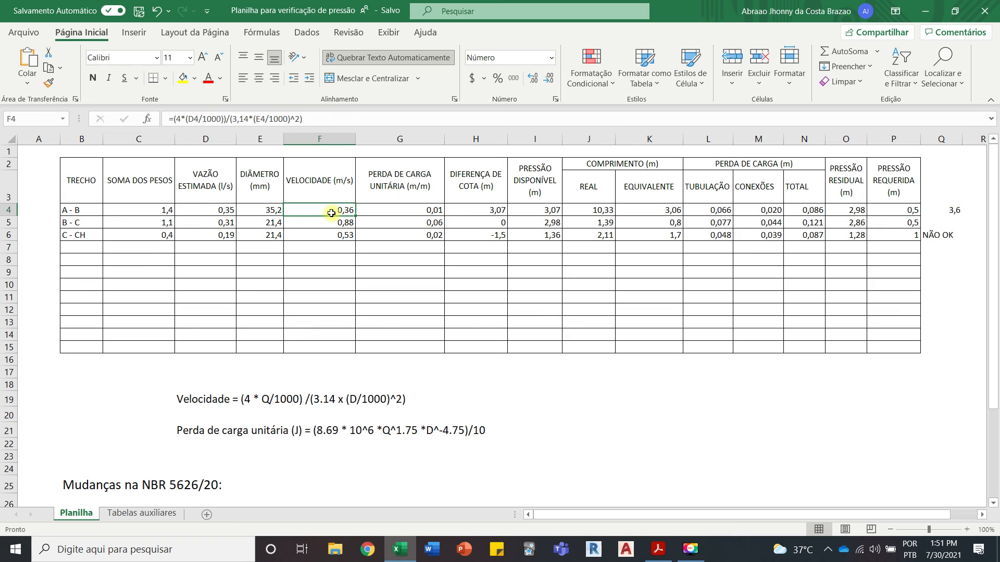
pyautogui.click(271, 209)
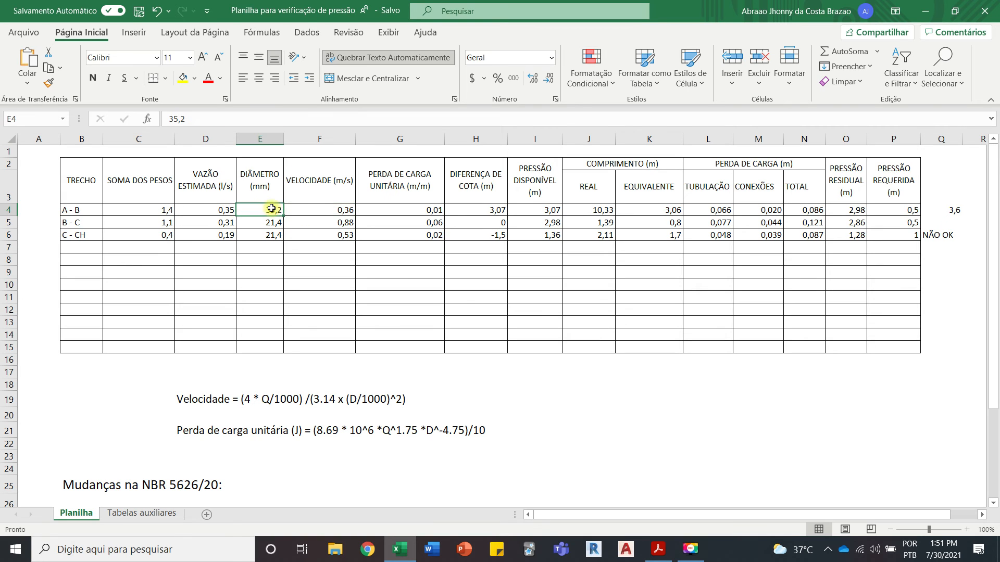
pyautogui.click(409, 209)
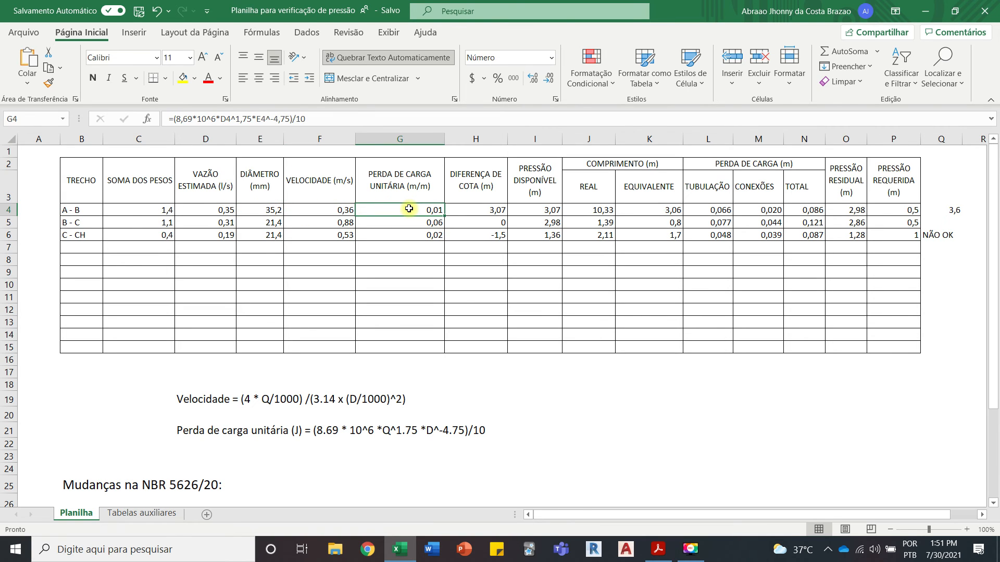
pyautogui.click(227, 119)
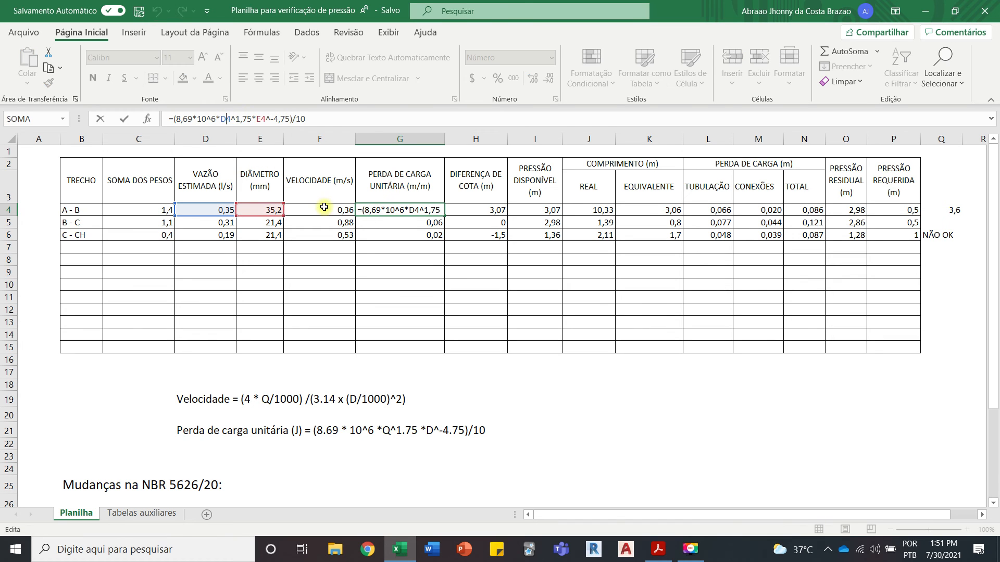
pyautogui.click(500, 214)
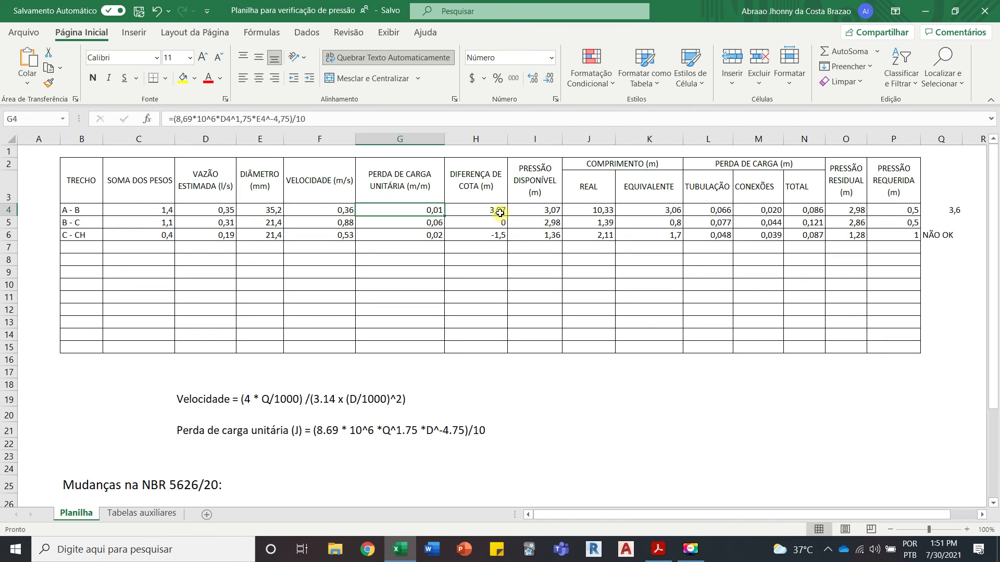
pyautogui.click(545, 210)
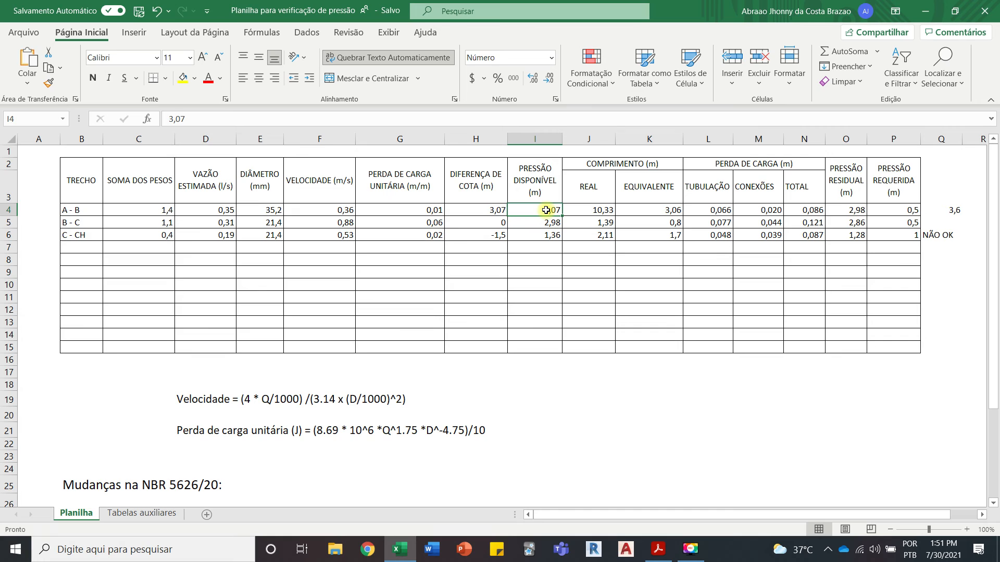
pyautogui.click(594, 210)
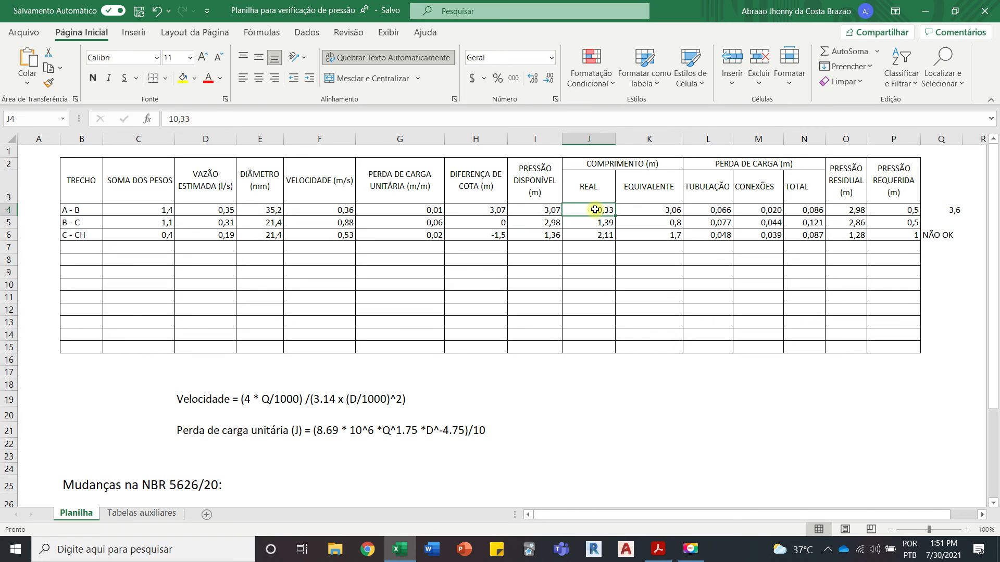
# Step: Set segment A - B's COMPRIMENTO EQUIVALENTE in cell K4 to 3,6
pyautogui.click(650, 208)
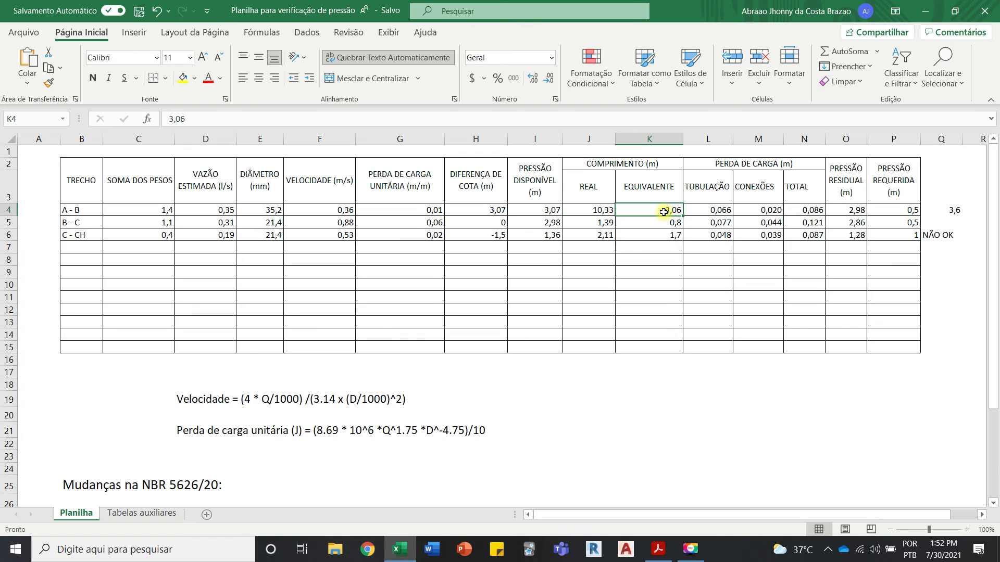
pyautogui.click(665, 227)
pyautogui.click(672, 210)
pyautogui.click(950, 209)
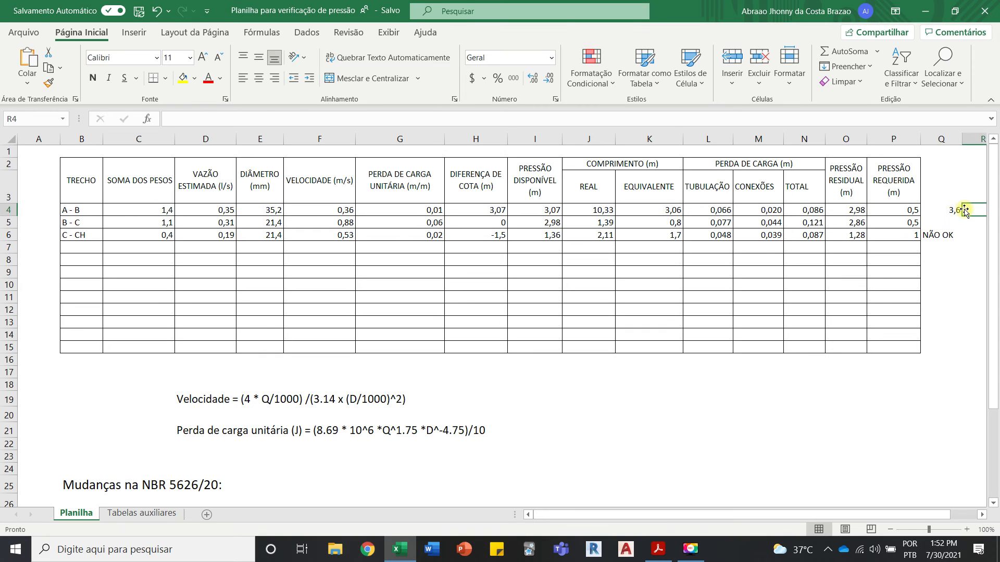
pyautogui.click(678, 208)
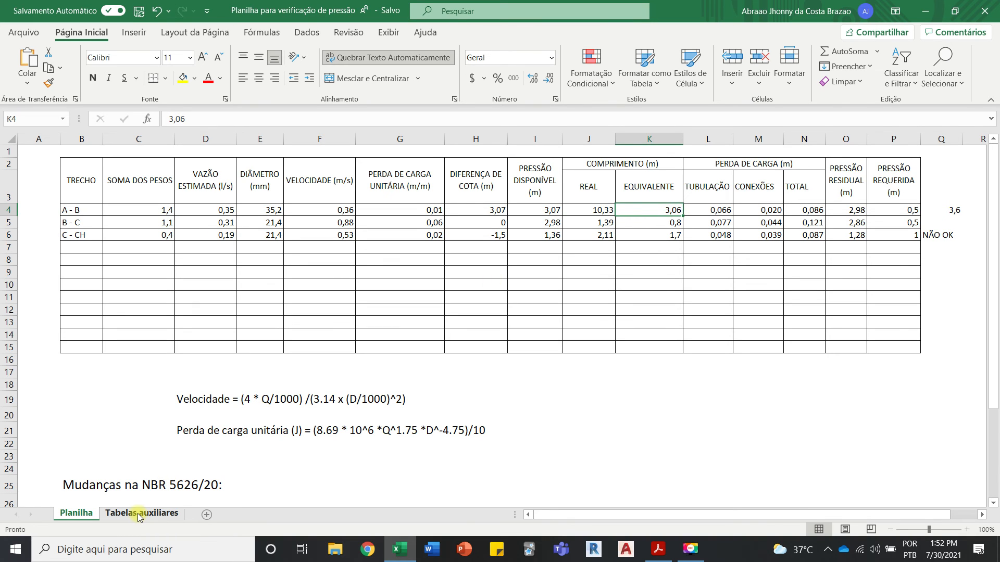
pyautogui.write('3,6')
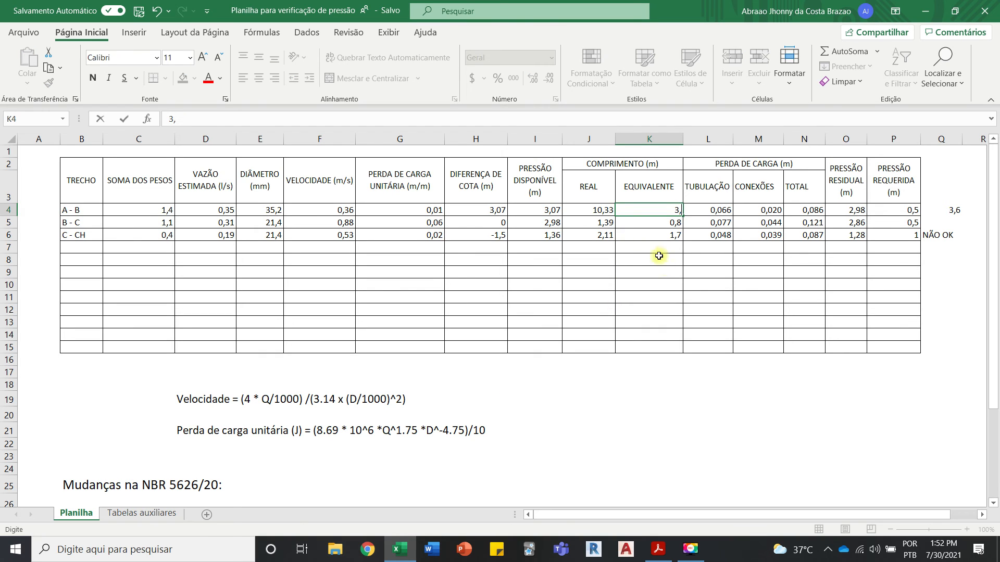
pyautogui.click(666, 307)
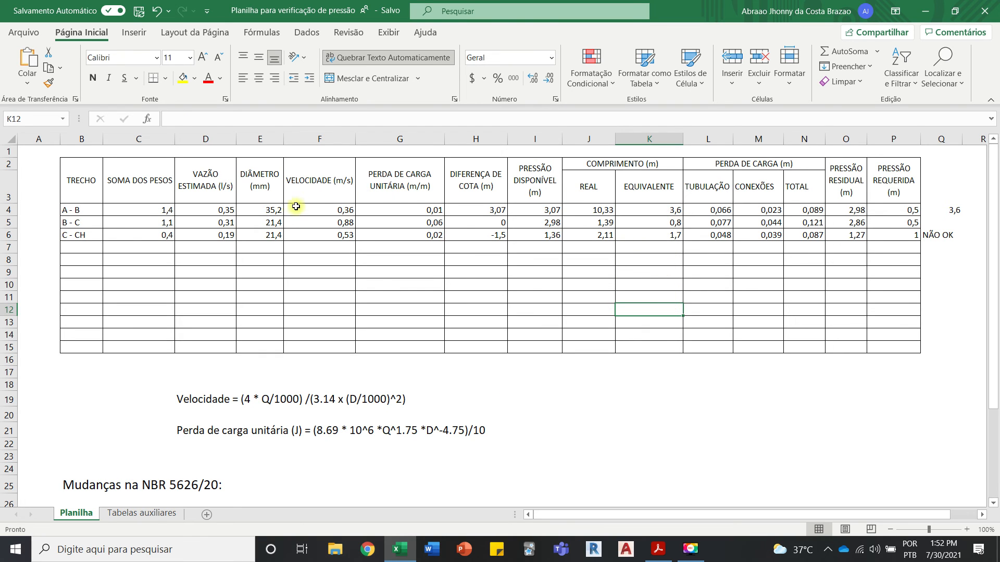
# Step: Return segment A - B's DIÂMETRO in cell E4 to 21,4 to compare segment C - CH's residual and required pressures
pyautogui.click(277, 209)
pyautogui.write('21,4')
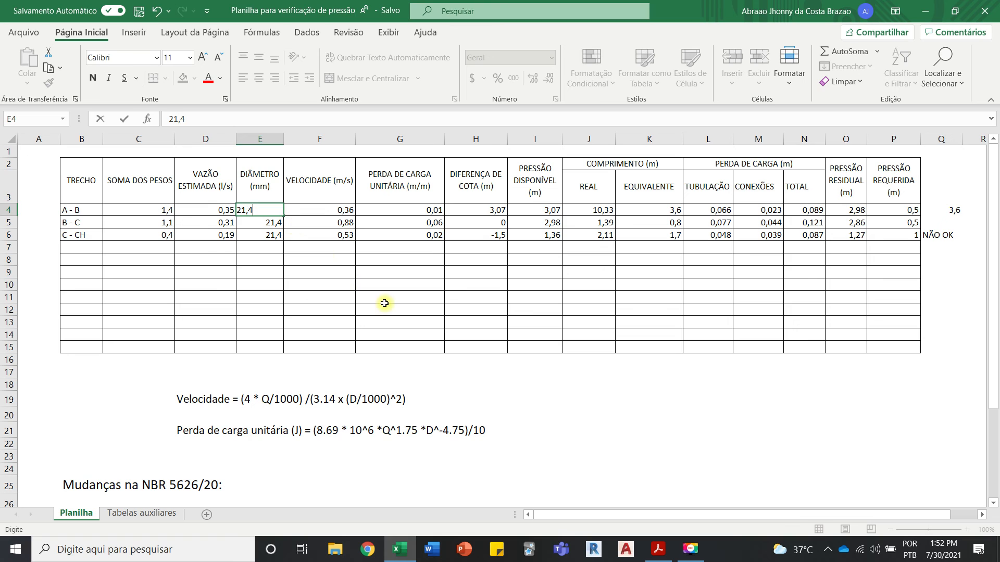
pyautogui.click(383, 301)
pyautogui.click(859, 236)
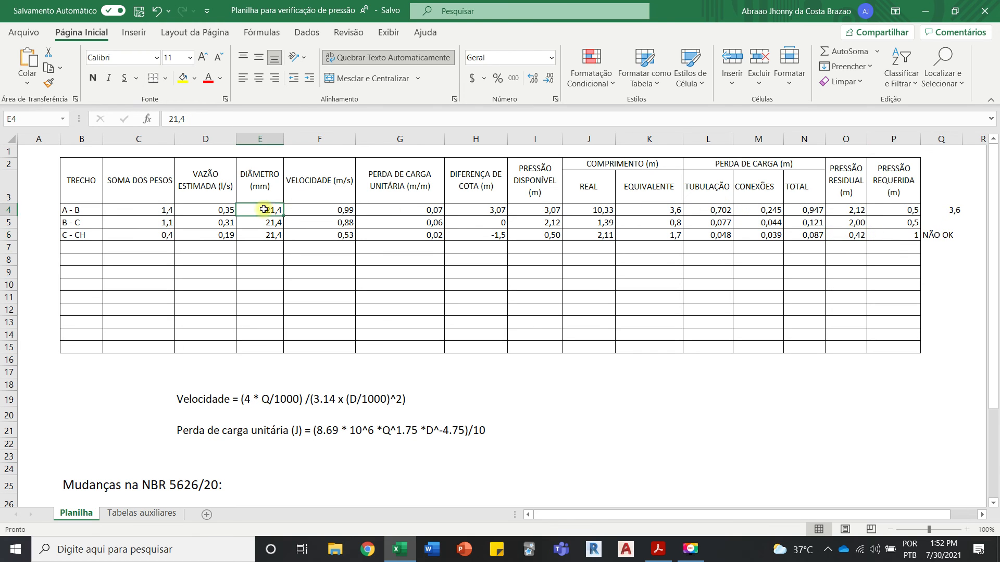
# Step: Check the internal diameter for 40 mm PVC in Tabelas auxiliares and set segment A - B's DIÂMETRO in E4 to 35,2
pyautogui.click(117, 513)
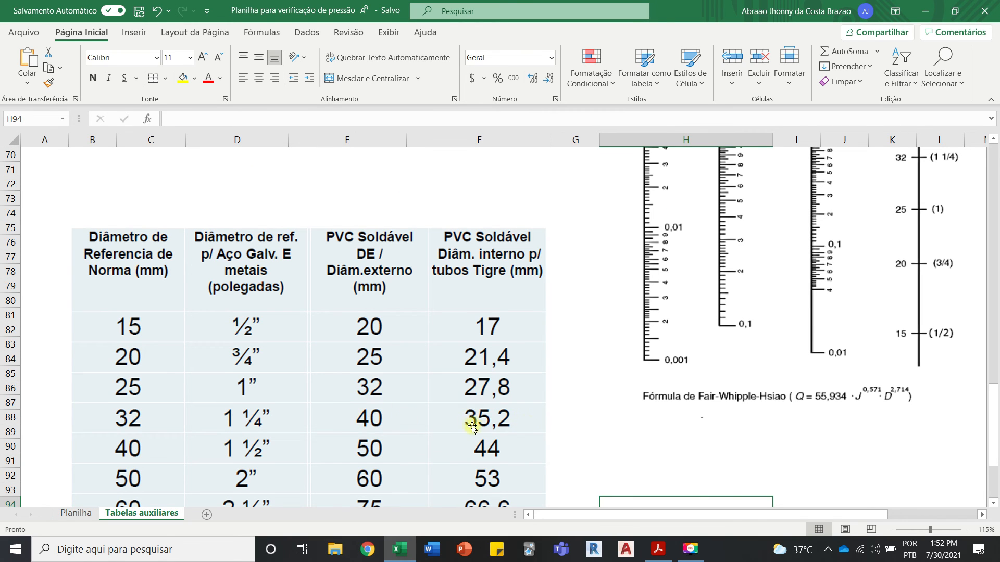
pyautogui.click(77, 514)
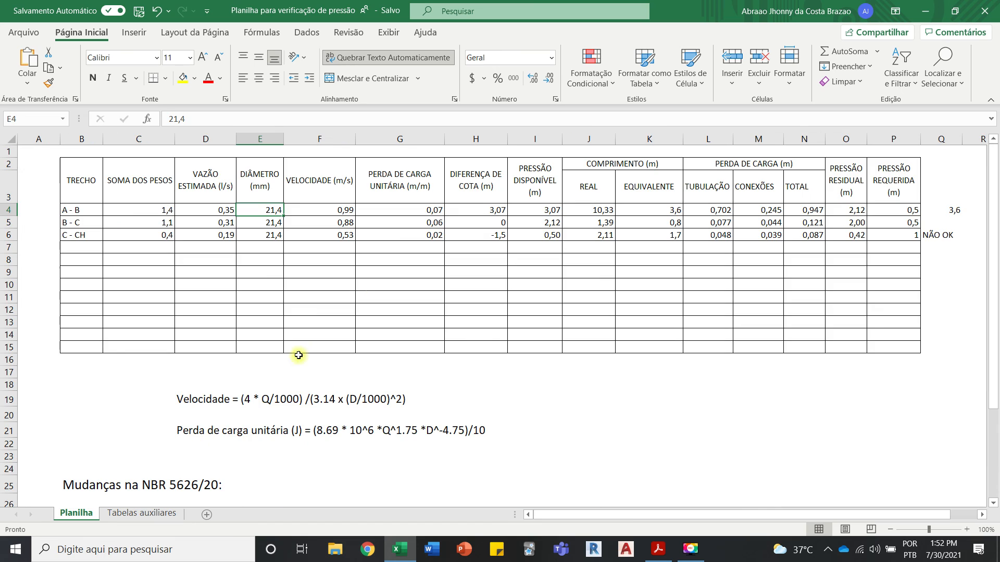
pyautogui.write('35,')
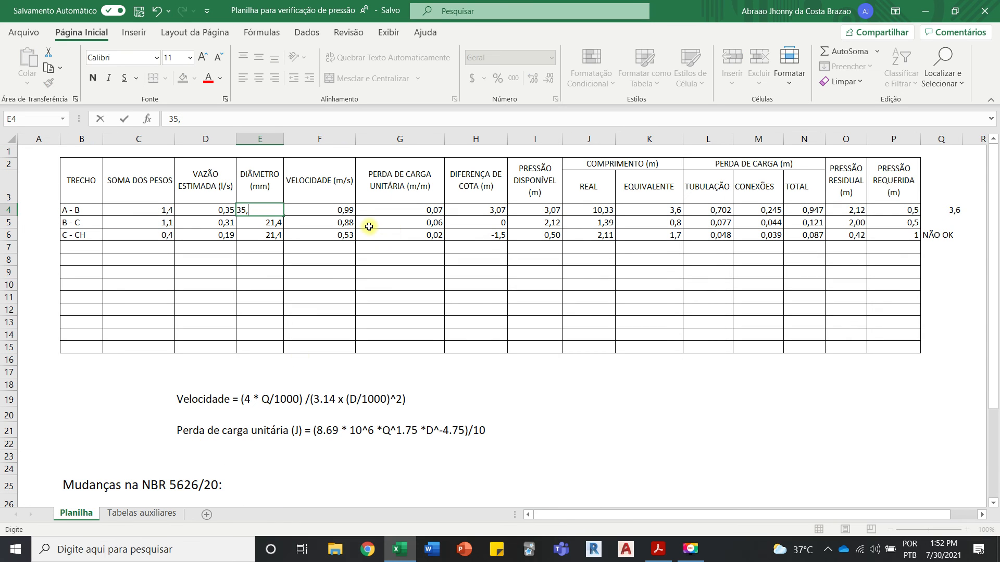
pyautogui.write('2')
pyautogui.click(387, 290)
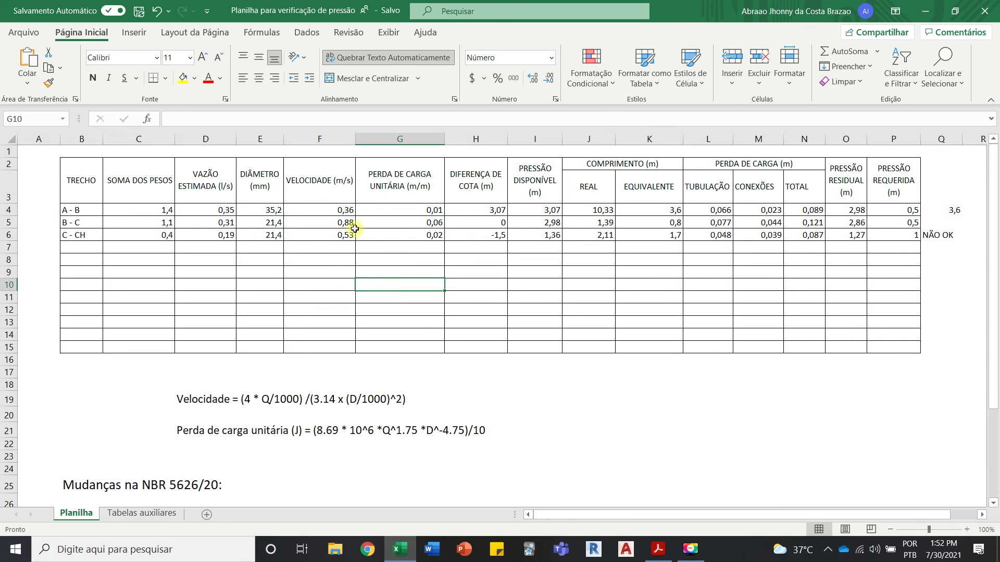
# Step: Check the reference diameter for 40 mm PVC and the fittings' equivalent lengths for that size in Tabelas auxiliares
pyautogui.click(675, 208)
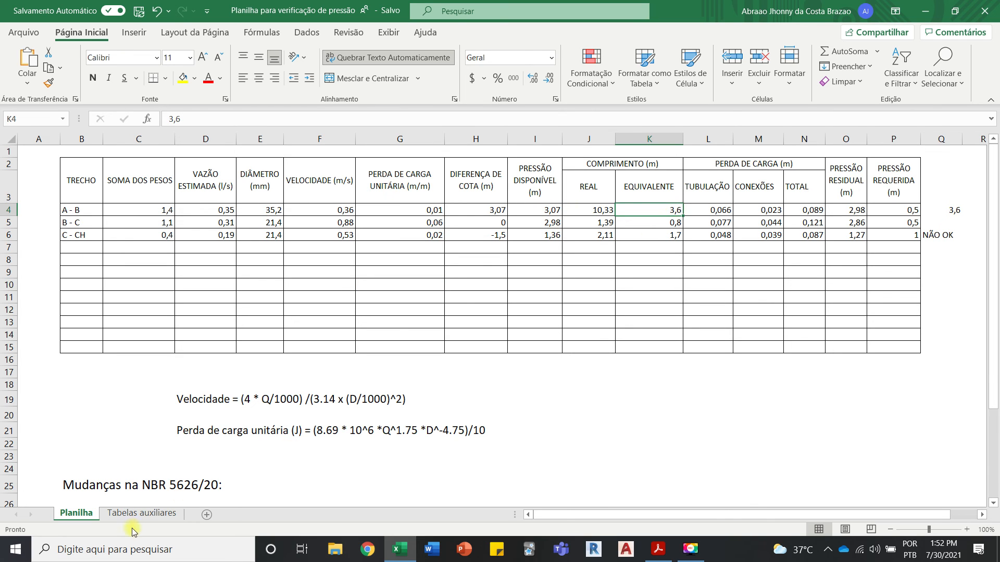
pyautogui.click(141, 513)
pyautogui.scroll(-2, 325, 386)
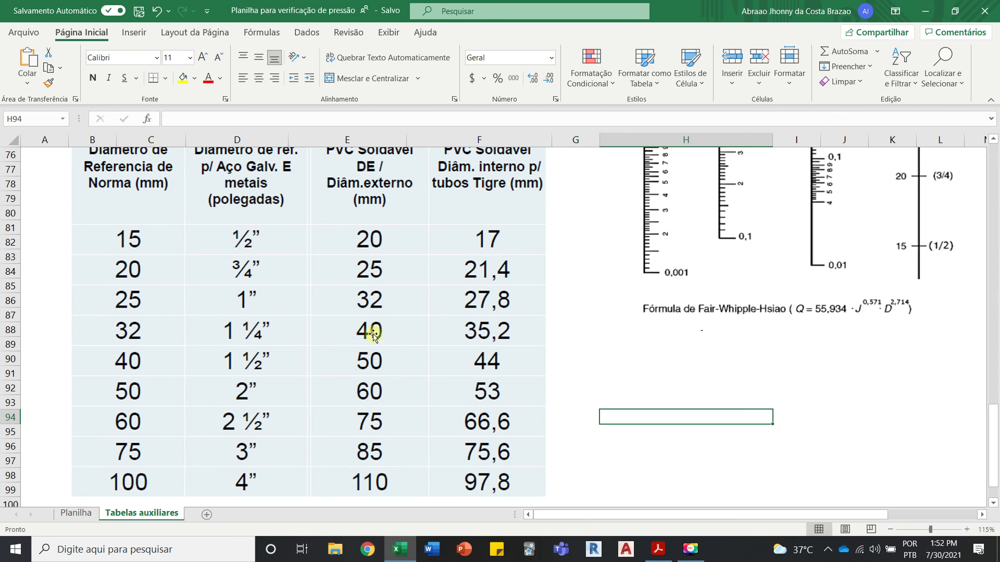
pyautogui.scroll(1, 371, 333)
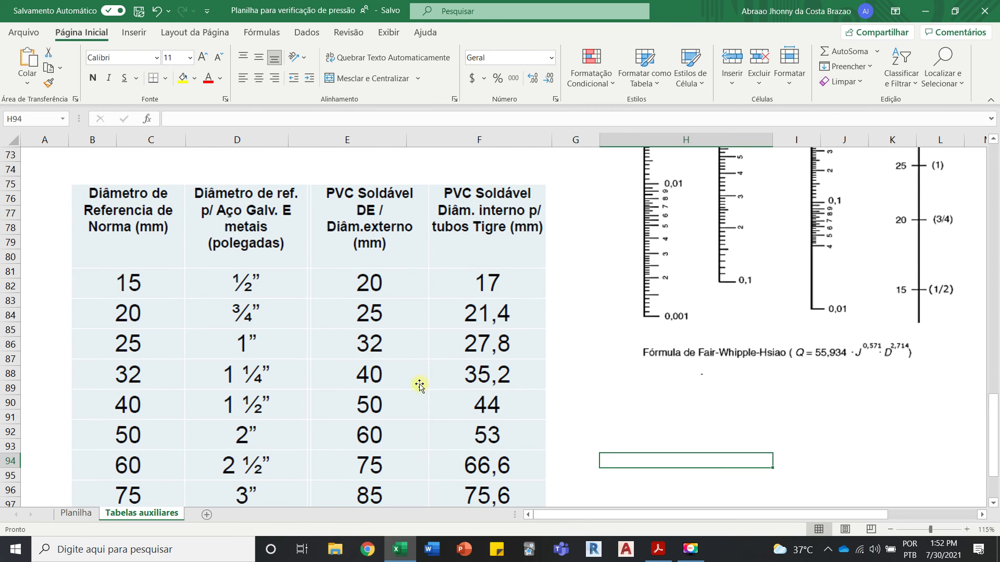
pyautogui.click(75, 514)
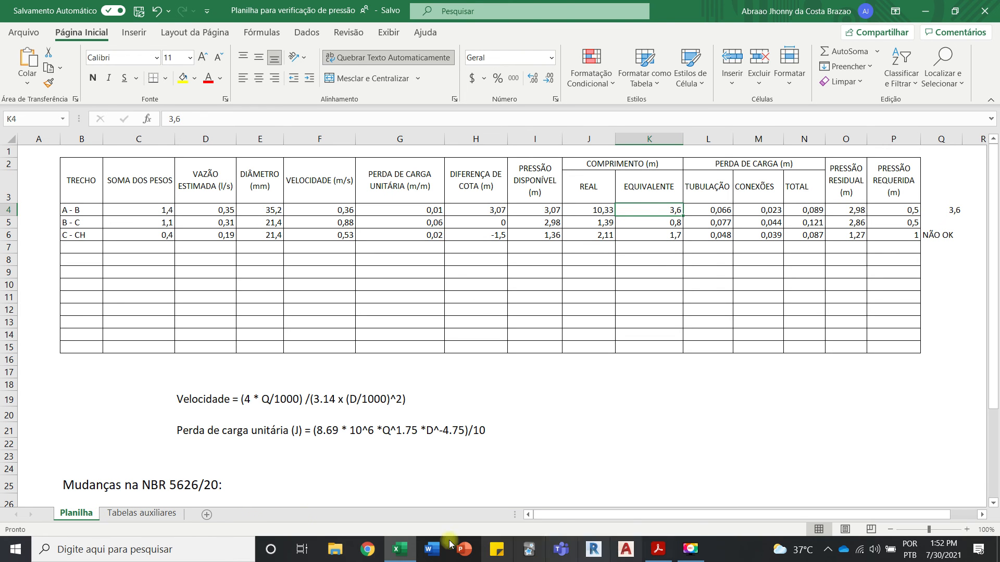
pyautogui.click(128, 515)
pyautogui.scroll(-6, 214, 358)
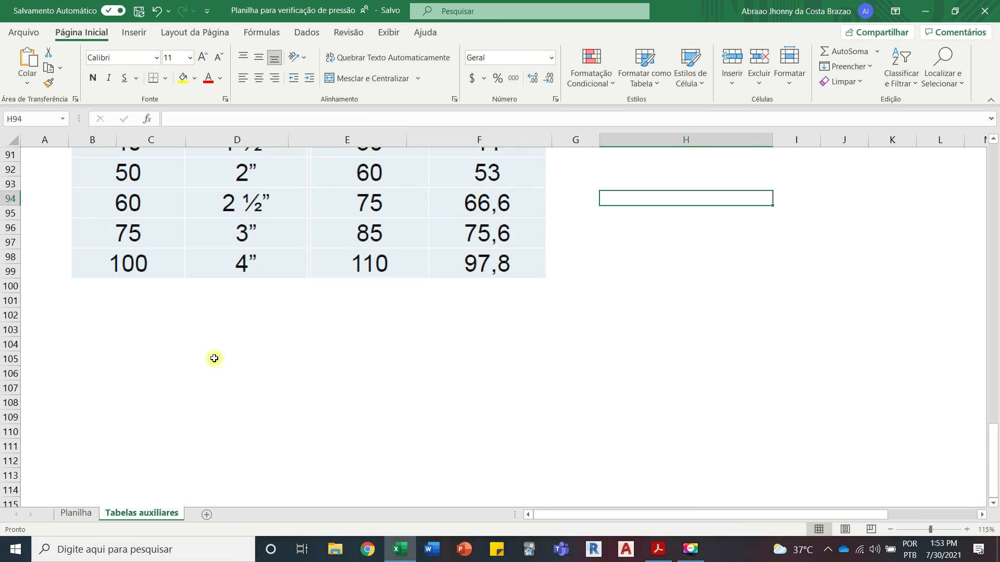
pyautogui.scroll(20, 214, 359)
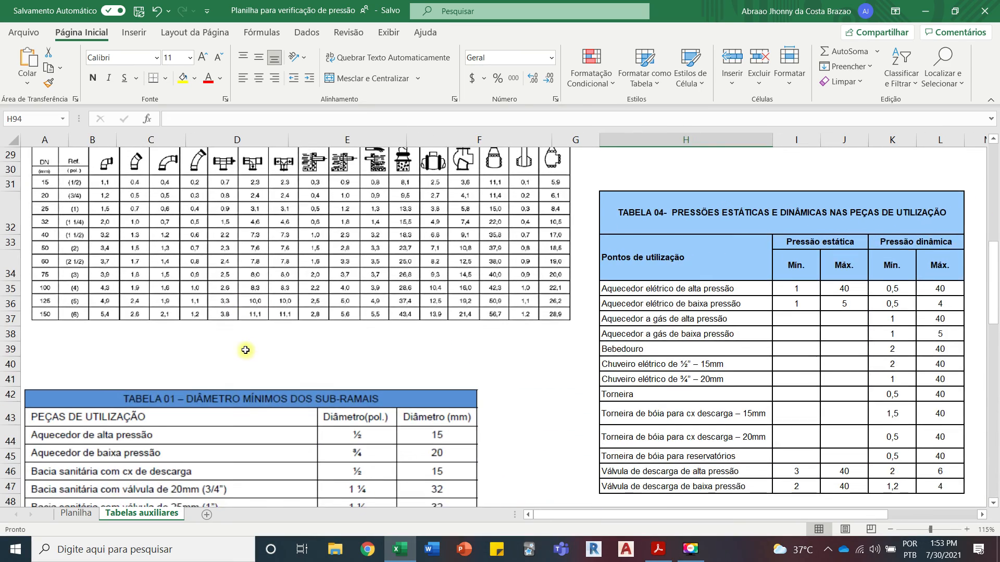
pyautogui.scroll(-6, 245, 350)
pyautogui.scroll(10, 246, 350)
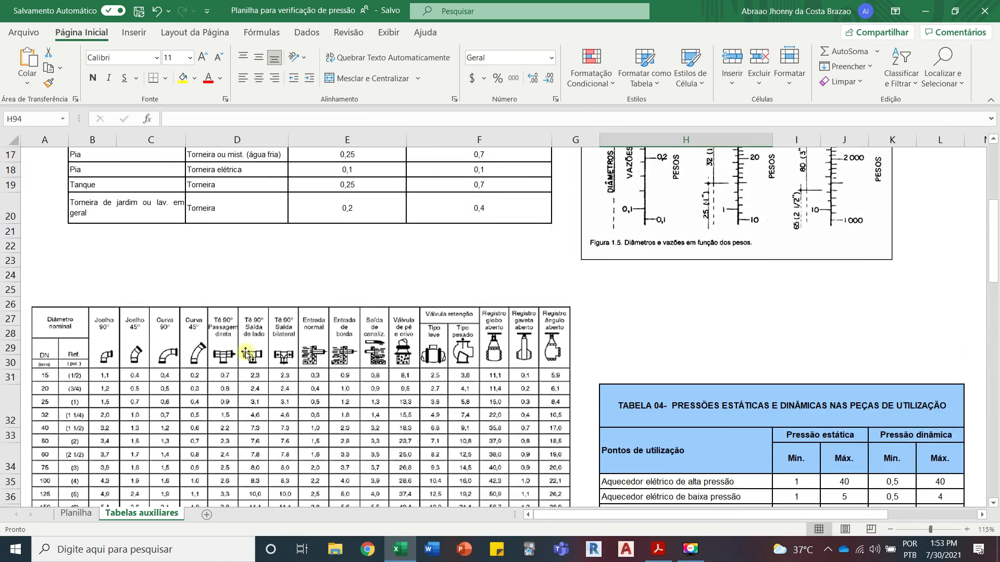
pyautogui.scroll(-1, 245, 354)
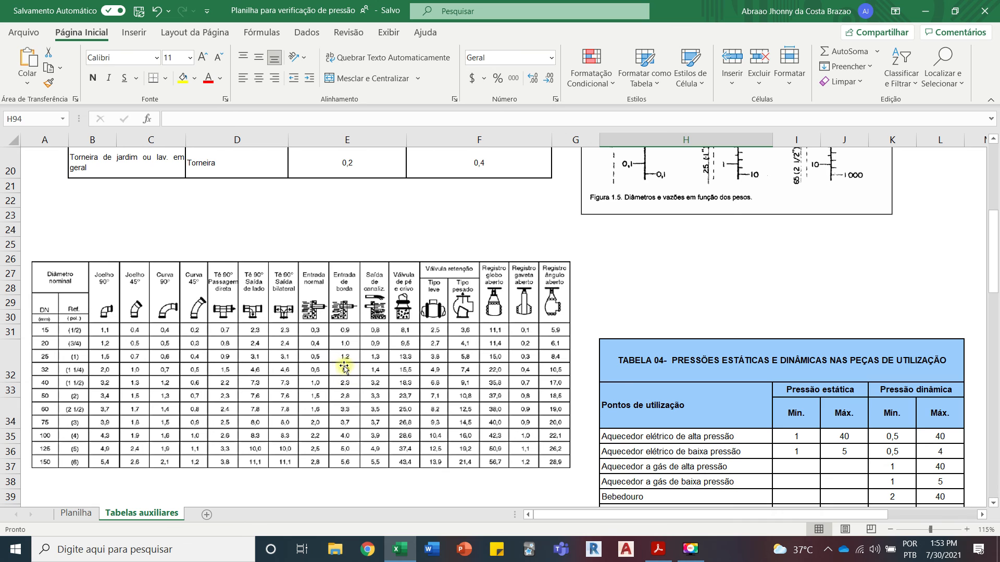
# Step: Check segment A - B in the isometric PDF and restart the equivalent length sum in Q4 as =1,8
pyautogui.click(398, 553)
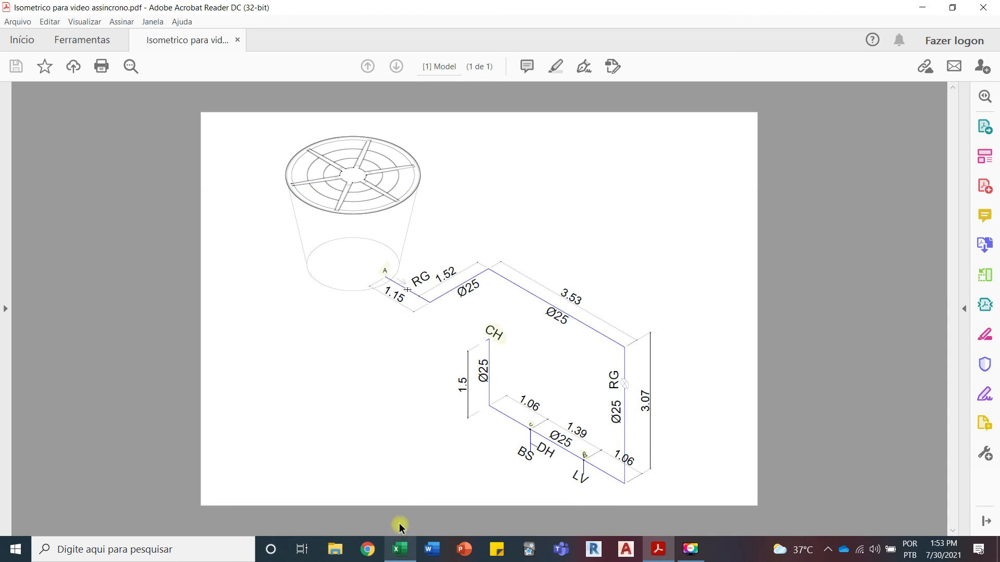
pyautogui.click(398, 553)
pyautogui.click(76, 514)
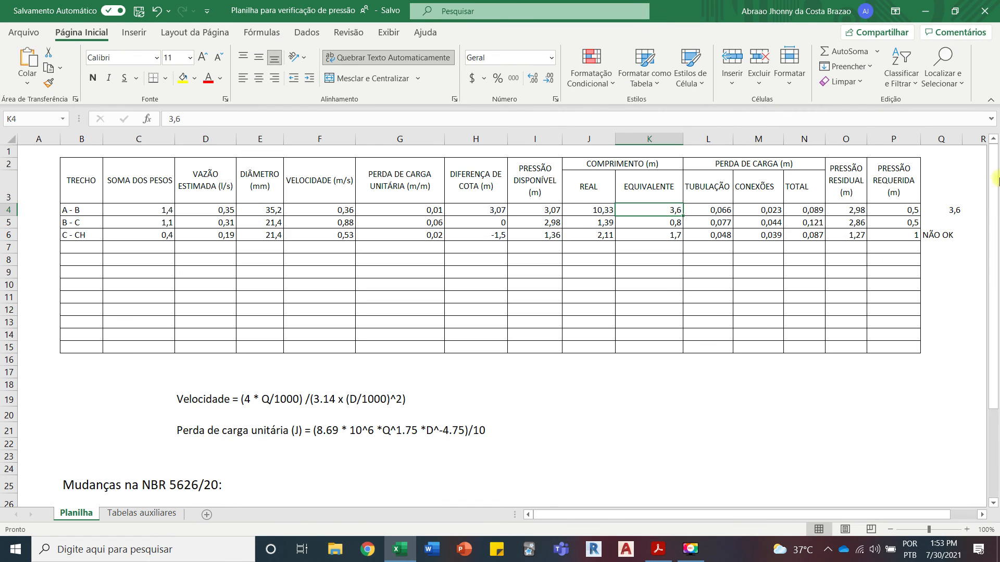
pyautogui.click(950, 211)
pyautogui.write('=')
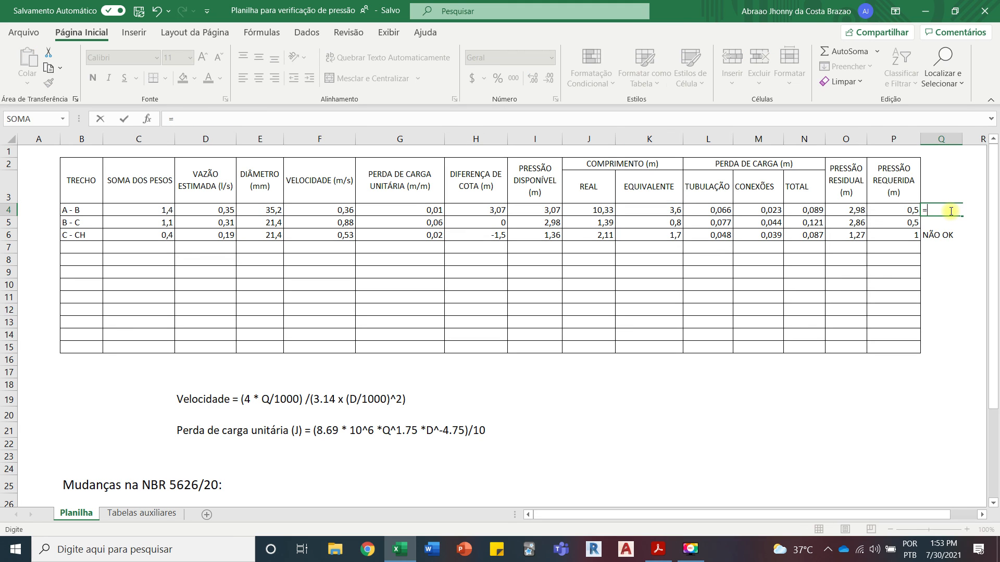
pyautogui.write('1,8')
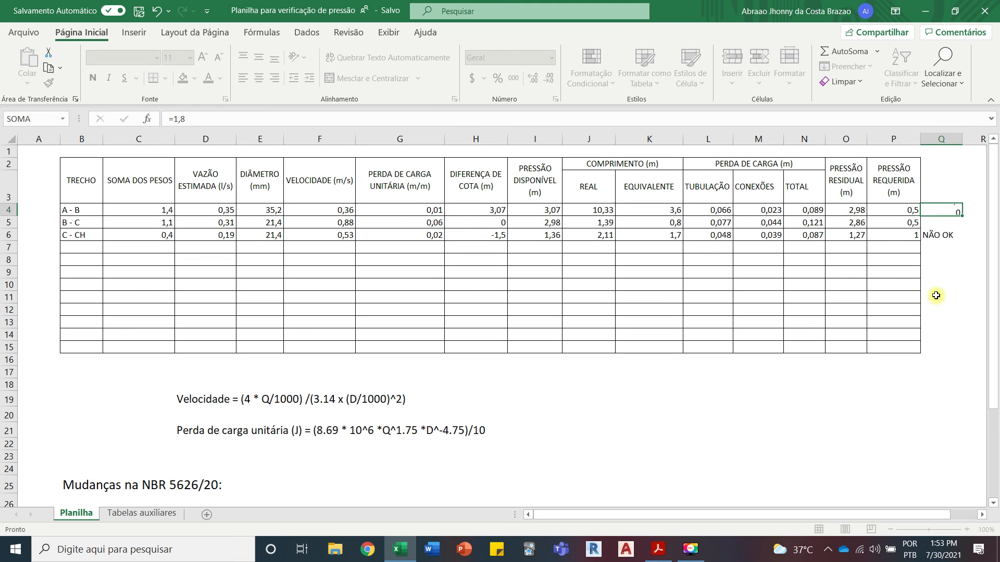
pyautogui.click(943, 295)
# Step: Look up the open gate valve's equivalent length for segment A - B's first RG and append +0,4 to the sum in Q4
pyautogui.moveTo(404, 556)
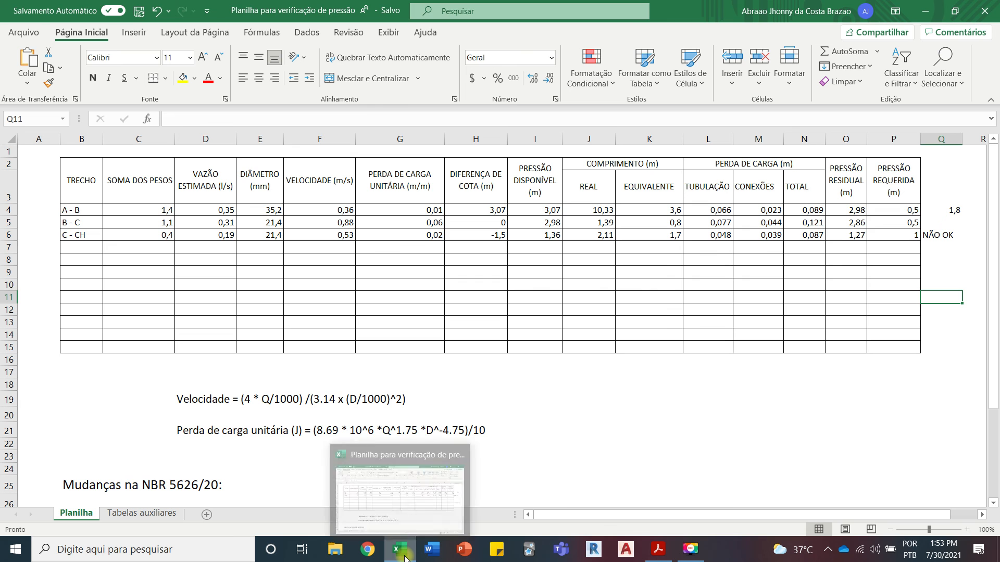
pyautogui.click(405, 557)
pyautogui.click(405, 556)
pyautogui.click(409, 552)
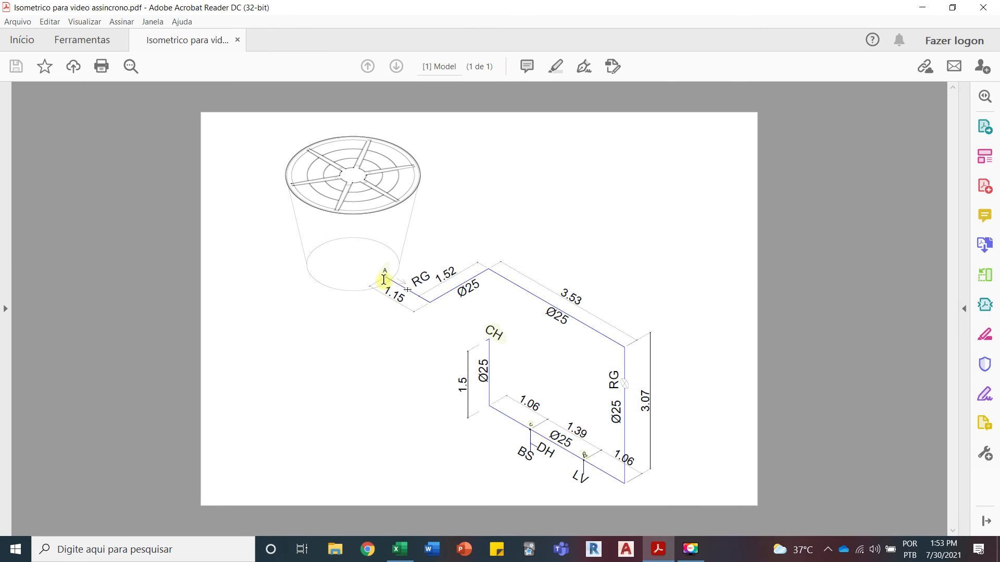
pyautogui.click(400, 550)
pyautogui.click(117, 515)
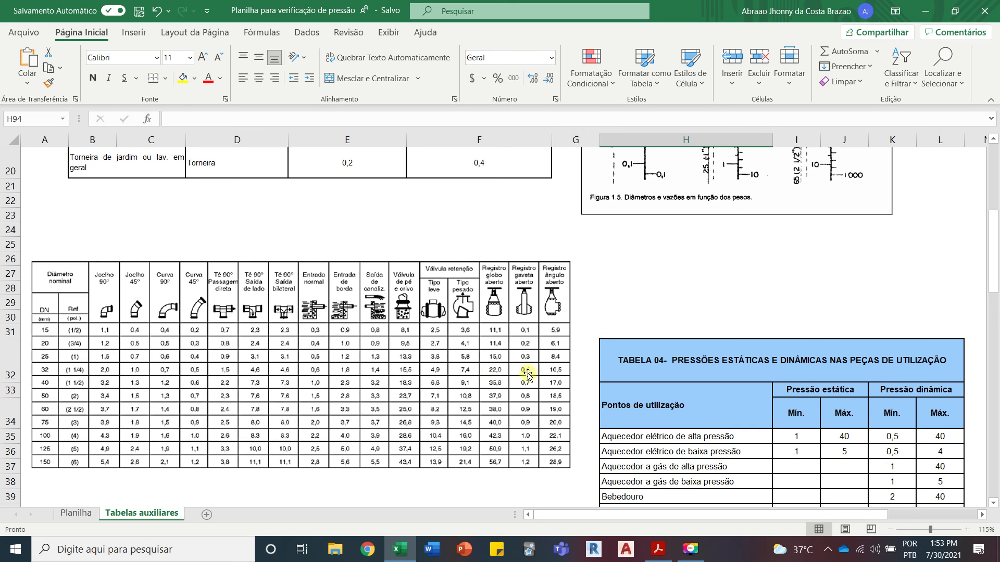
pyautogui.click(82, 514)
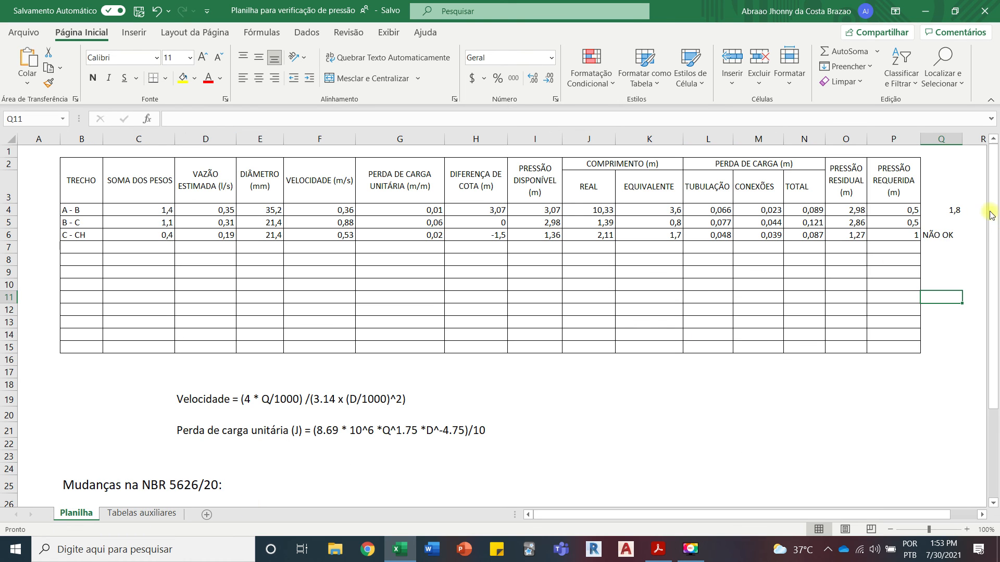
pyautogui.doubleClick(962, 210)
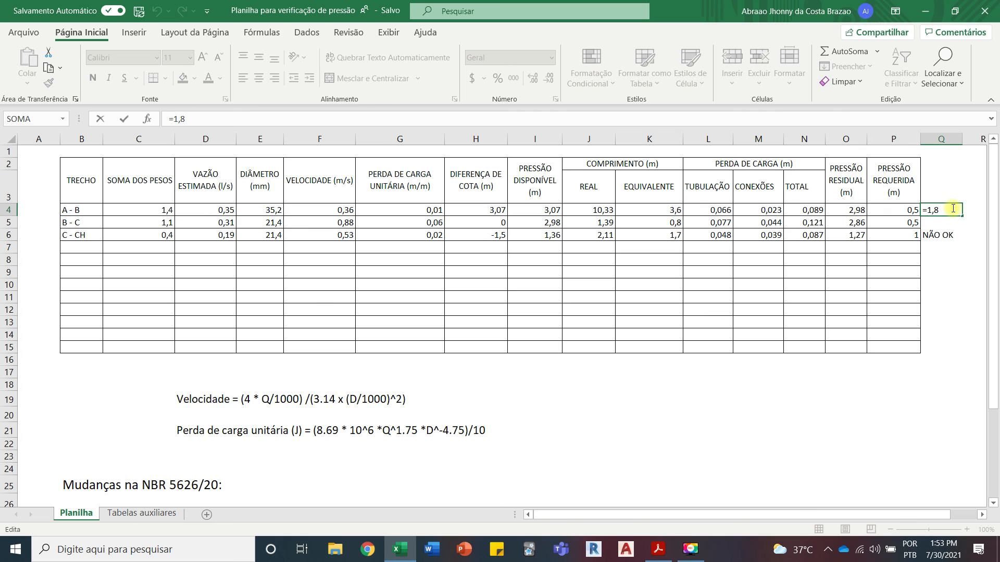
pyautogui.write('+0,4')
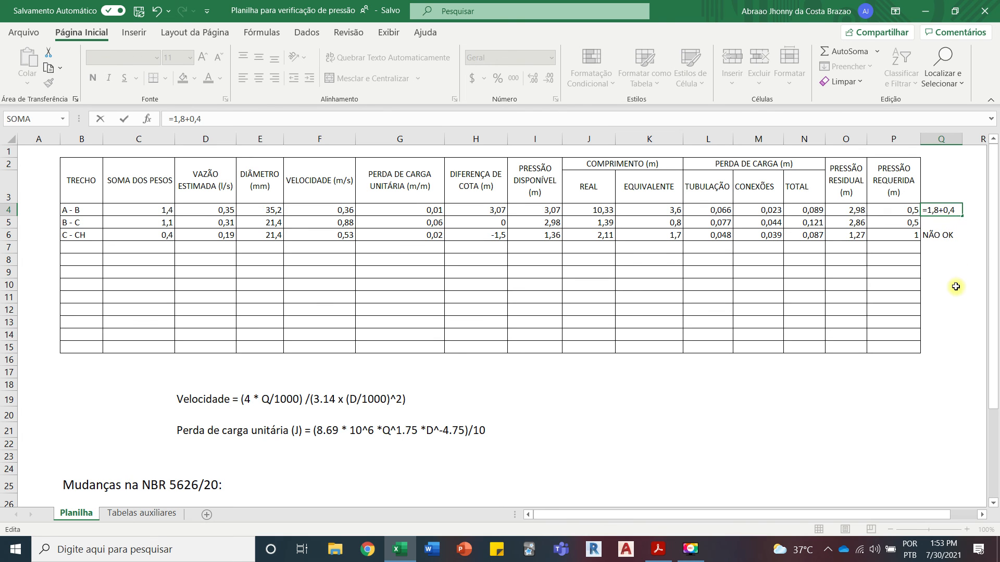
pyautogui.press('Return')
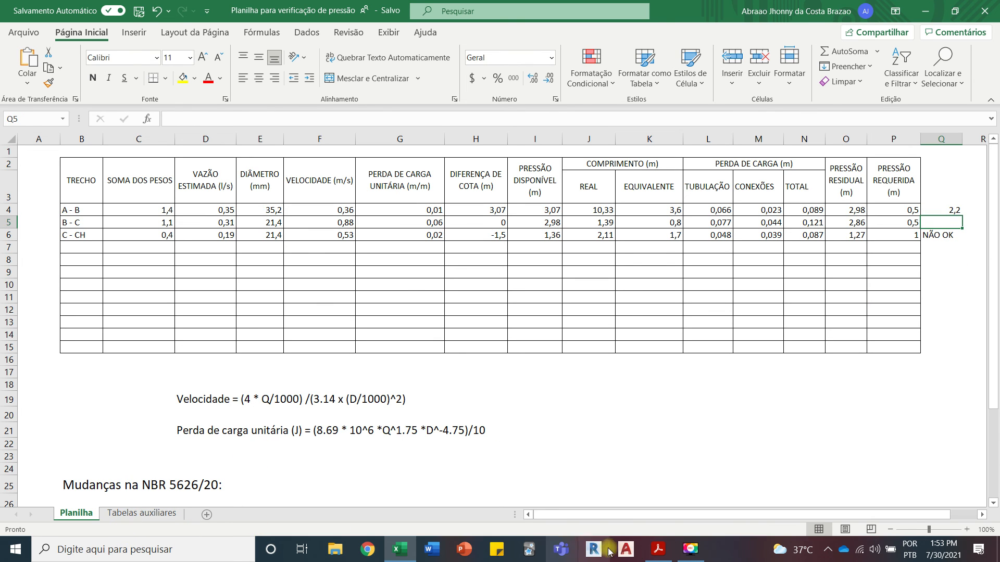
# Step: Compare segment A - B's bends in the isometric with the fittings table and append +2,1 to the sum in Q4
pyautogui.click(658, 549)
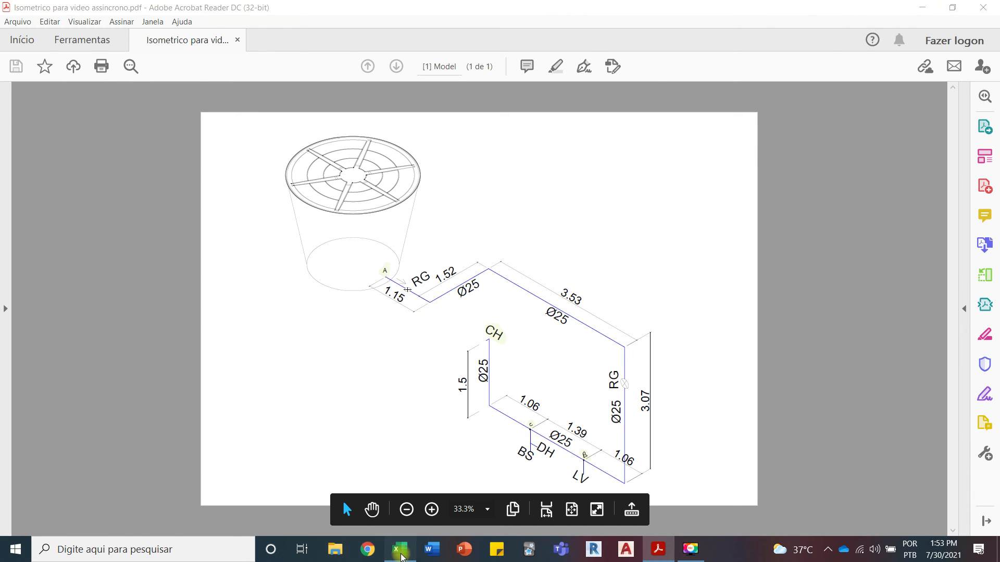
pyautogui.click(399, 549)
pyautogui.click(142, 513)
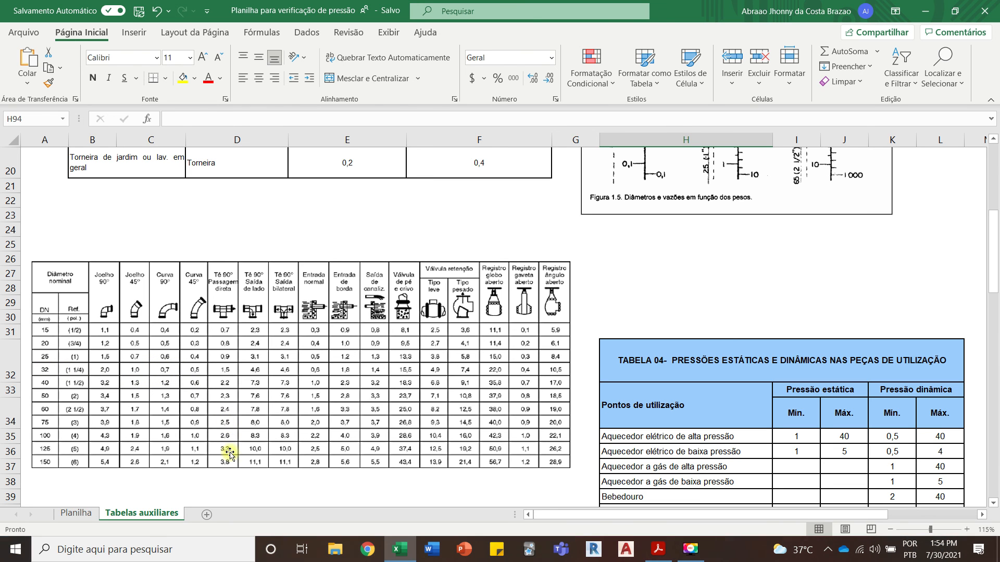
pyautogui.click(401, 558)
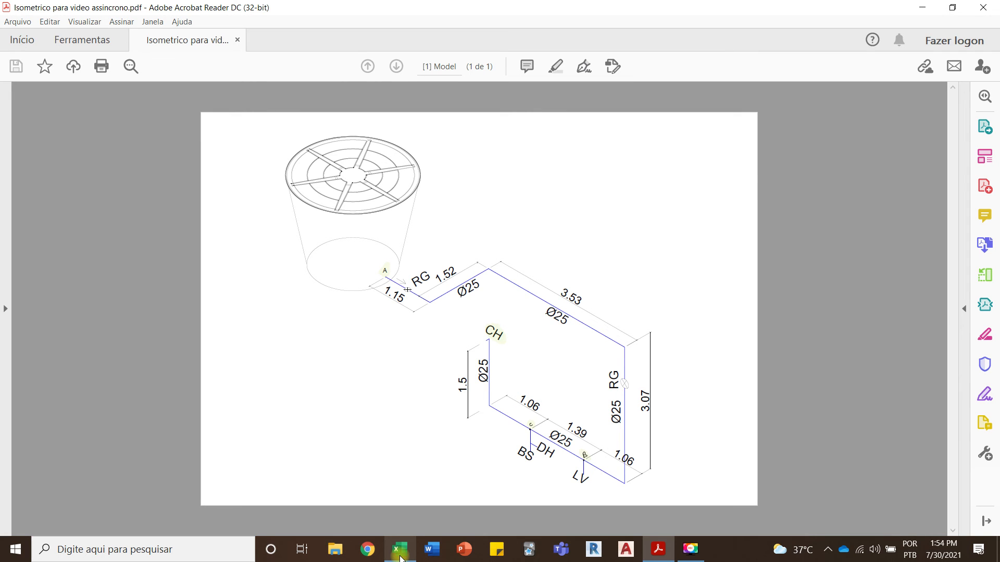
pyautogui.click(401, 559)
pyautogui.click(76, 513)
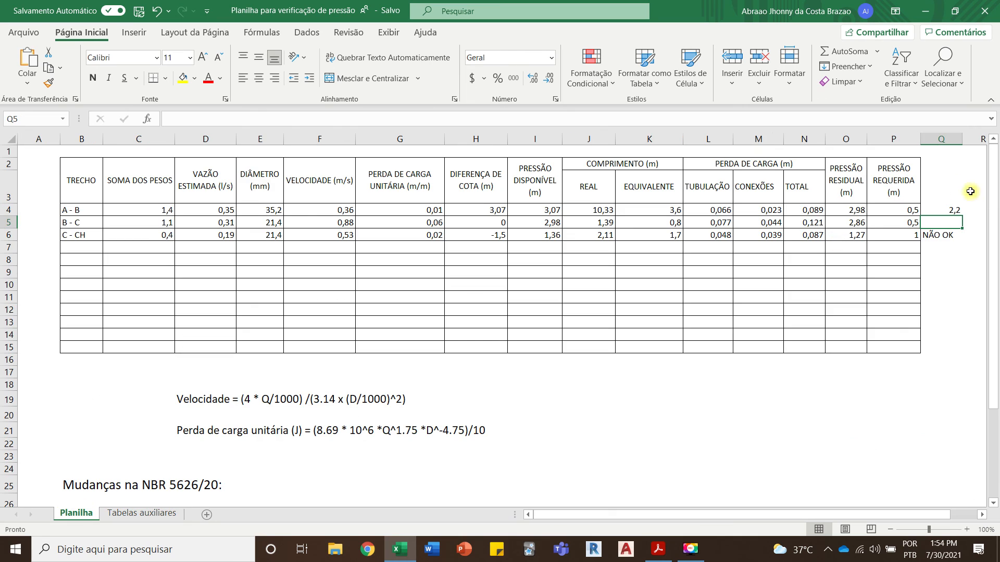
pyautogui.doubleClick(958, 211)
pyautogui.write('+2,1')
pyautogui.click(958, 286)
# Step: Check the isometric's second RG against the gate valve column and append another +0,4 to the sum in Q4
pyautogui.click(664, 552)
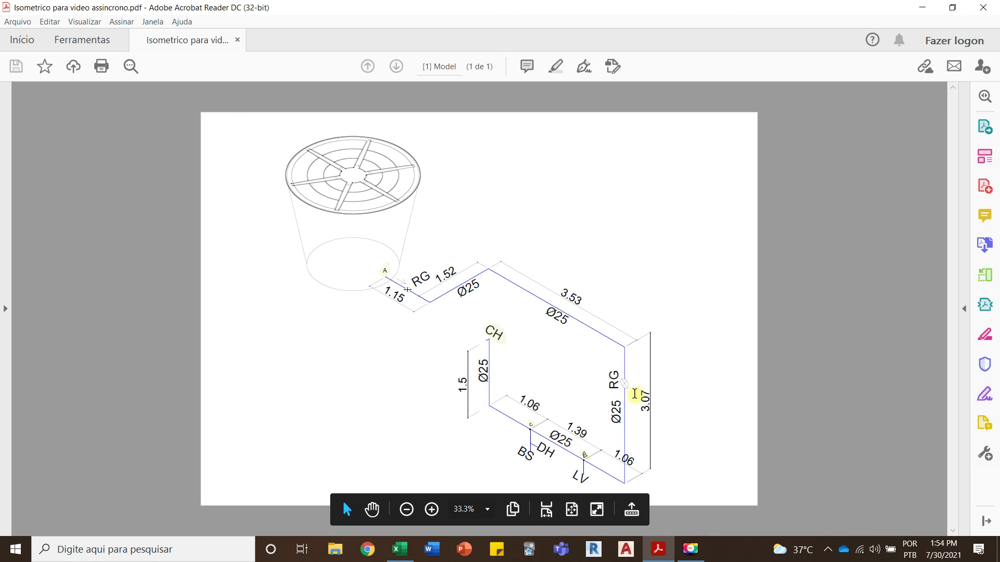
pyautogui.moveTo(398, 559)
pyautogui.click(398, 560)
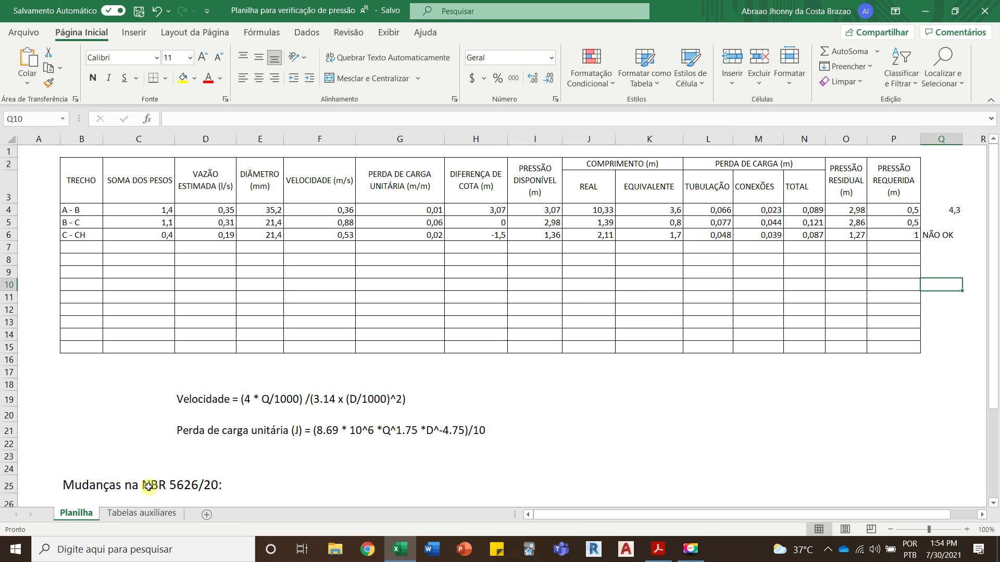
pyautogui.click(115, 515)
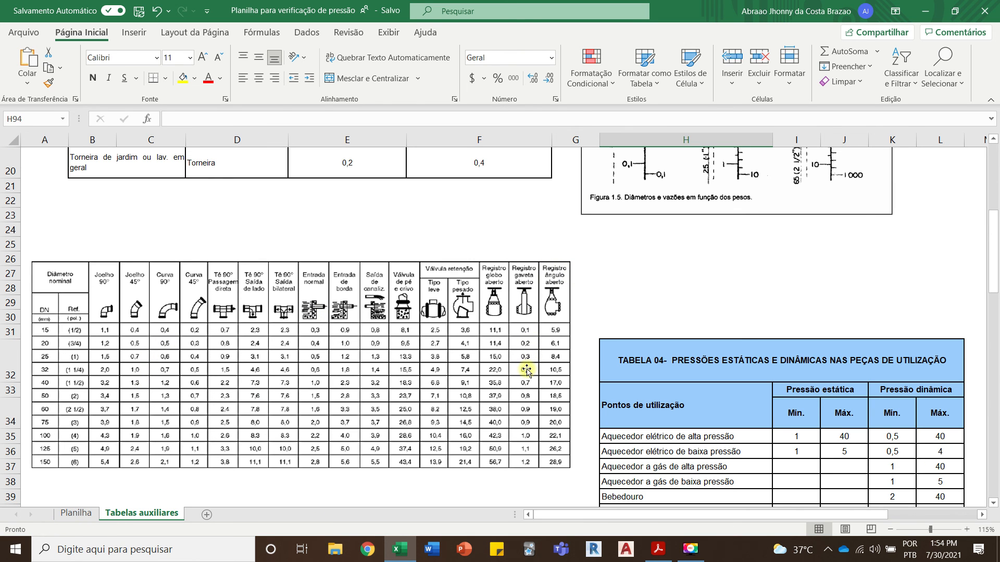
pyautogui.click(76, 513)
pyautogui.click(949, 211)
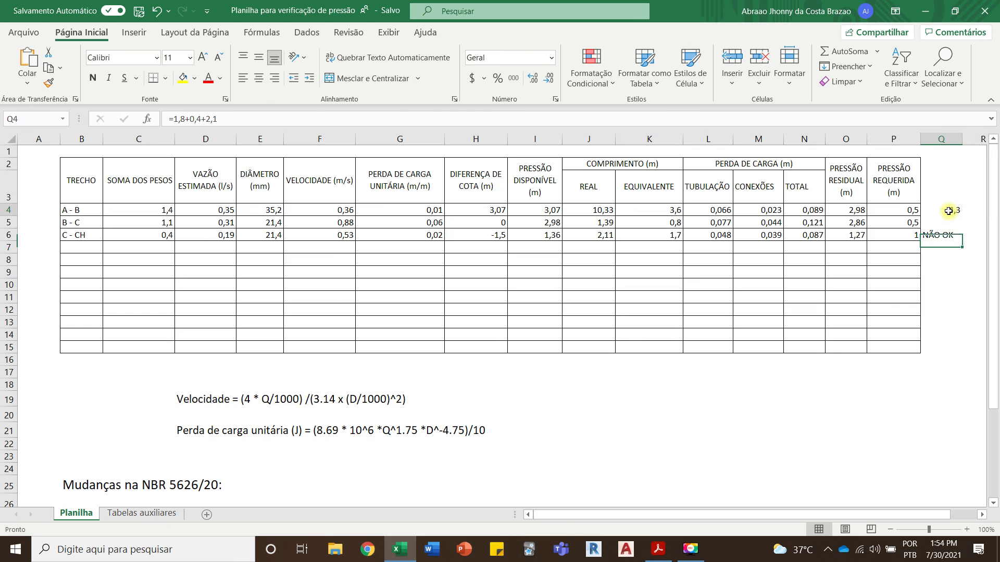
pyautogui.doubleClick(948, 211)
pyautogui.write('+0,4')
pyautogui.press('Return')
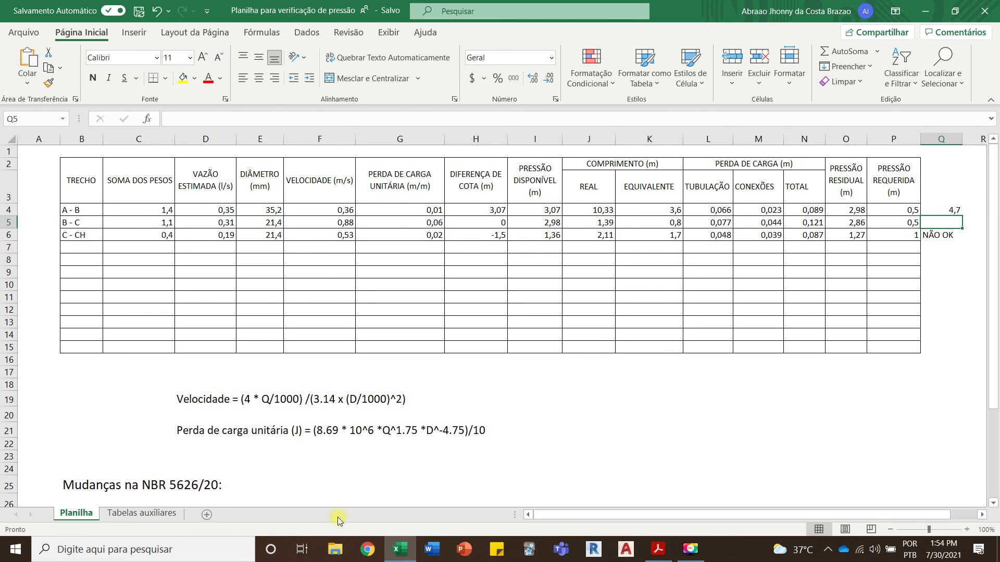
# Step: Check segment A - B's remaining fittings in the isometric and fittings table, and append +0,7+1,5 to the sum in Q4
pyautogui.click(399, 553)
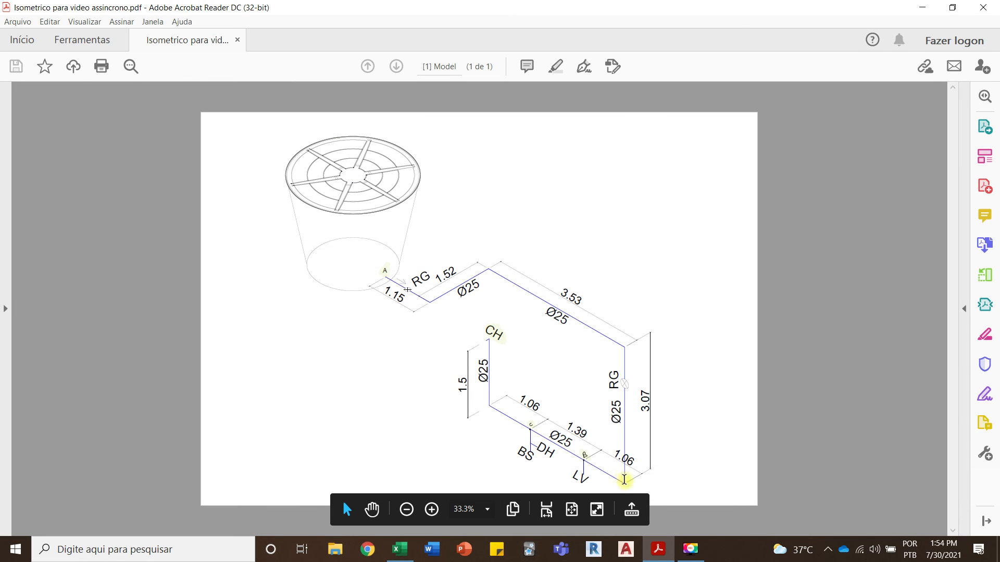
pyautogui.click(399, 549)
pyautogui.click(124, 514)
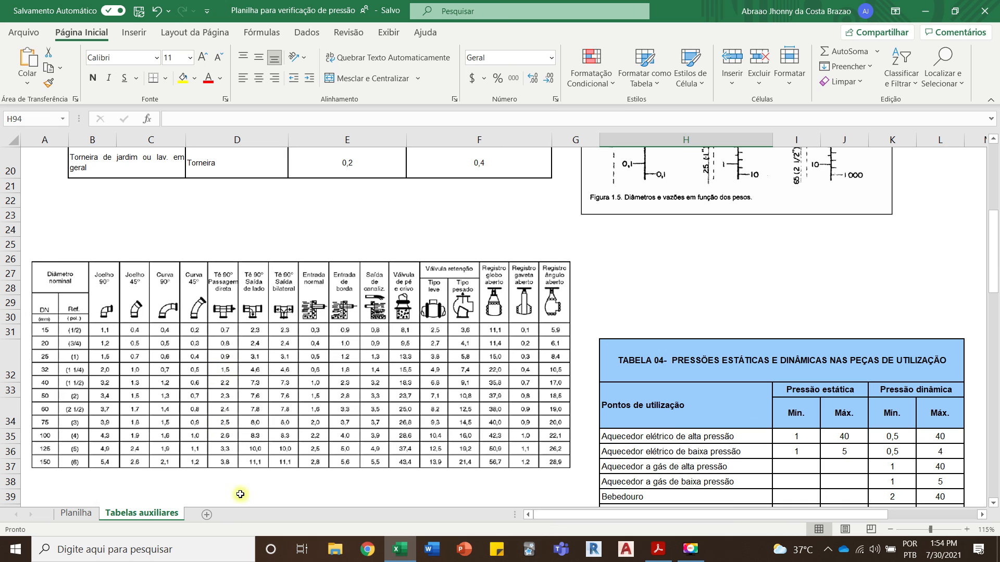
pyautogui.click(79, 513)
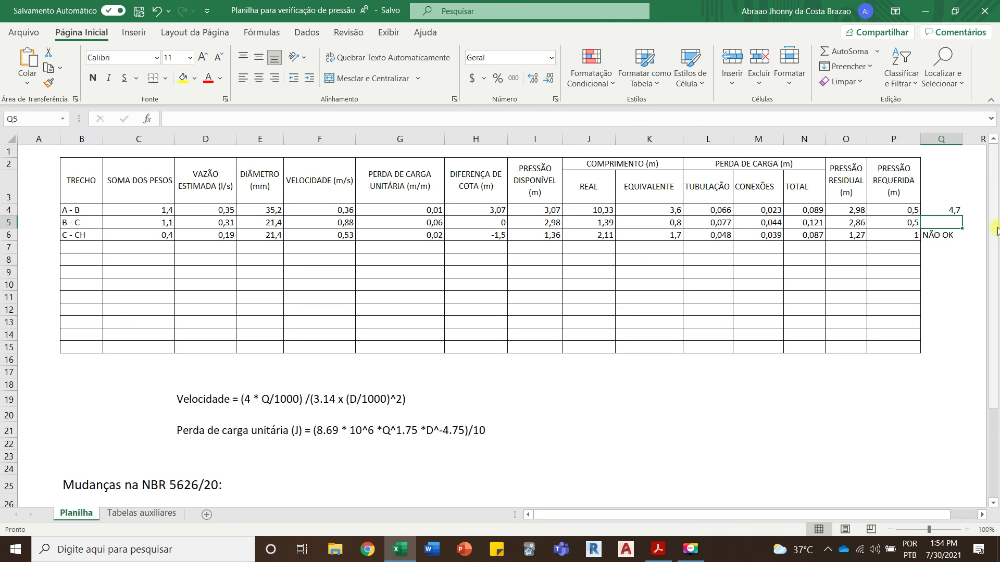
pyautogui.doubleClick(948, 212)
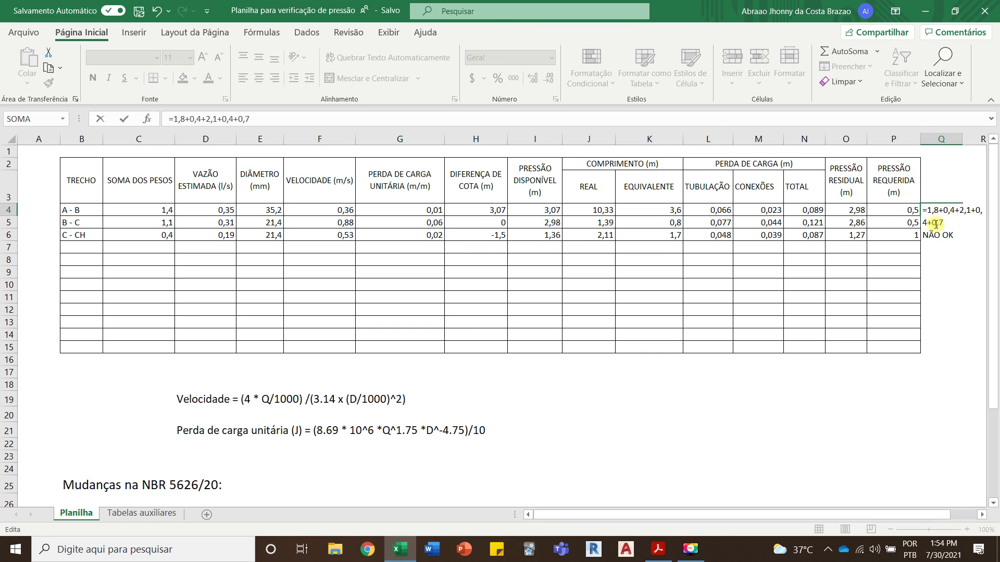
pyautogui.write('+0,7+1,5')
pyautogui.press('Return')
# Step: Set segment A - B's COMPRIMENTO EQUIVALENTE in K4 to 6,9
pyautogui.click(950, 209)
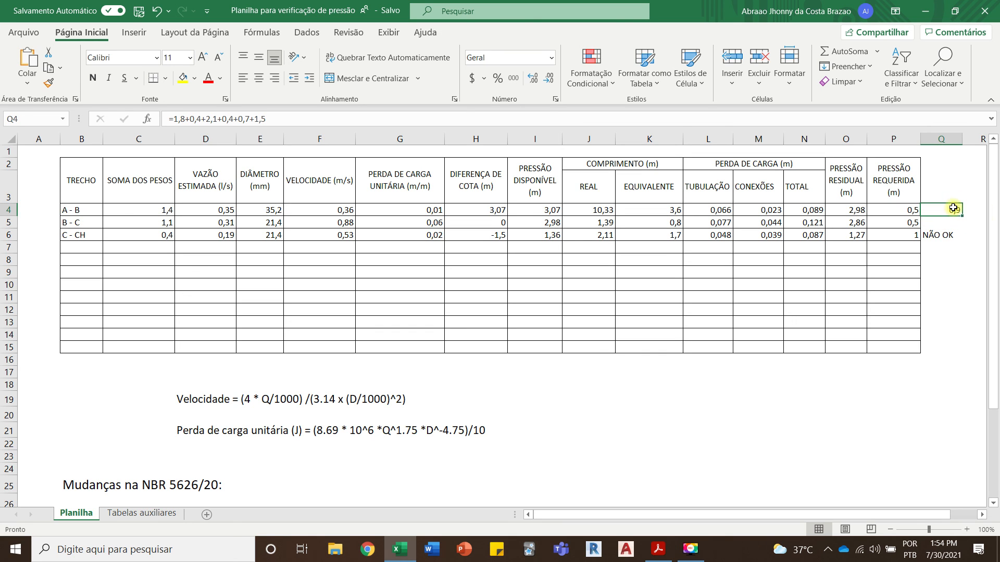
pyautogui.click(661, 210)
pyautogui.write('6,9')
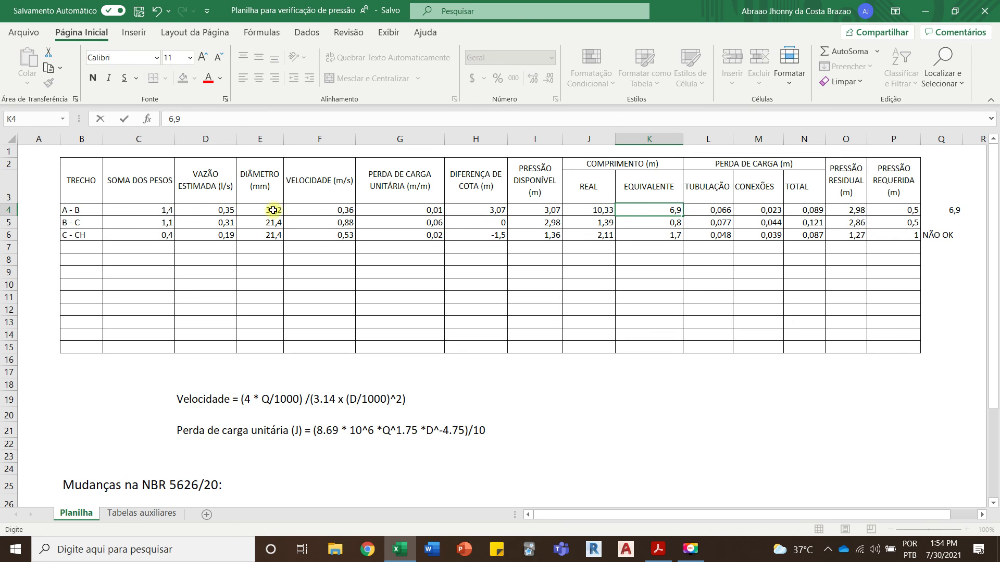
pyautogui.press('Return')
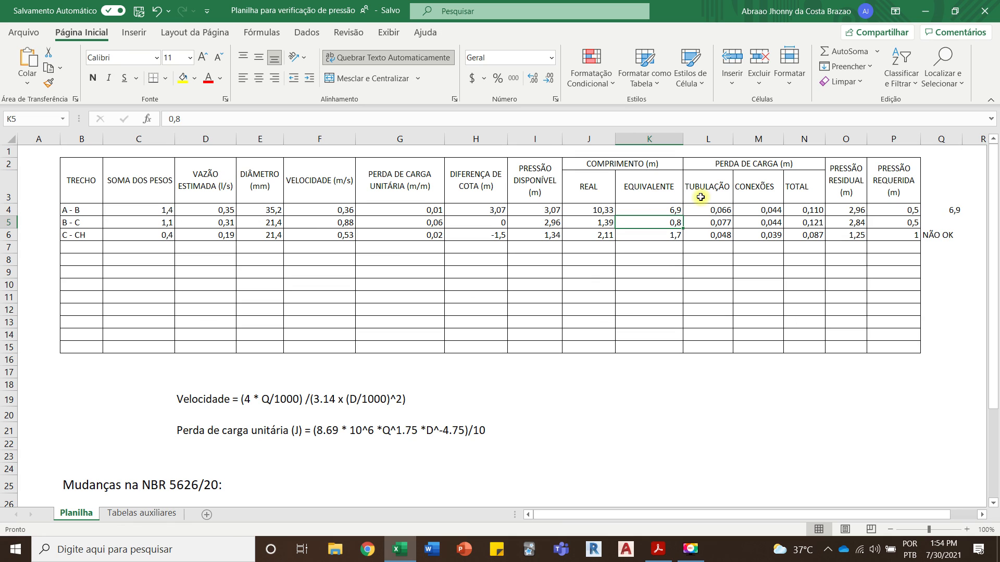
# Step: Fill segment C - CH's residual pressure cell O6 with the standard light green colour
pyautogui.click(711, 210)
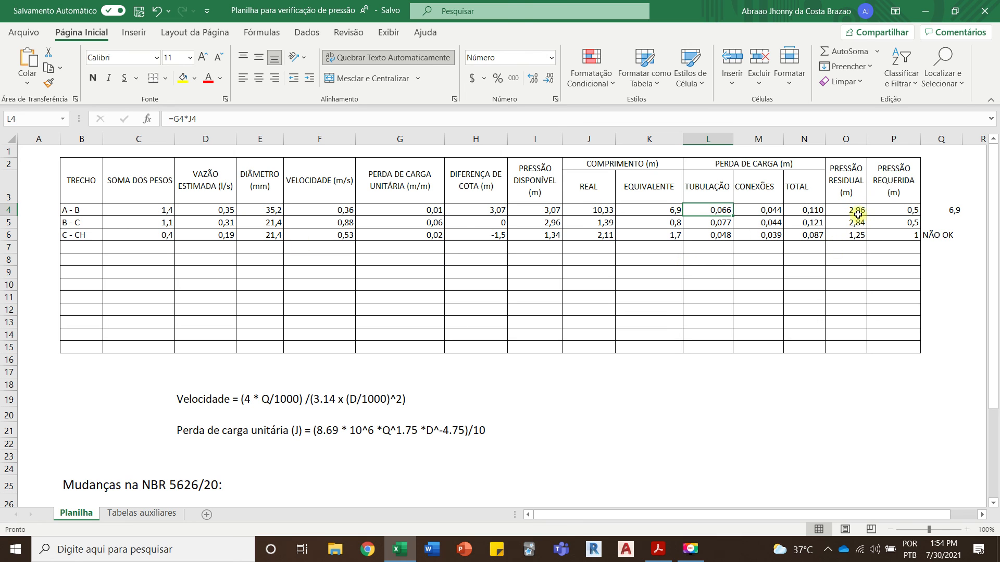
pyautogui.click(858, 238)
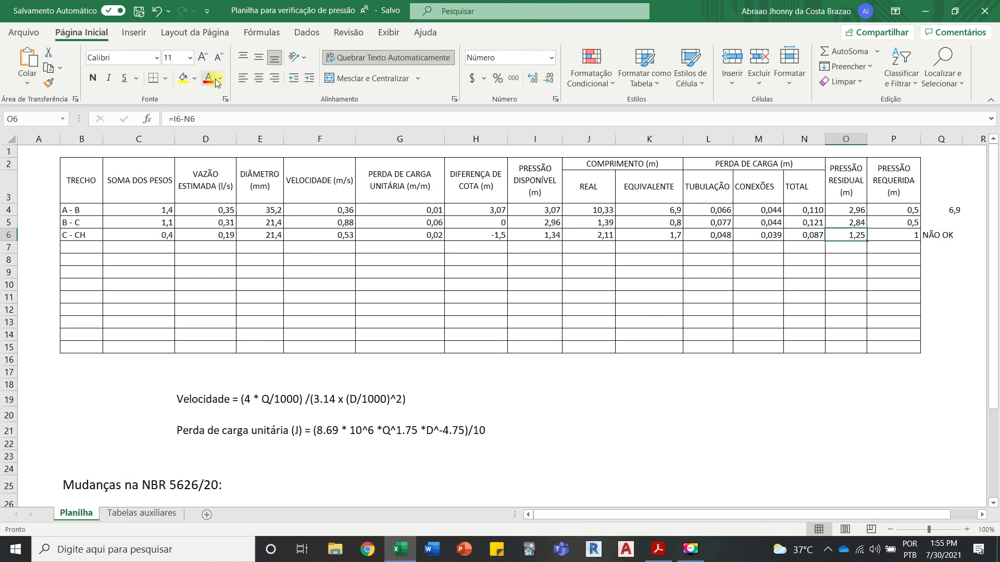
pyautogui.click(181, 79)
pyautogui.click(195, 81)
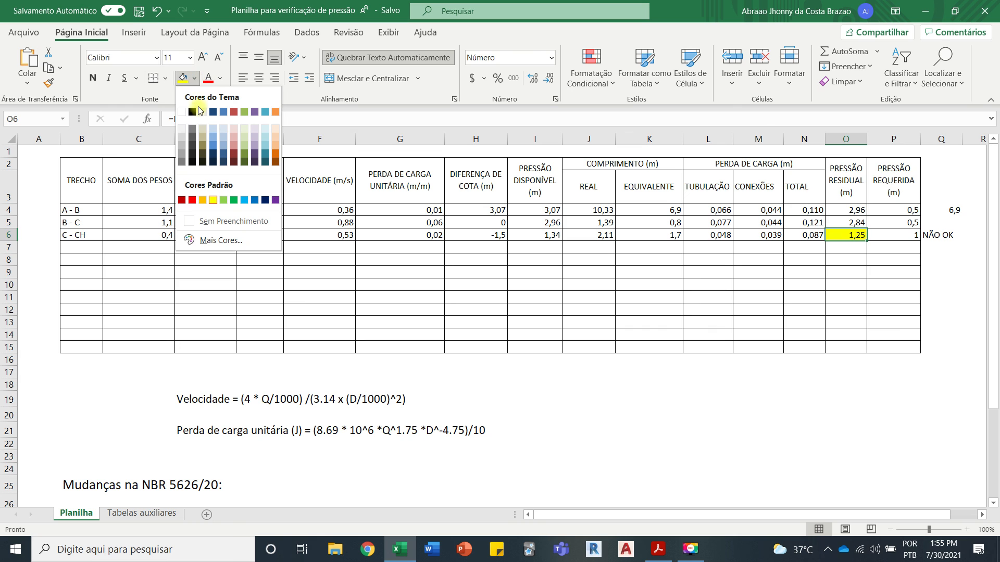
pyautogui.click(223, 200)
# Step: Replace the verdict beside segment C - CH's required pressure in Q6 with OK
pyautogui.scroll(3, 910, 252)
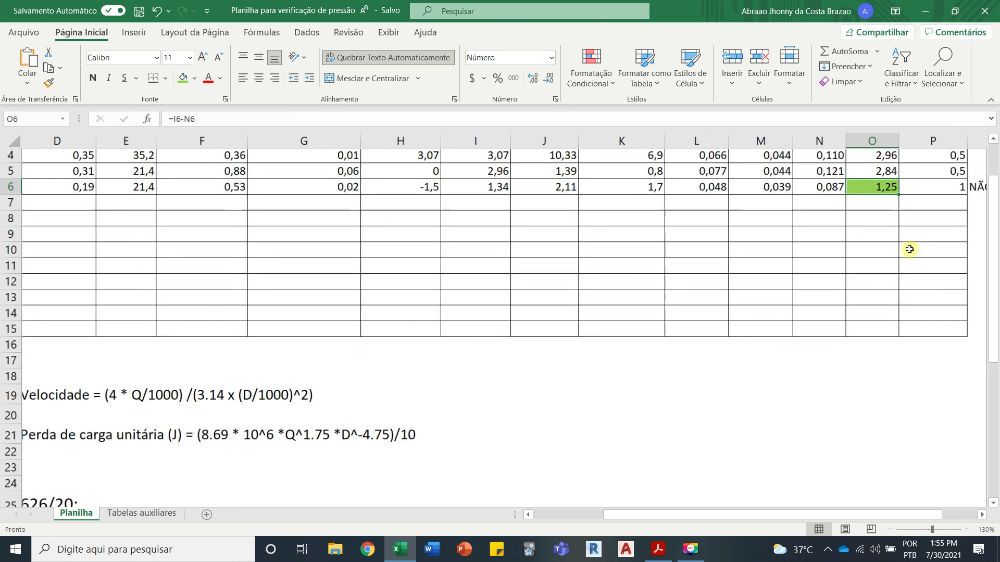
pyautogui.moveTo(792, 515); pyautogui.dragTo(834, 515)
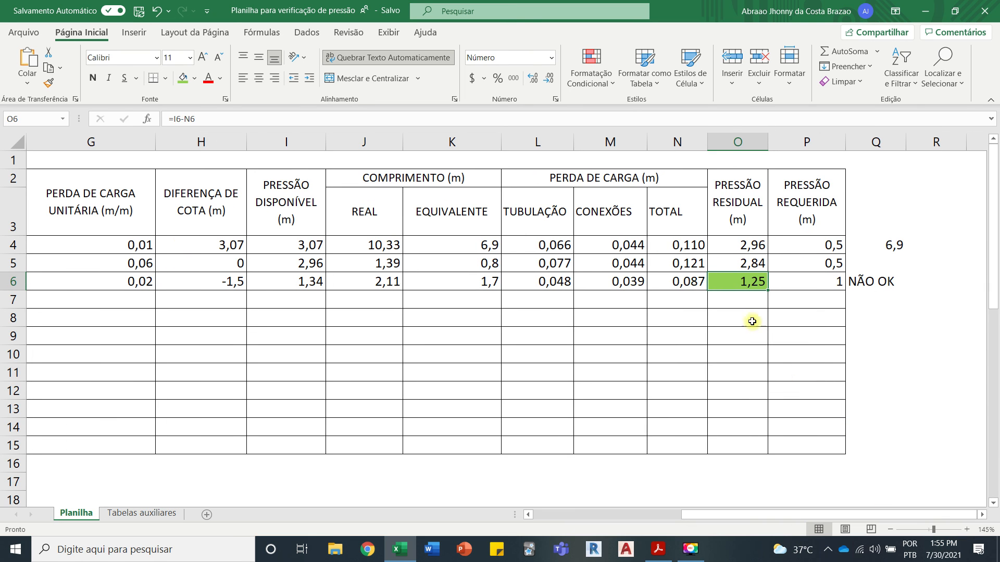
pyautogui.click(818, 283)
pyautogui.click(878, 280)
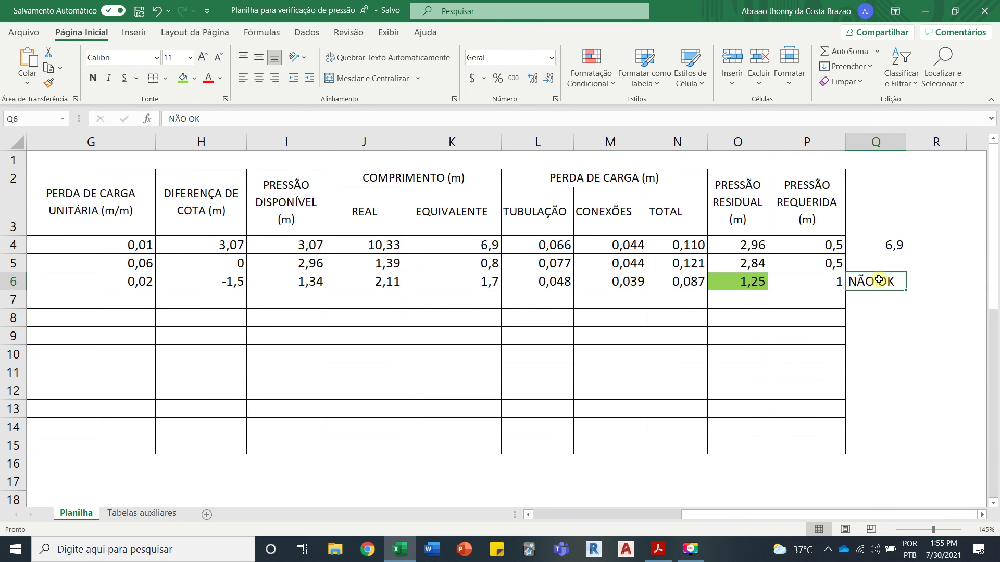
pyautogui.write('OK')
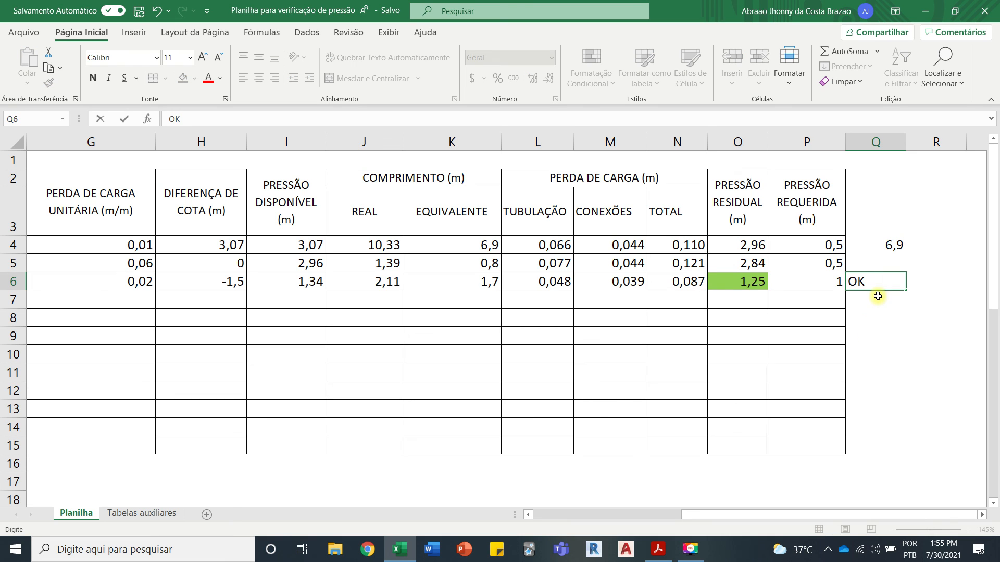
pyautogui.click(869, 334)
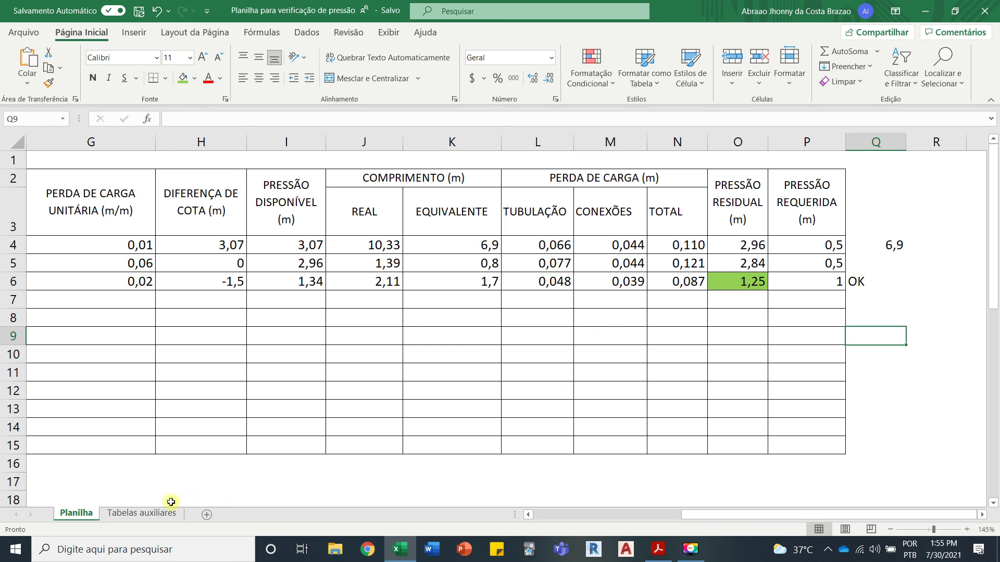
# Step: Review the pipe diameters in Acrobat Reader's isometric, and return to Excel to examine segment C - CH's required pressure and the NBR 5626/20 notes
pyautogui.click(657, 549)
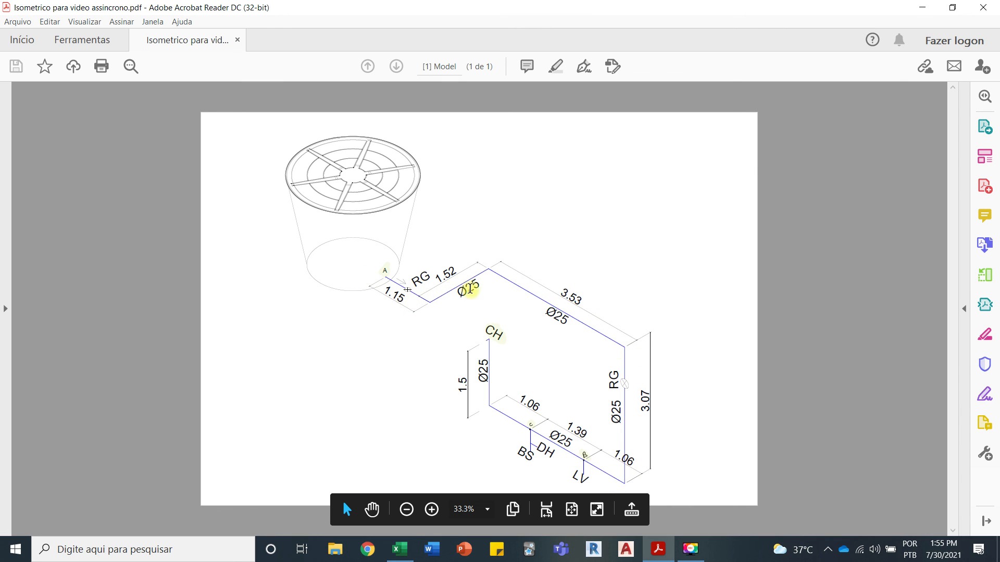
pyautogui.click(400, 550)
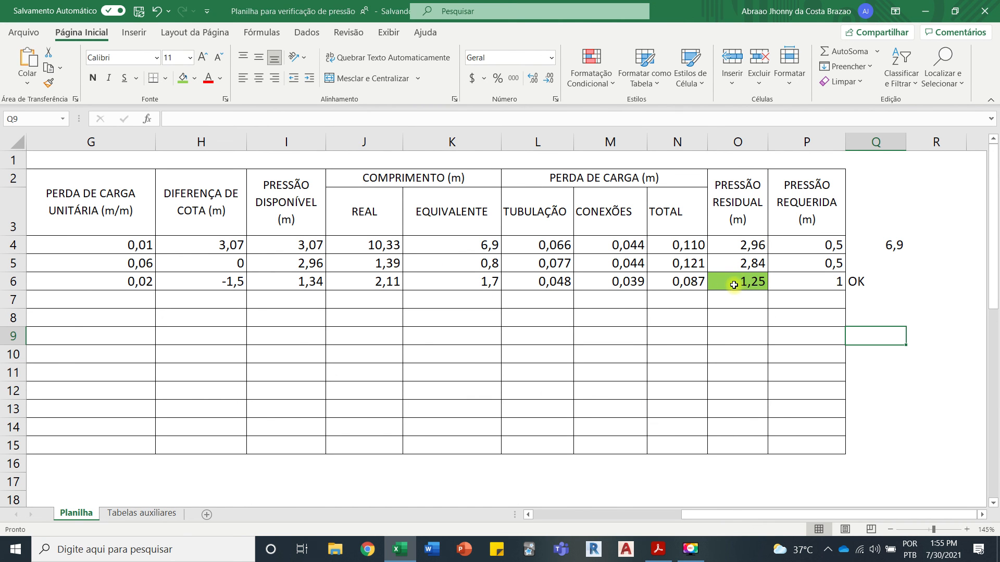
pyautogui.click(821, 280)
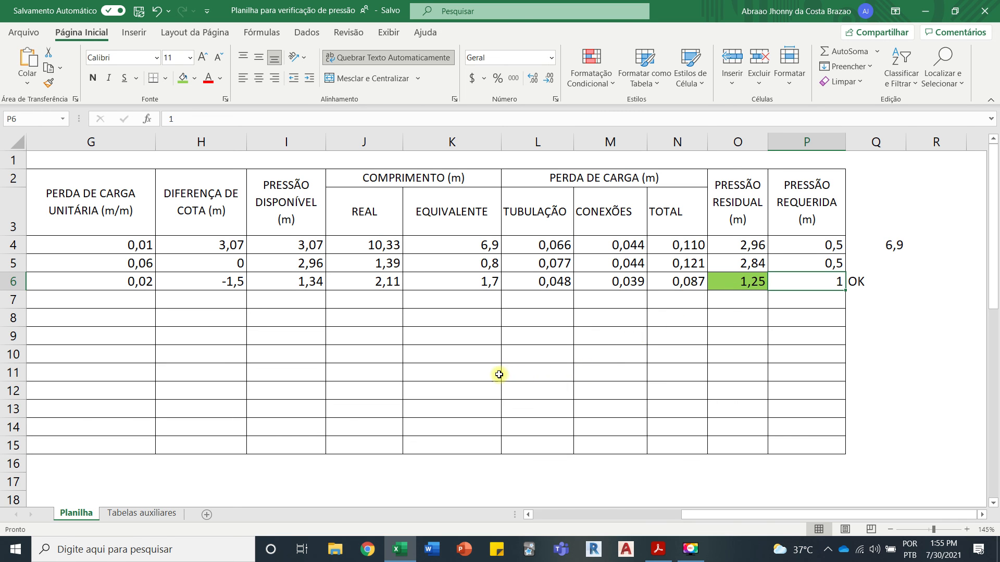
pyautogui.scroll(-5, 498, 374)
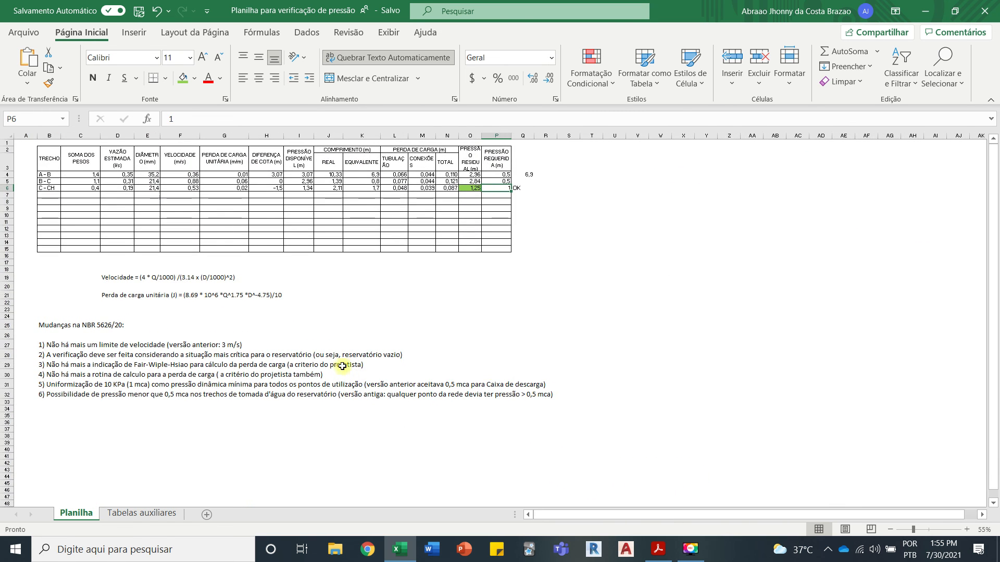